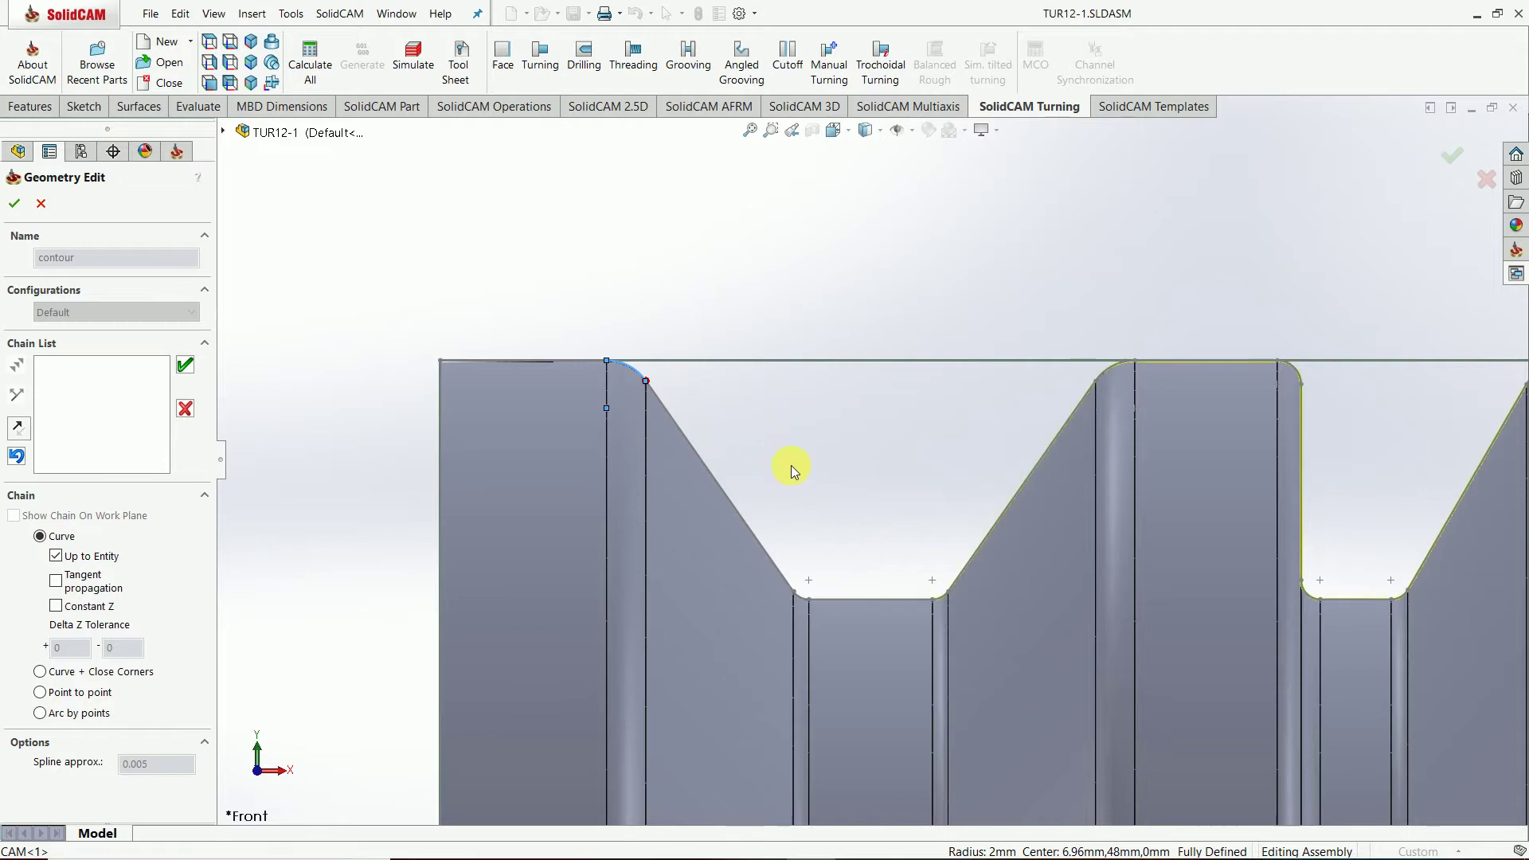
- Accept the selected groove profile as the contour chain and finish editing the operation's geometry
{"action": "scroll", "coordinate": [912, 440], "scroll_direction": "up", "scroll_amount": 5}
{"action": "scroll", "coordinate": [1177, 522], "scroll_direction": "up", "scroll_amount": 3}
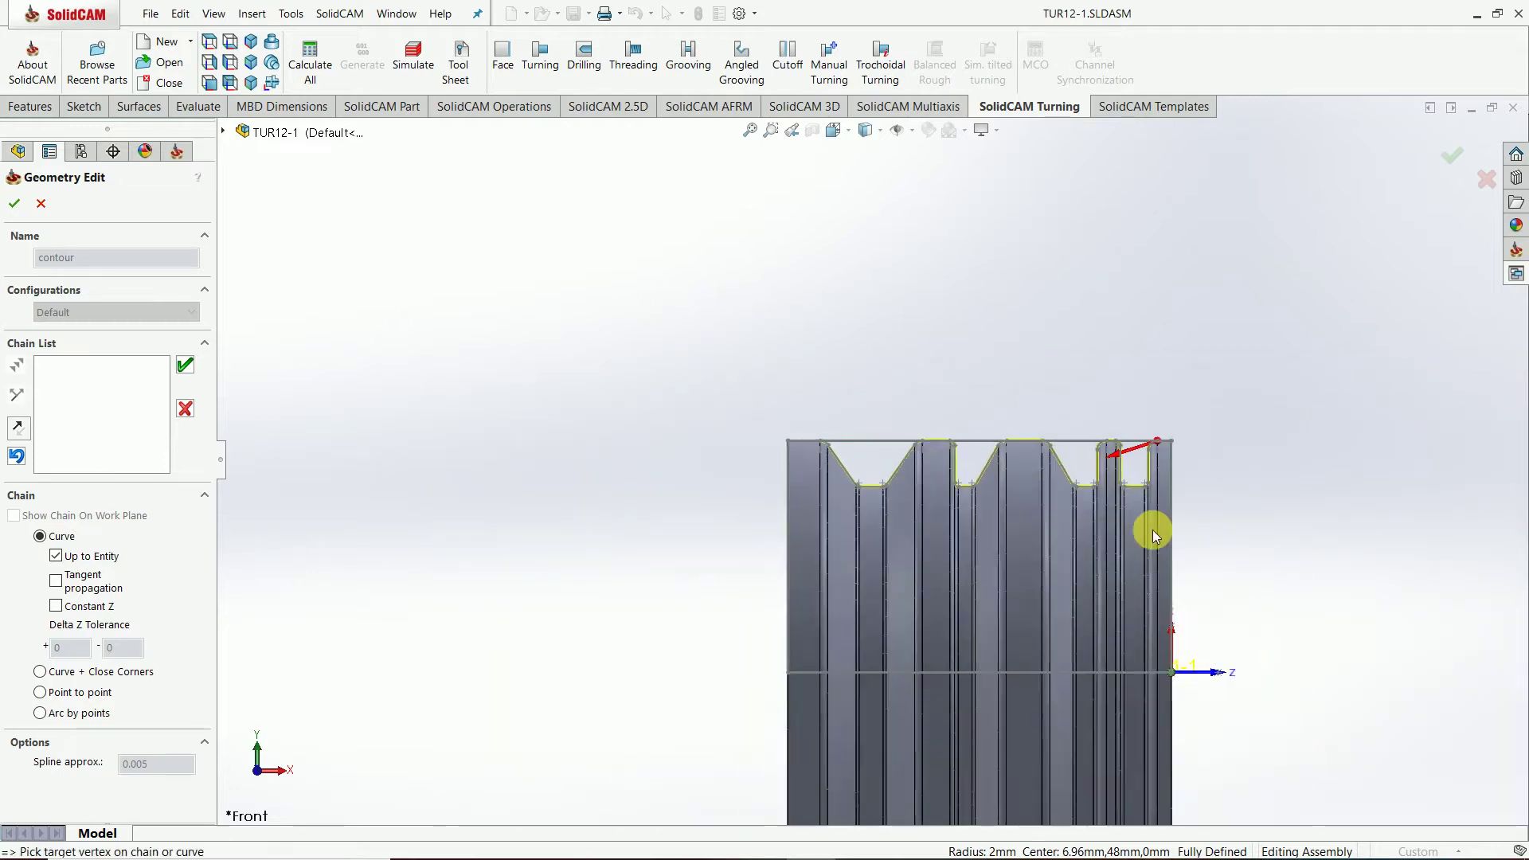
{"action": "scroll", "coordinate": [1099, 471], "scroll_direction": "down", "scroll_amount": 5}
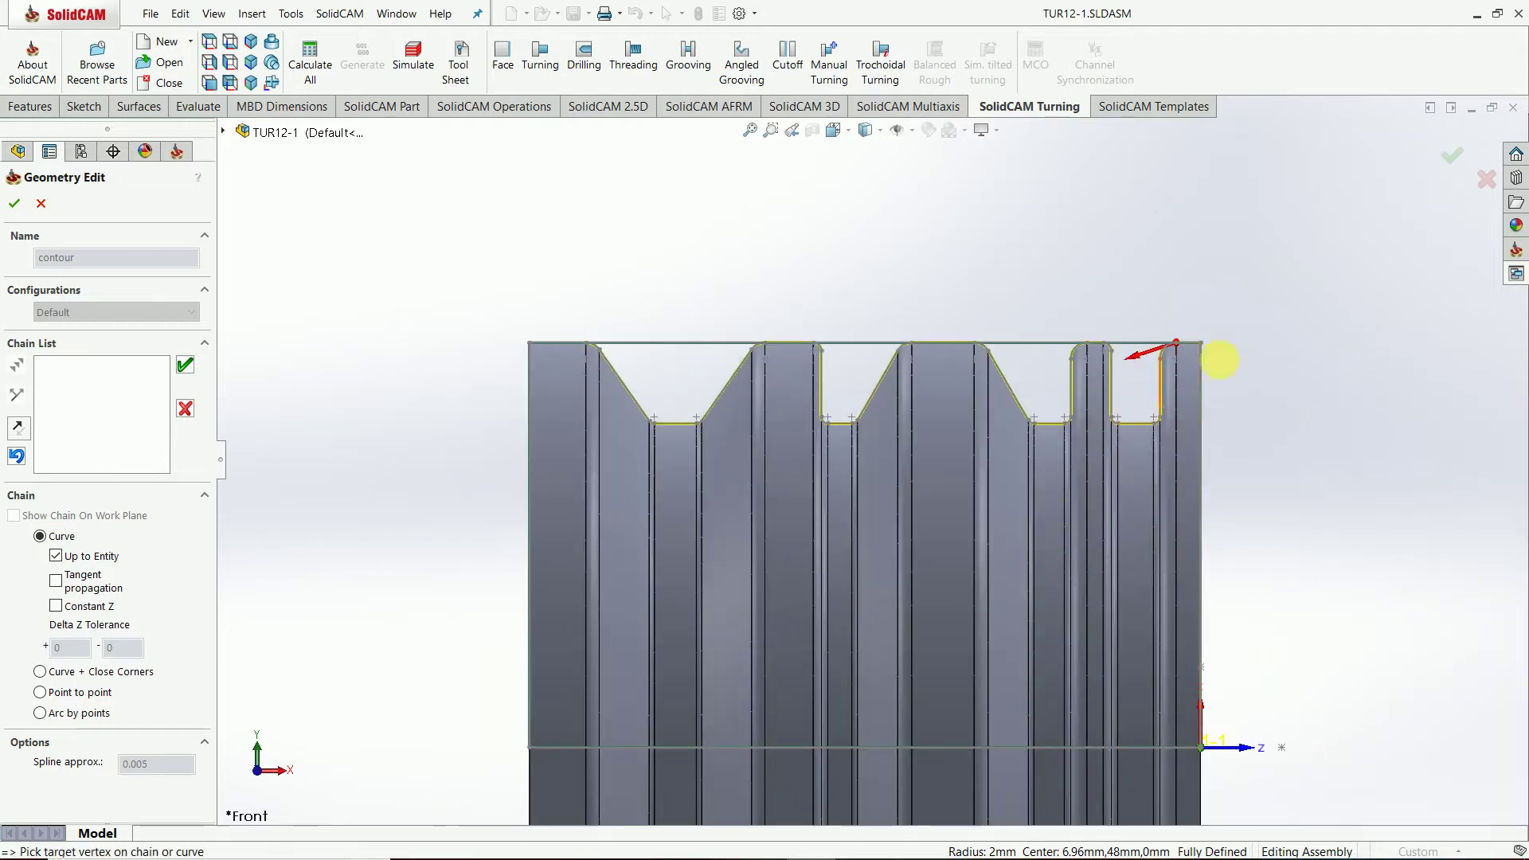
{"action": "left_click", "coordinate": [185, 366]}
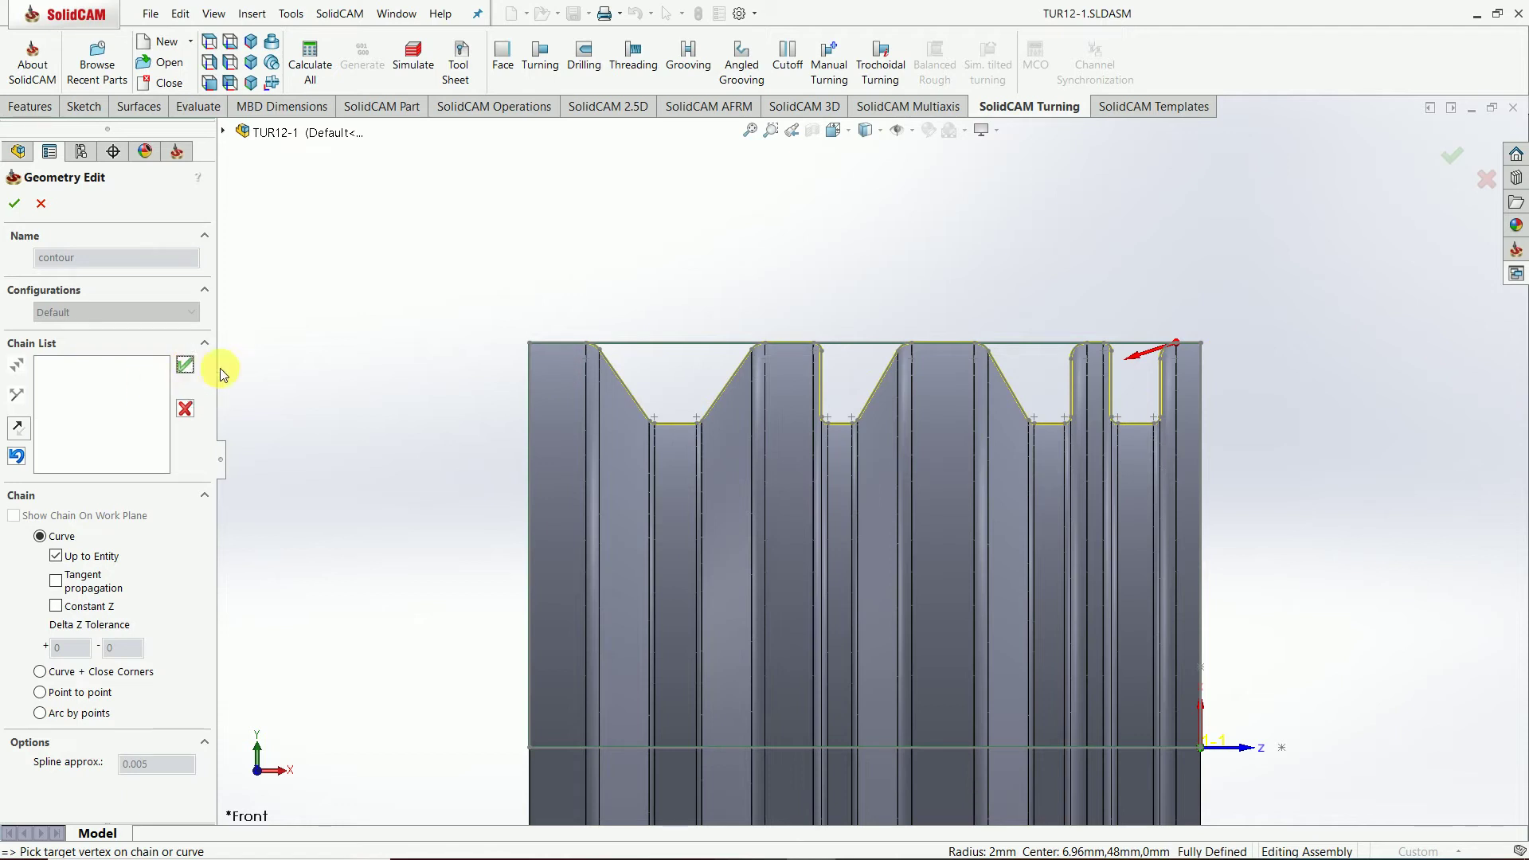
{"action": "left_click", "coordinate": [14, 203]}
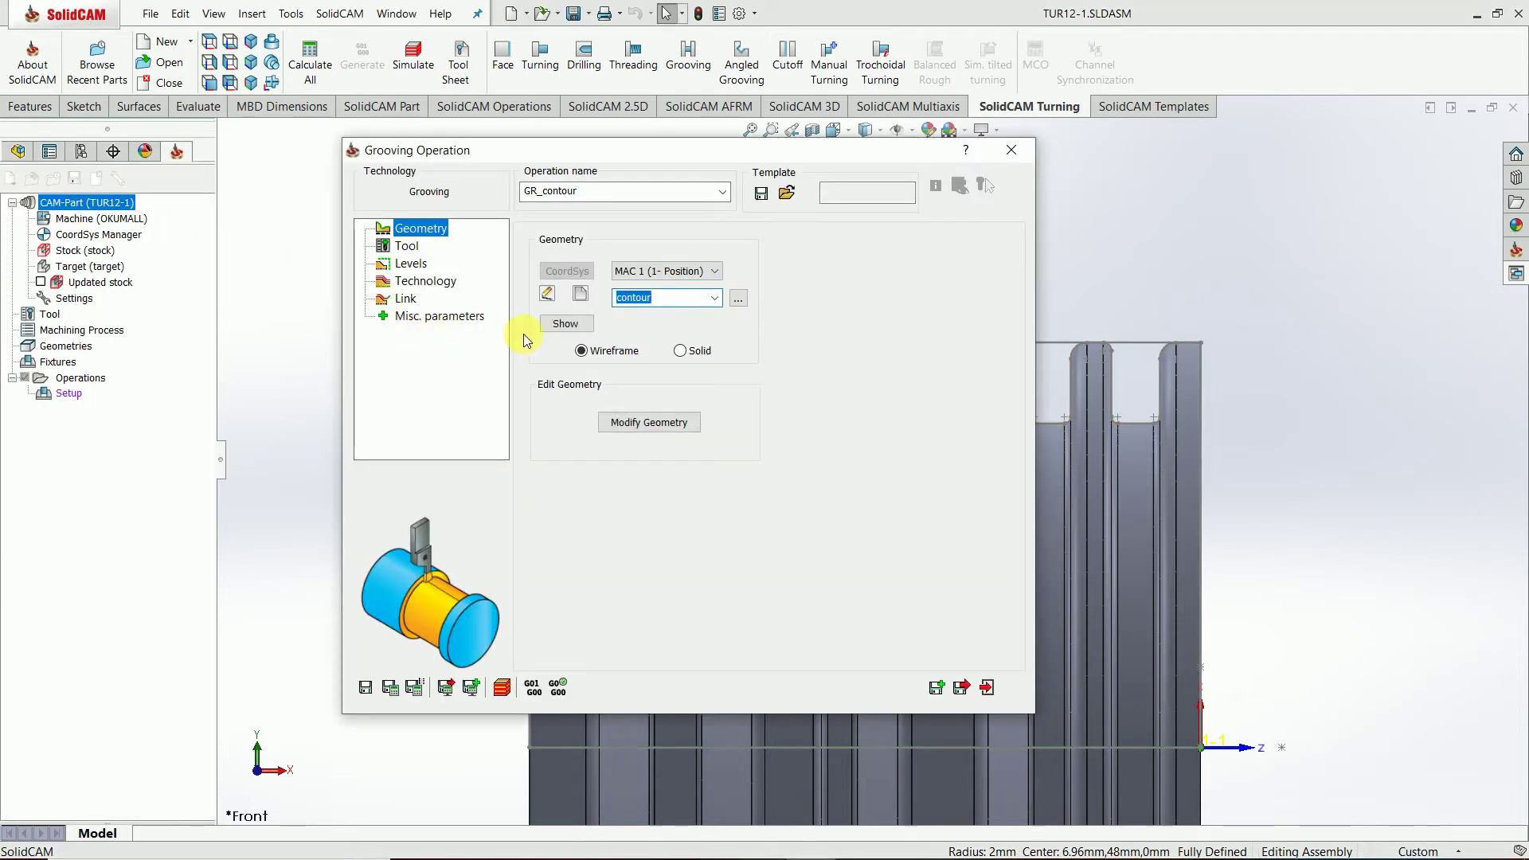
- Open the contour's Modify Geometry settings and review the start and end extension, auto-extend and offset options
{"action": "left_click", "coordinate": [642, 428]}
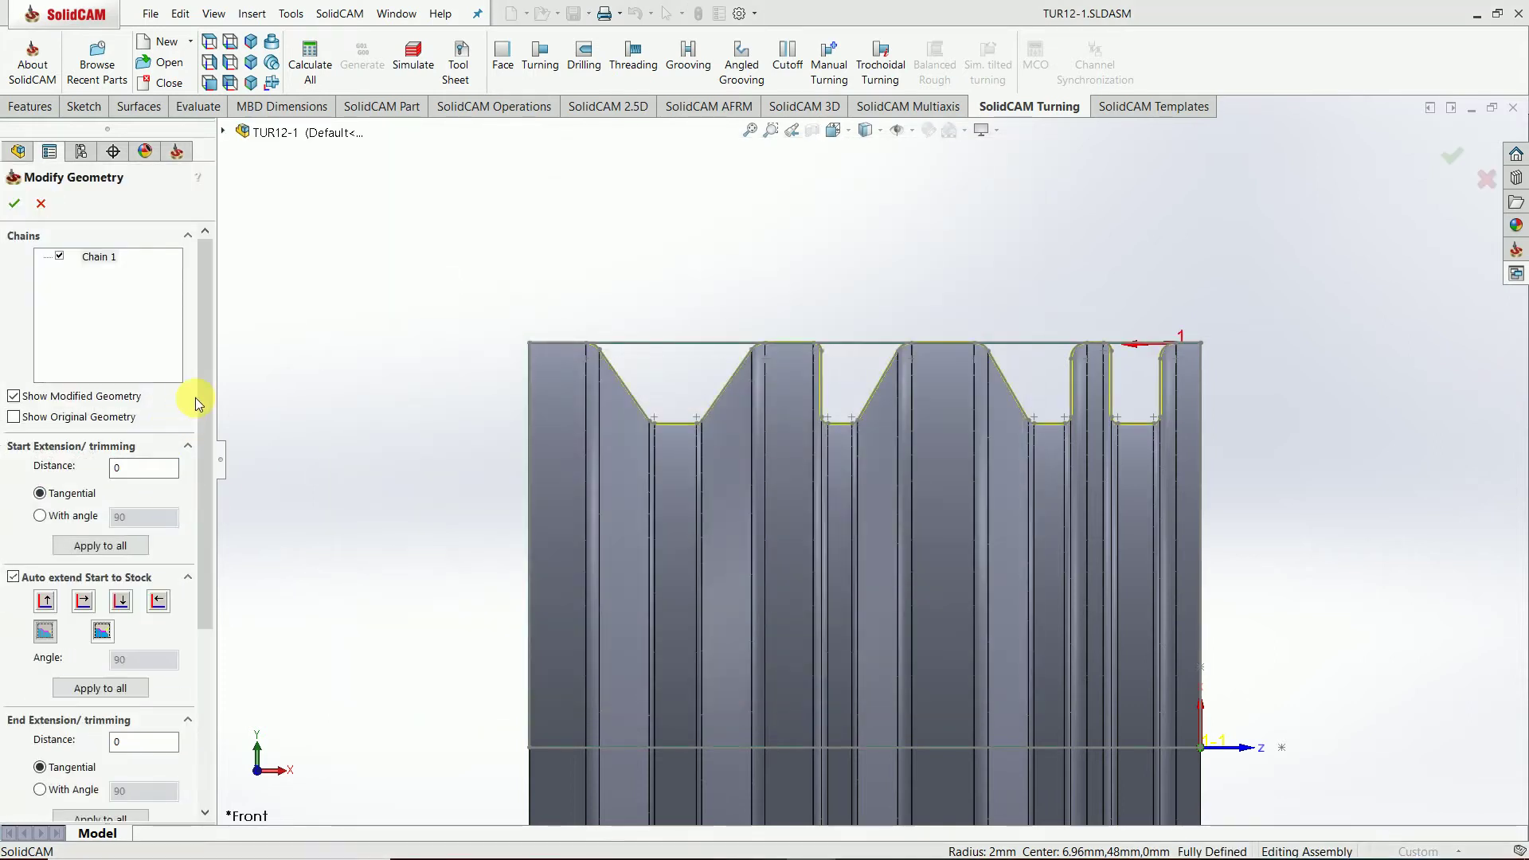
{"action": "scroll", "coordinate": [203, 476], "scroll_direction": "down", "scroll_amount": 1}
{"action": "scroll", "coordinate": [204, 476], "scroll_direction": "down", "scroll_amount": 4}
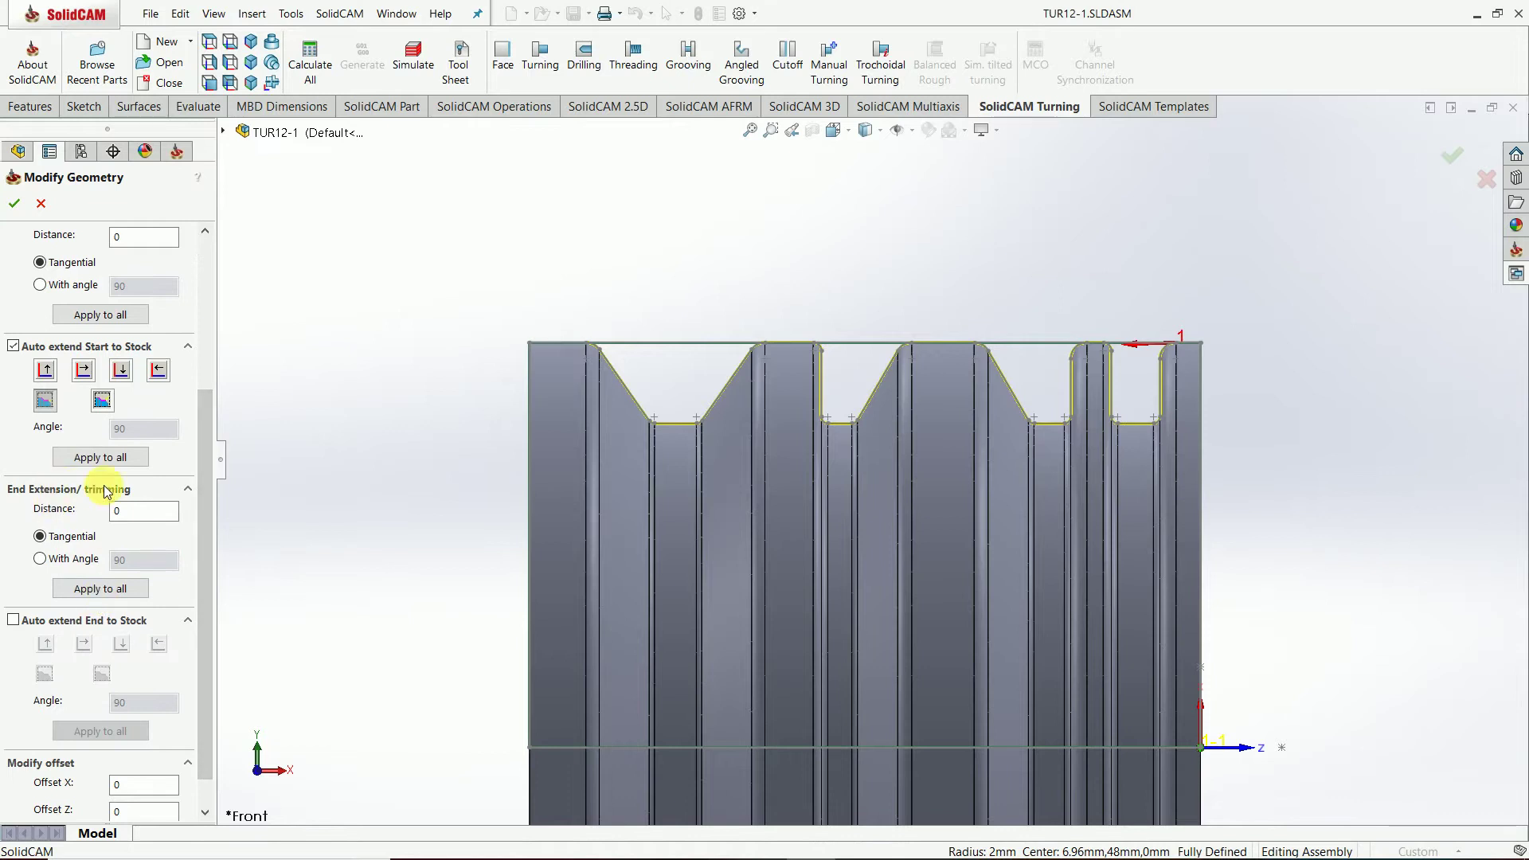
{"action": "scroll", "coordinate": [209, 589], "scroll_direction": "down", "scroll_amount": 1}
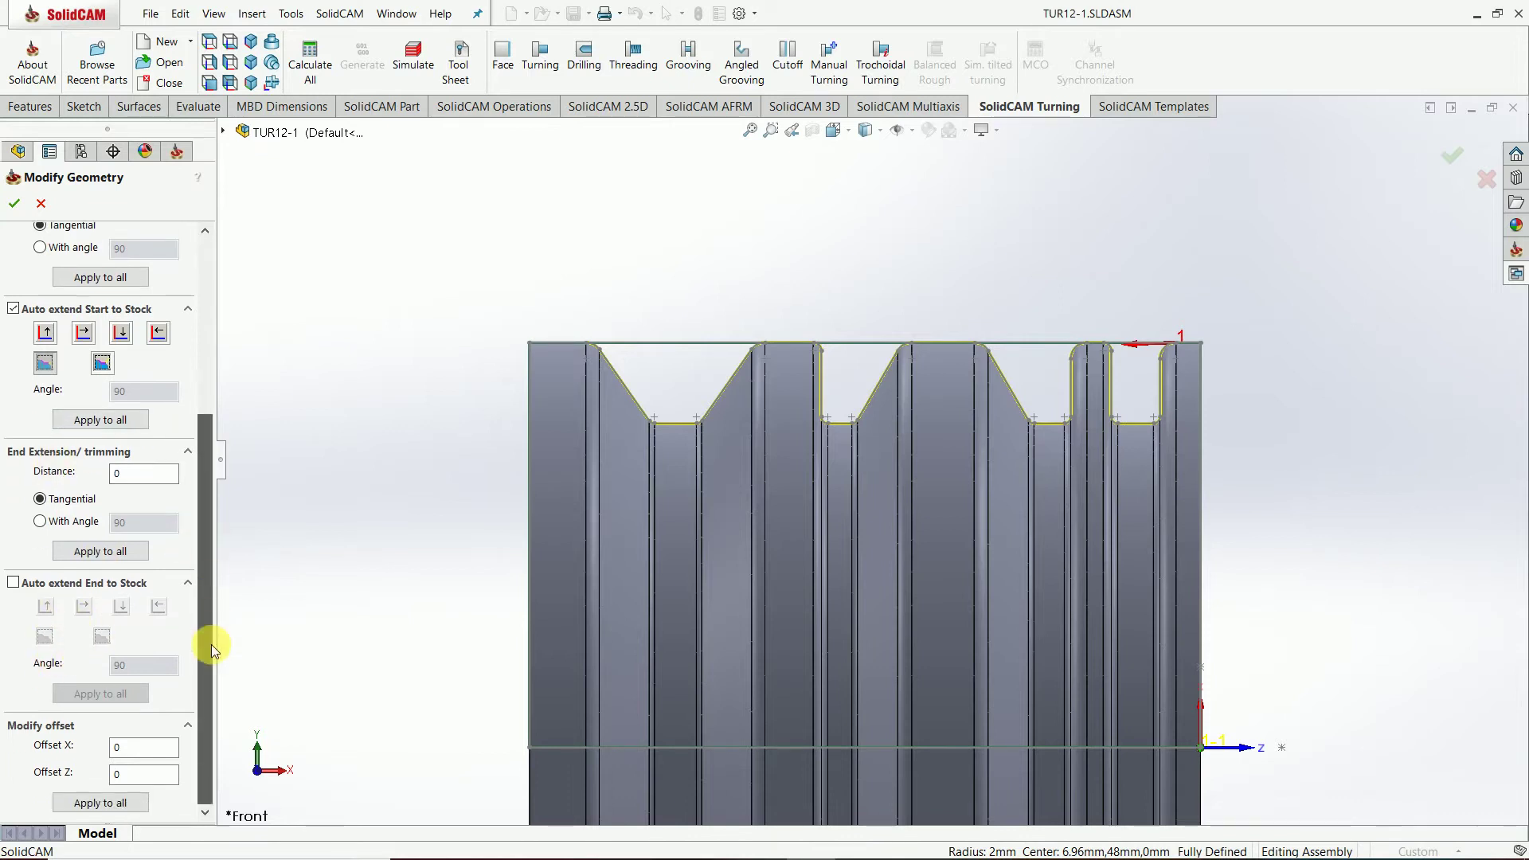
{"action": "key", "text": "f"}
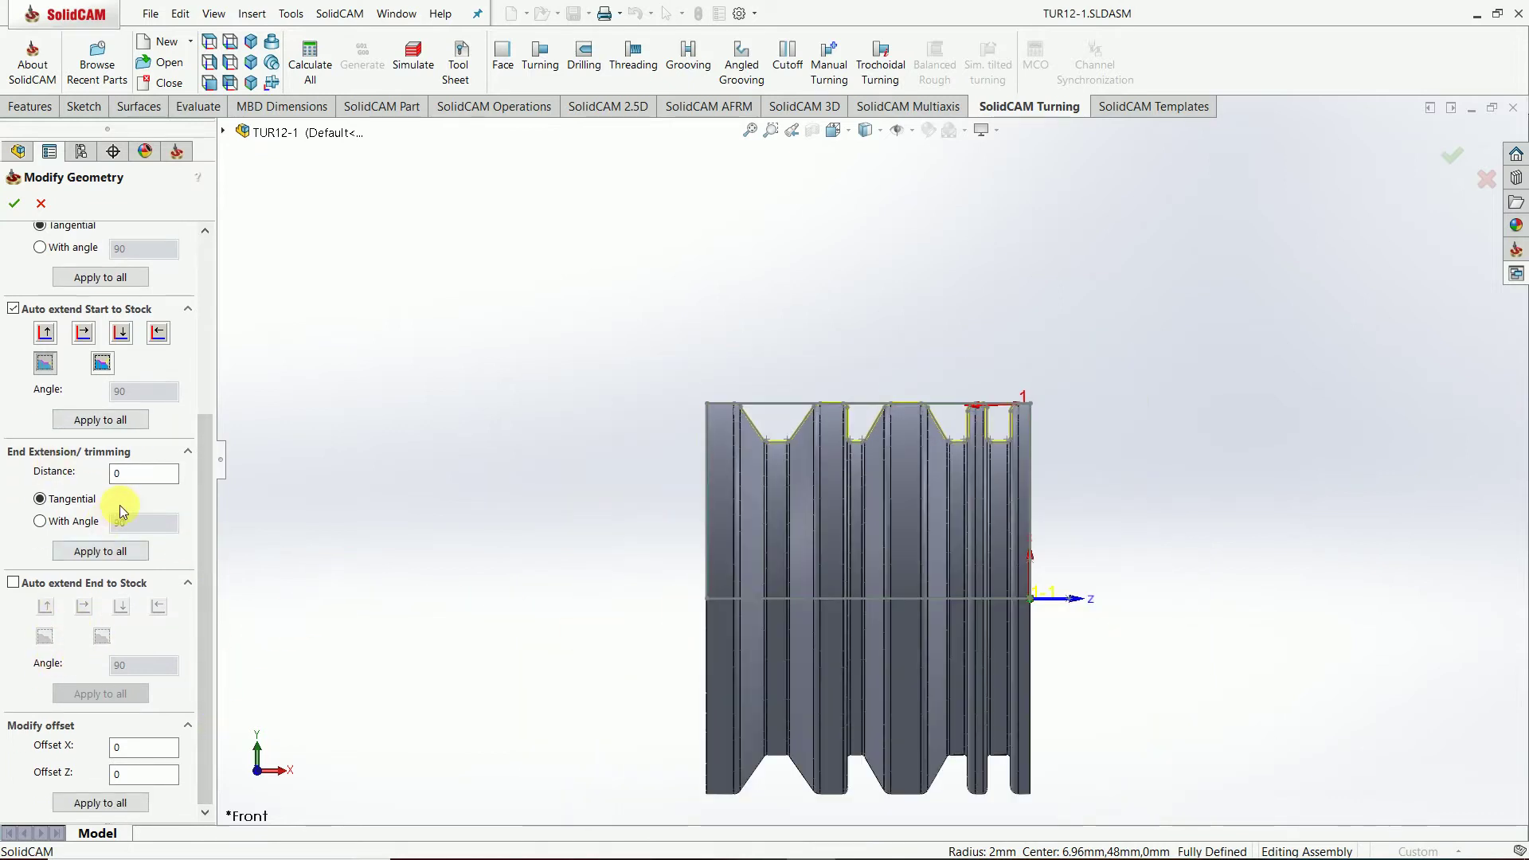
- Try an X offset of 0.2 on the contour geometry and reset it to 0
{"action": "left_click", "coordinate": [121, 774]}
{"action": "left_click", "coordinate": [143, 746]}
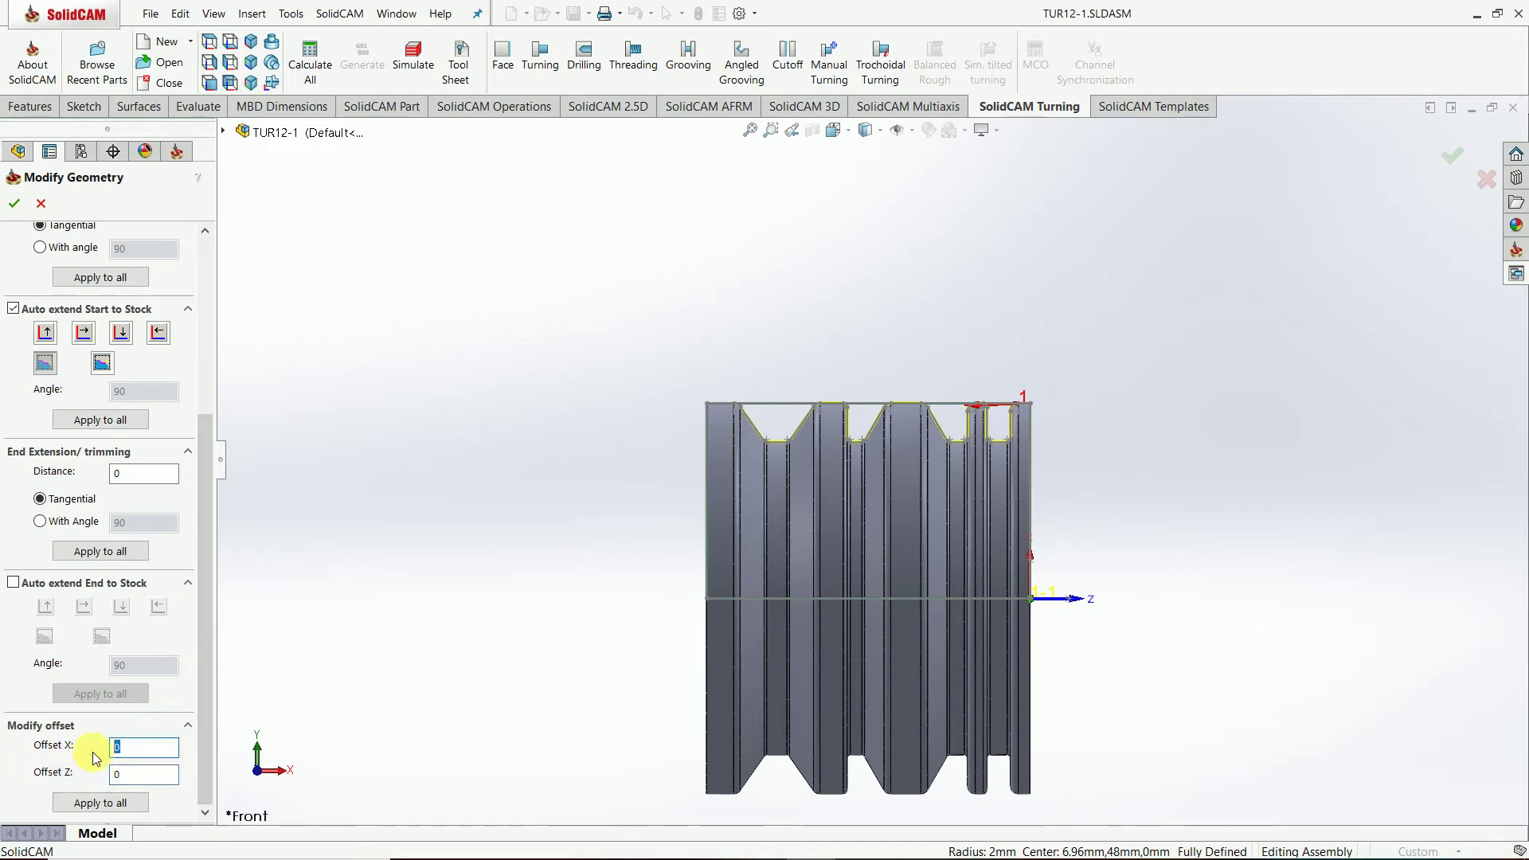
{"action": "left_click", "coordinate": [134, 772]}
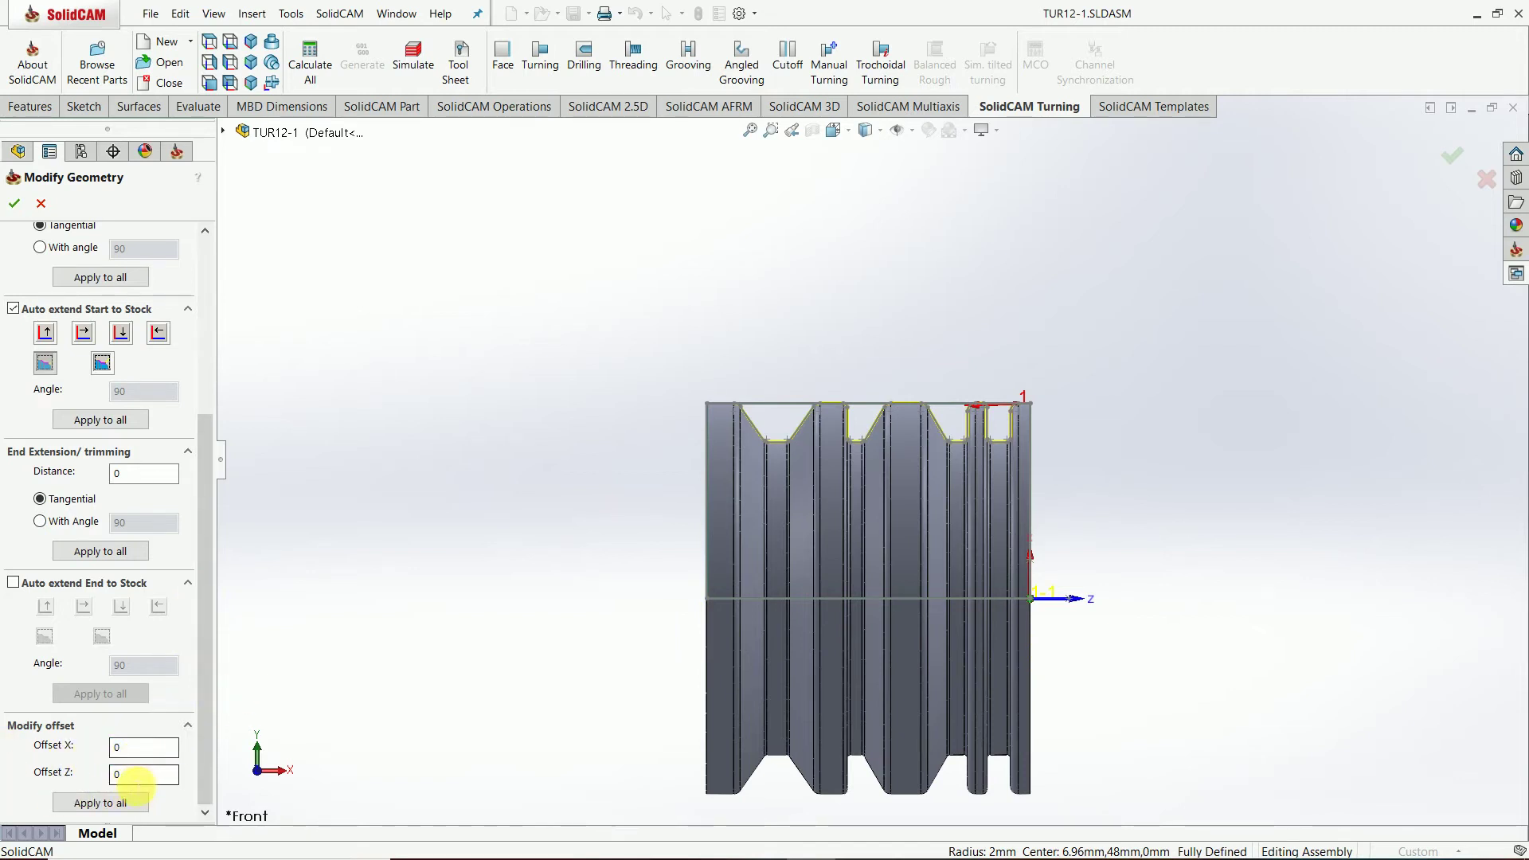
{"action": "left_click", "coordinate": [118, 749]}
{"action": "type", "text": ".2"}
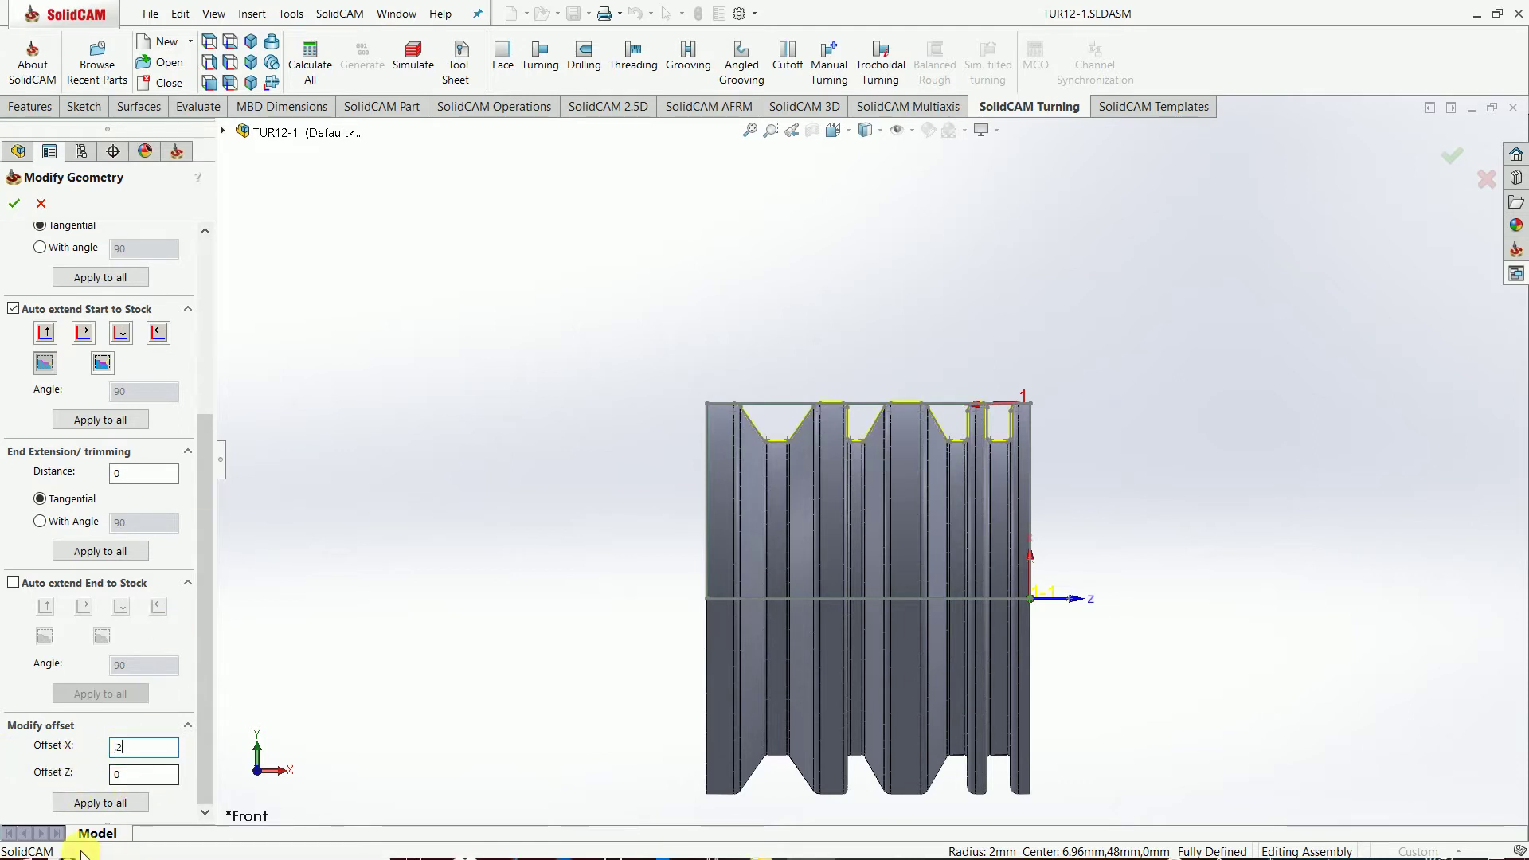
{"action": "left_click", "coordinate": [121, 750]}
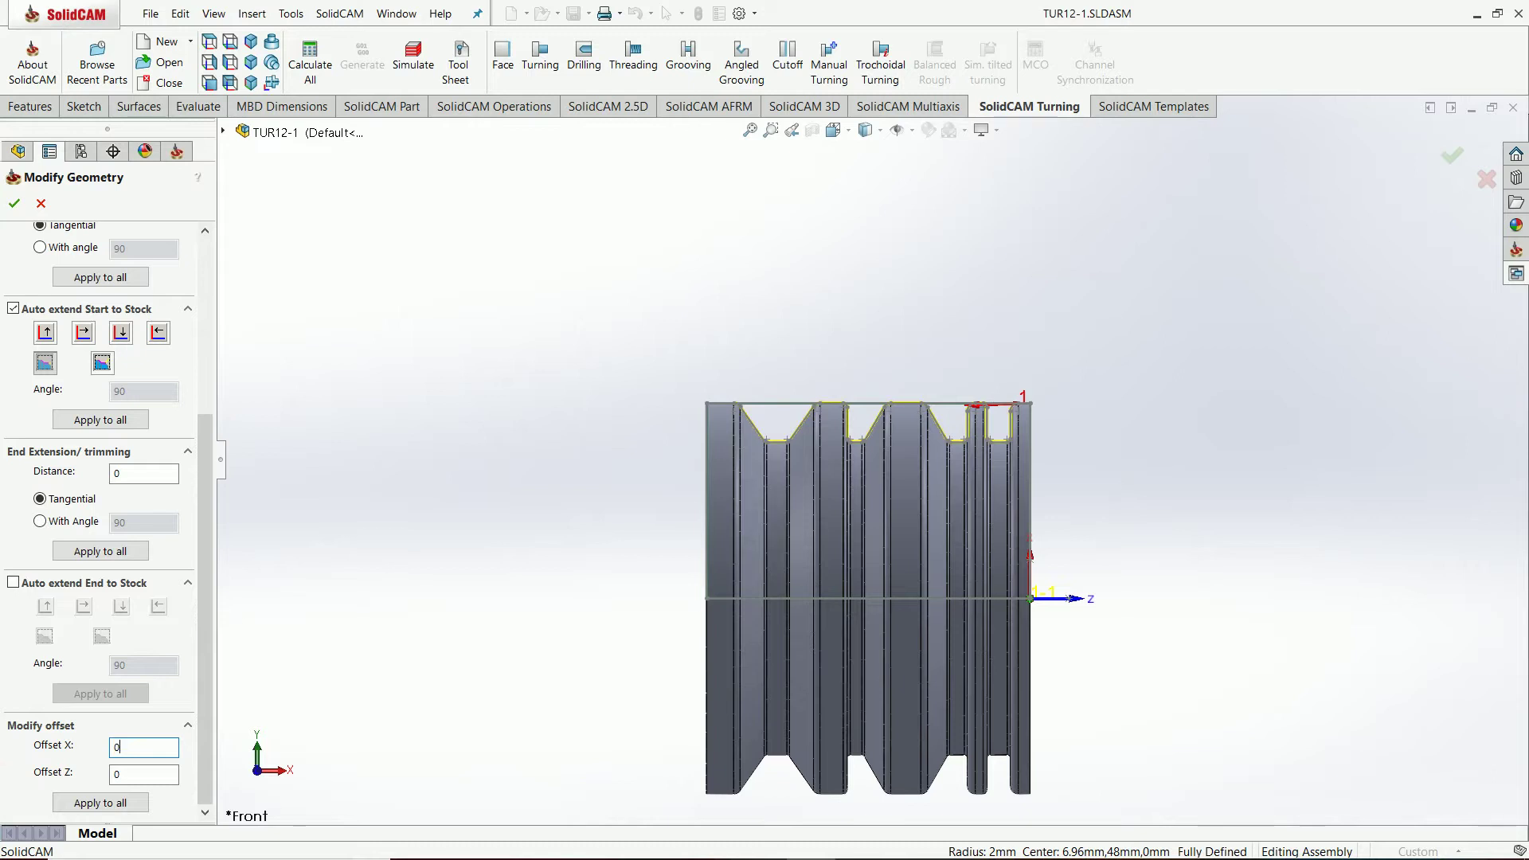
- Review the geometry modification settings for Chain 1 and accept them
{"action": "scroll", "coordinate": [7, 790], "scroll_direction": "up", "scroll_amount": 3}
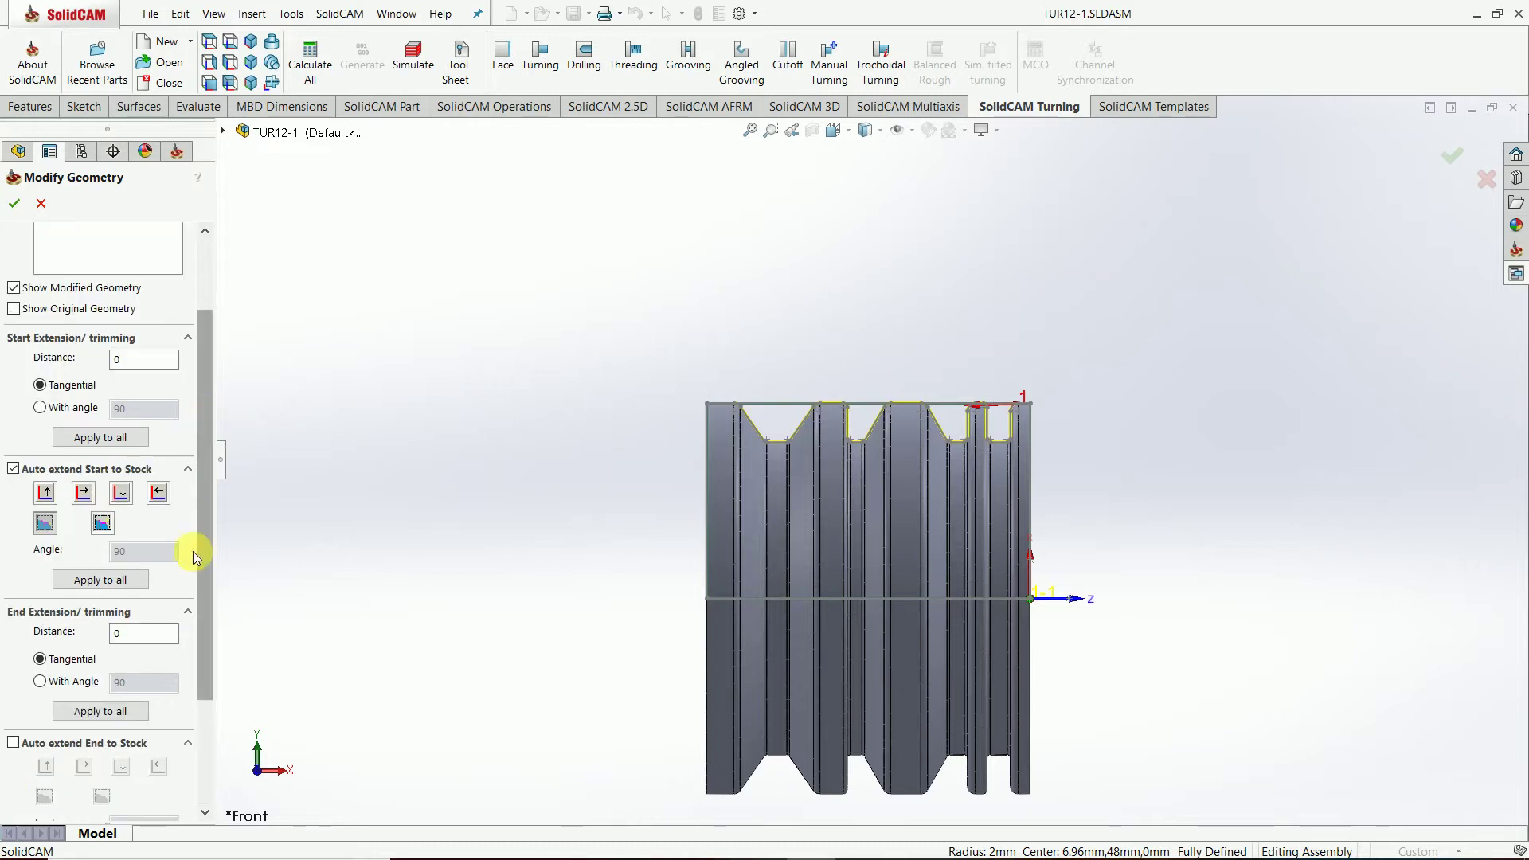
{"action": "scroll", "coordinate": [201, 492], "scroll_direction": "down", "scroll_amount": 3}
{"action": "scroll", "coordinate": [213, 538], "scroll_direction": "up", "scroll_amount": 5}
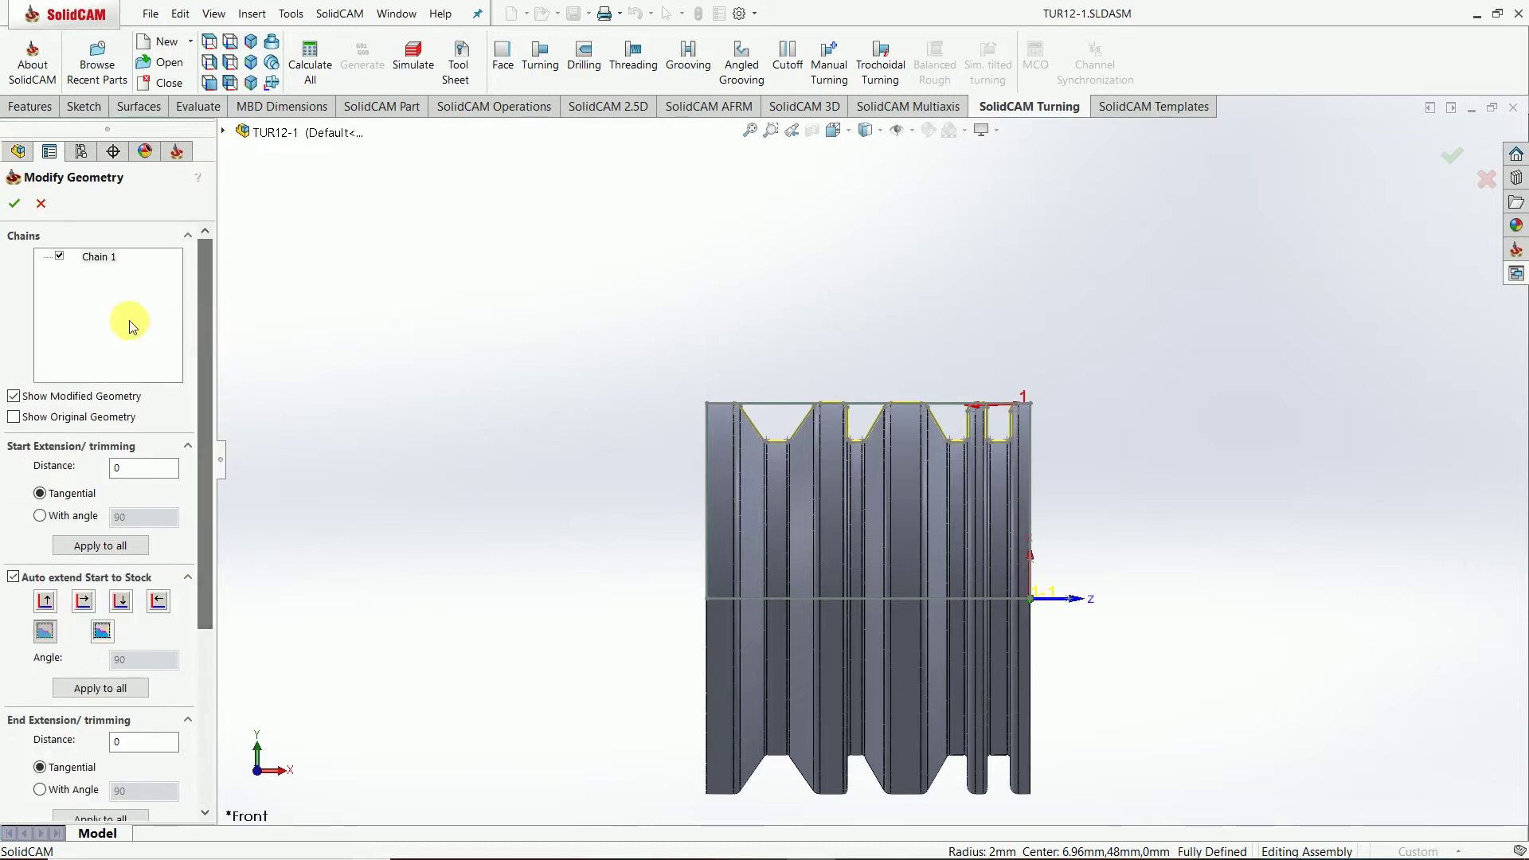
{"action": "left_click", "coordinate": [15, 206]}
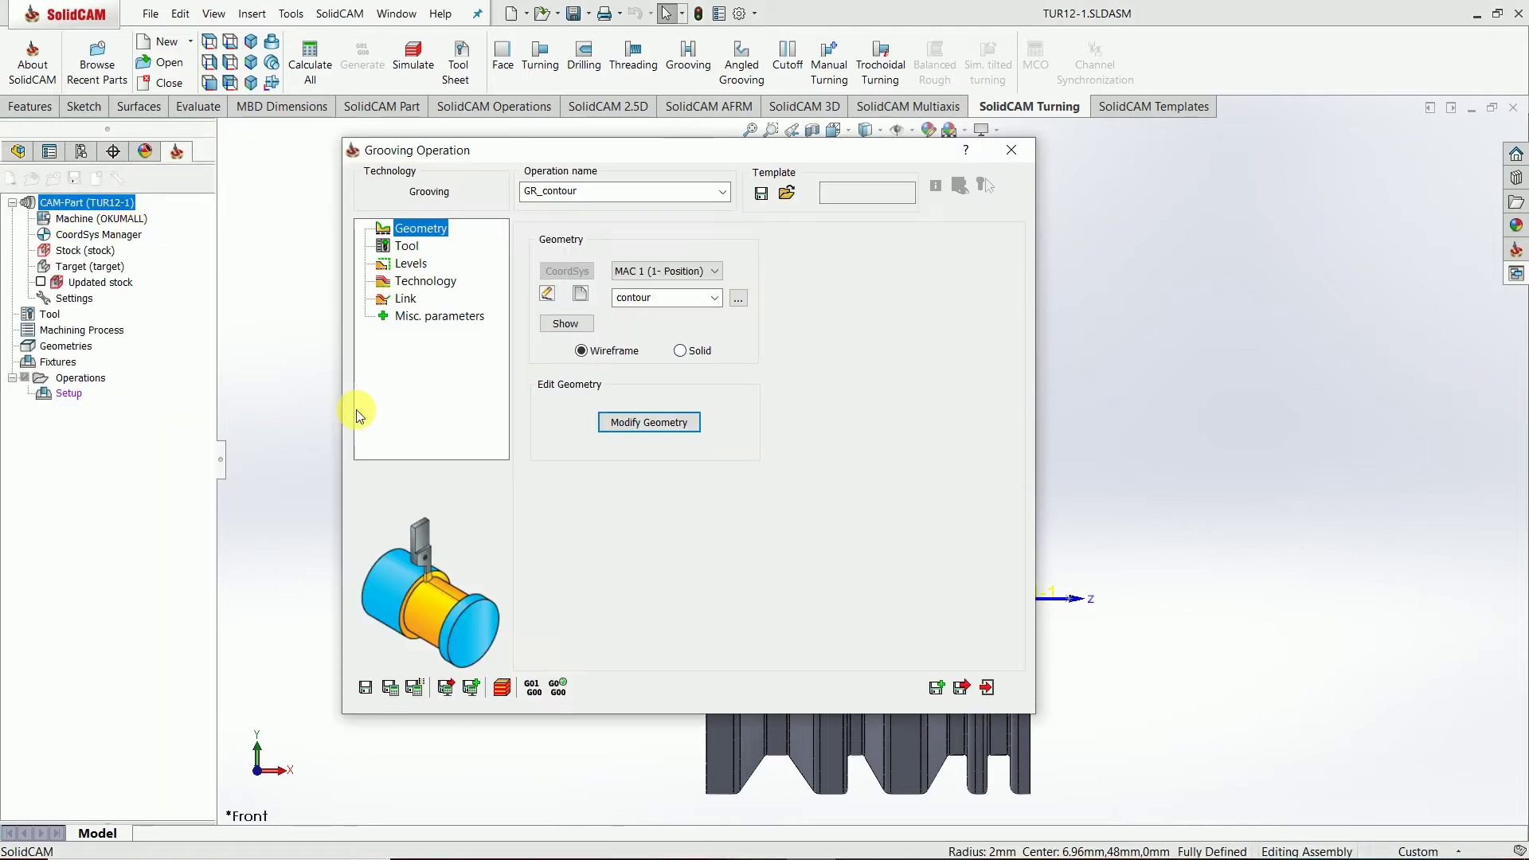
- Add a new composite Ext. Grooving tool for the grooving operation
{"action": "left_click", "coordinate": [406, 246]}
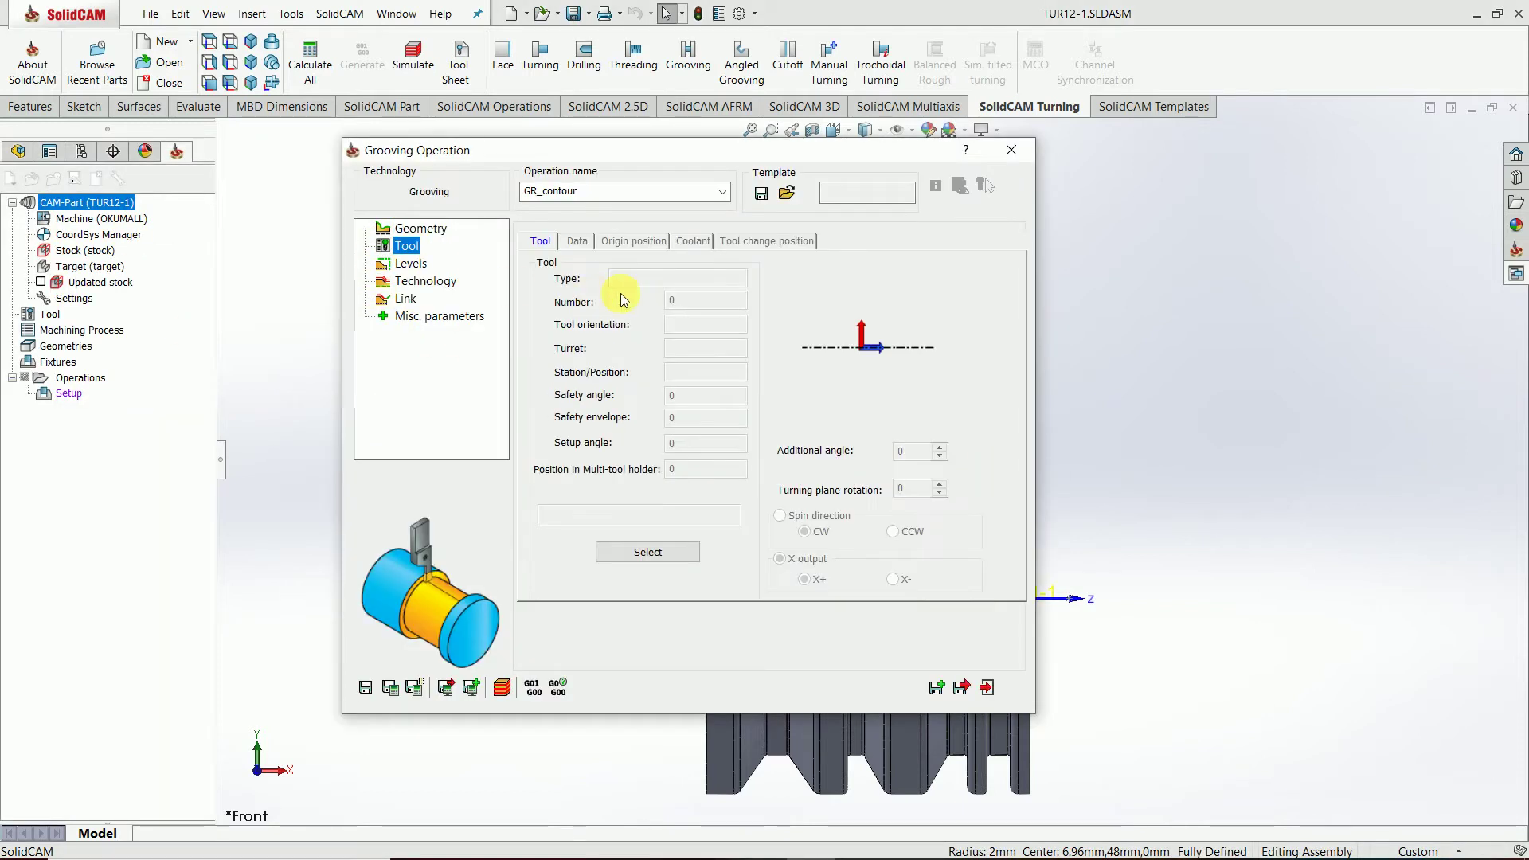
{"action": "left_click", "coordinate": [649, 551]}
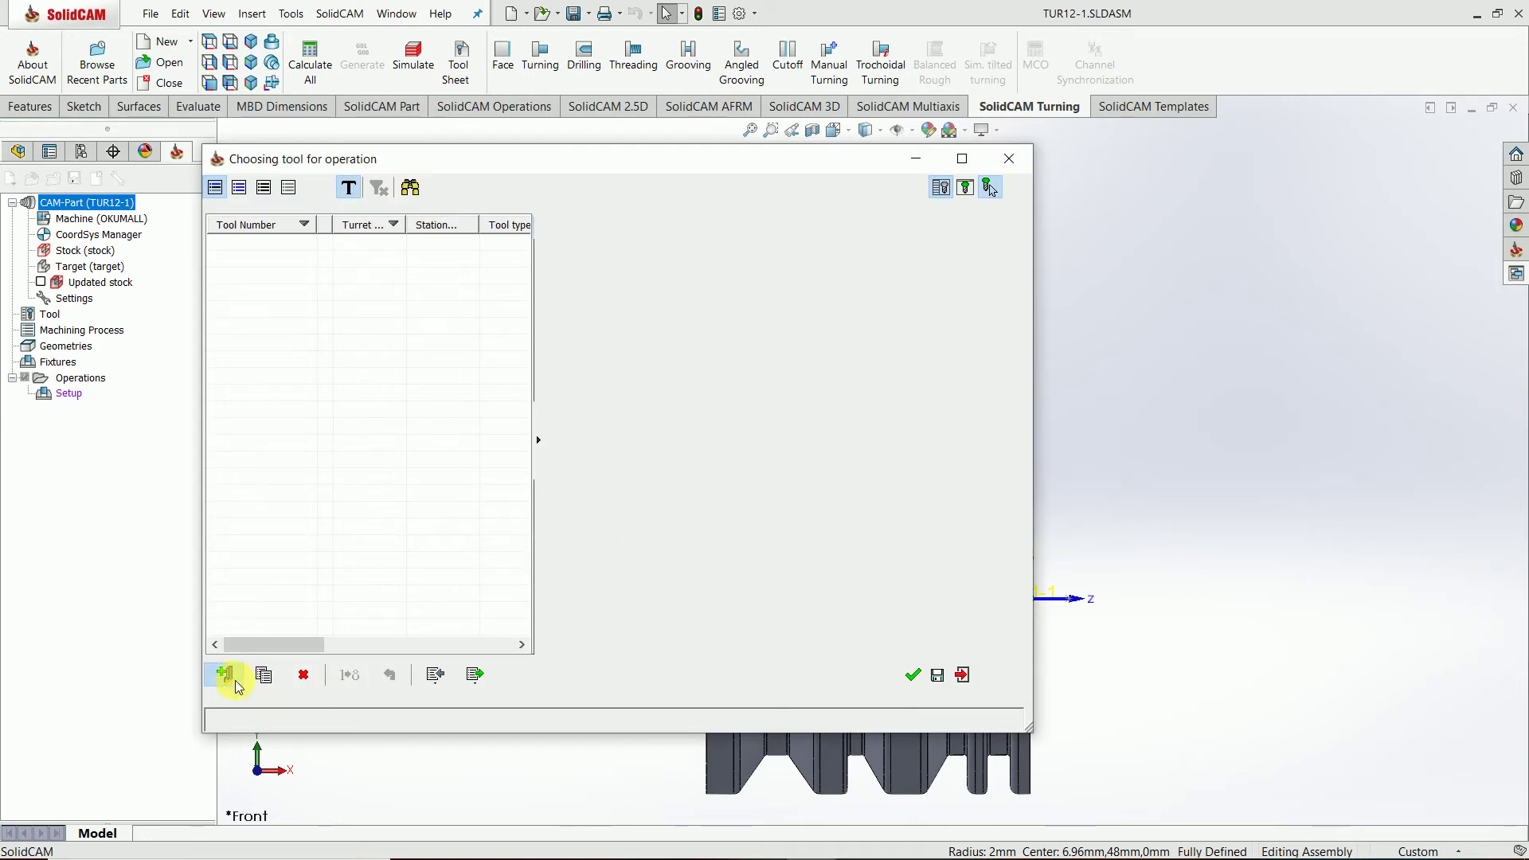
{"action": "left_click", "coordinate": [231, 678]}
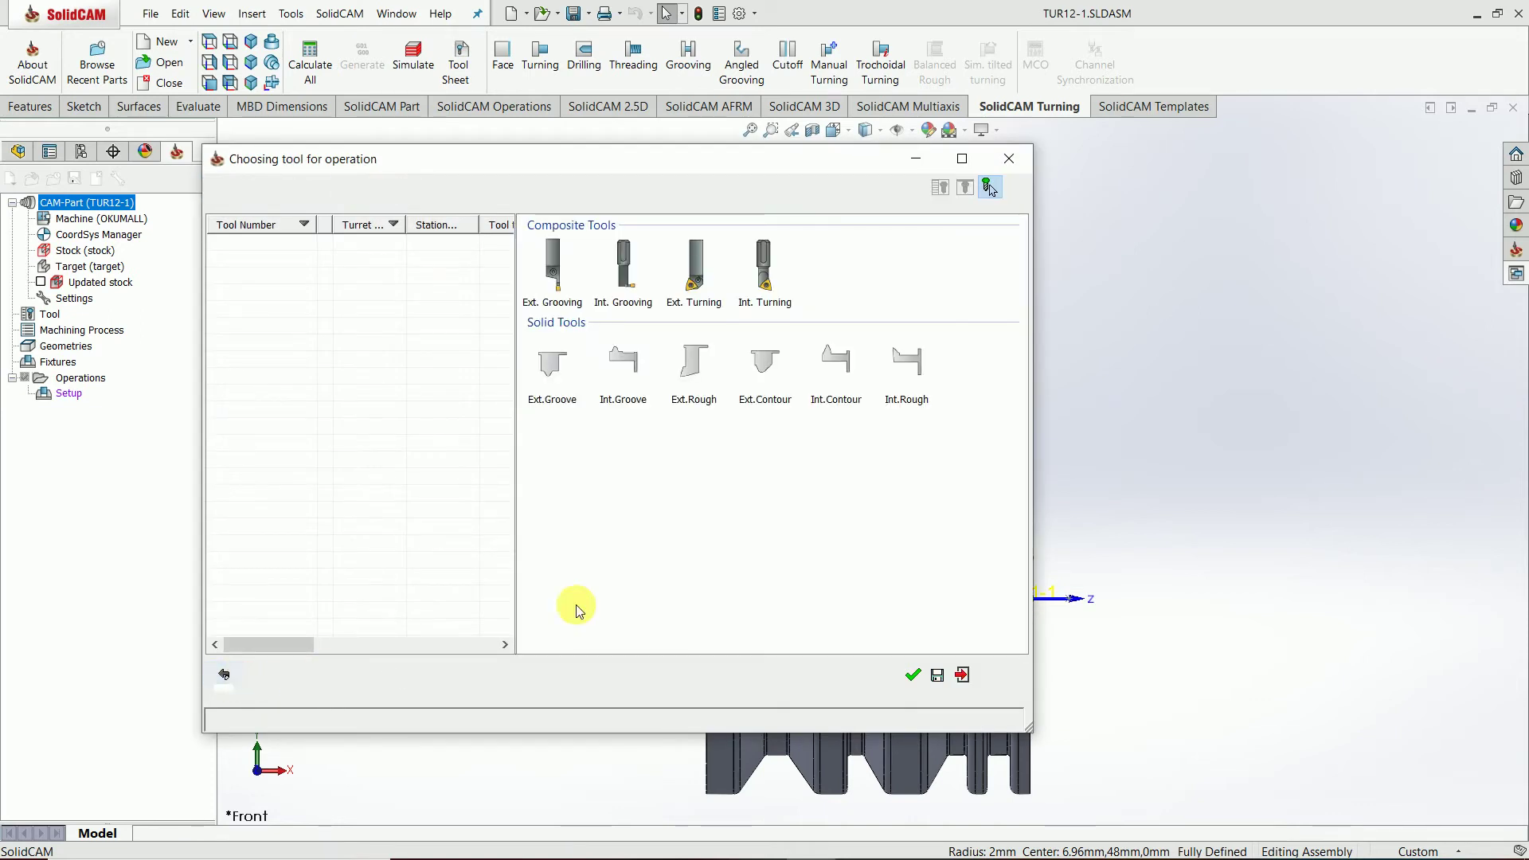
{"action": "left_click", "coordinate": [563, 282]}
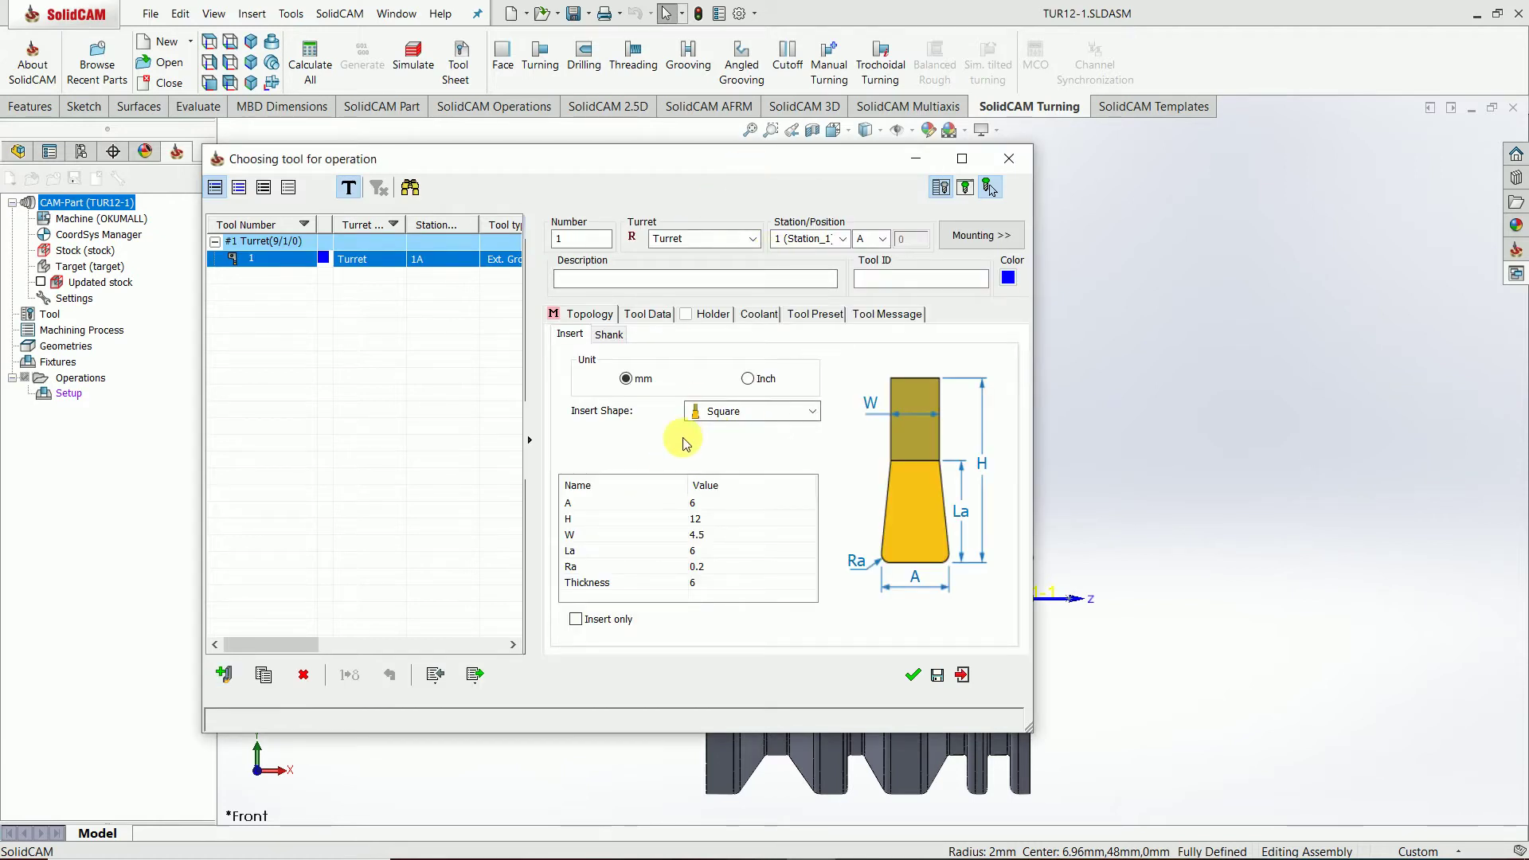
- Set the shank's cutting direction to L and go through its A, L, N and Thickness dimensions
{"action": "left_click", "coordinate": [603, 332]}
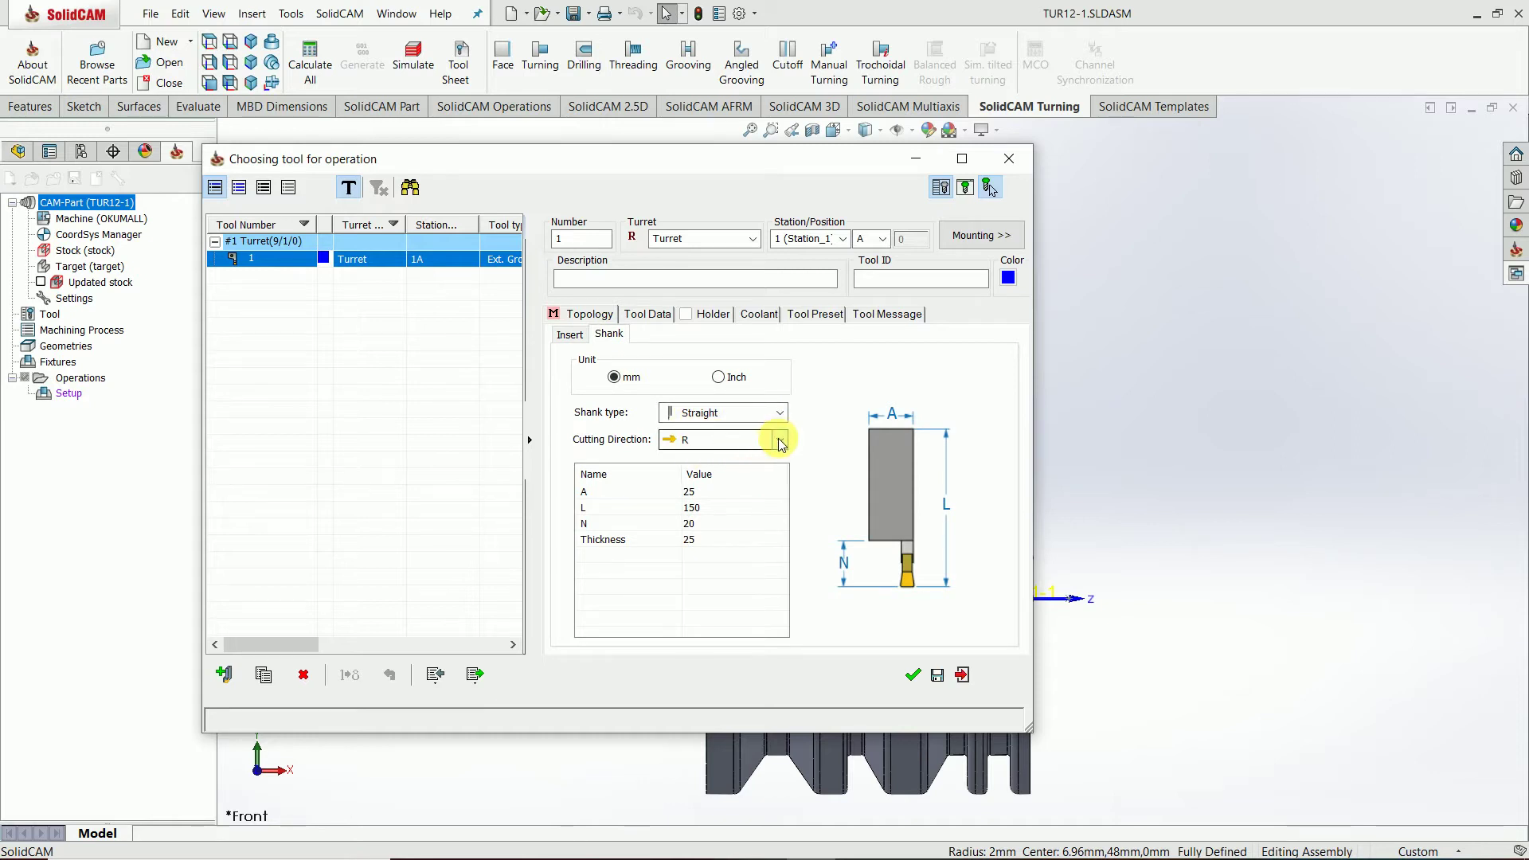
{"action": "left_click", "coordinate": [778, 440]}
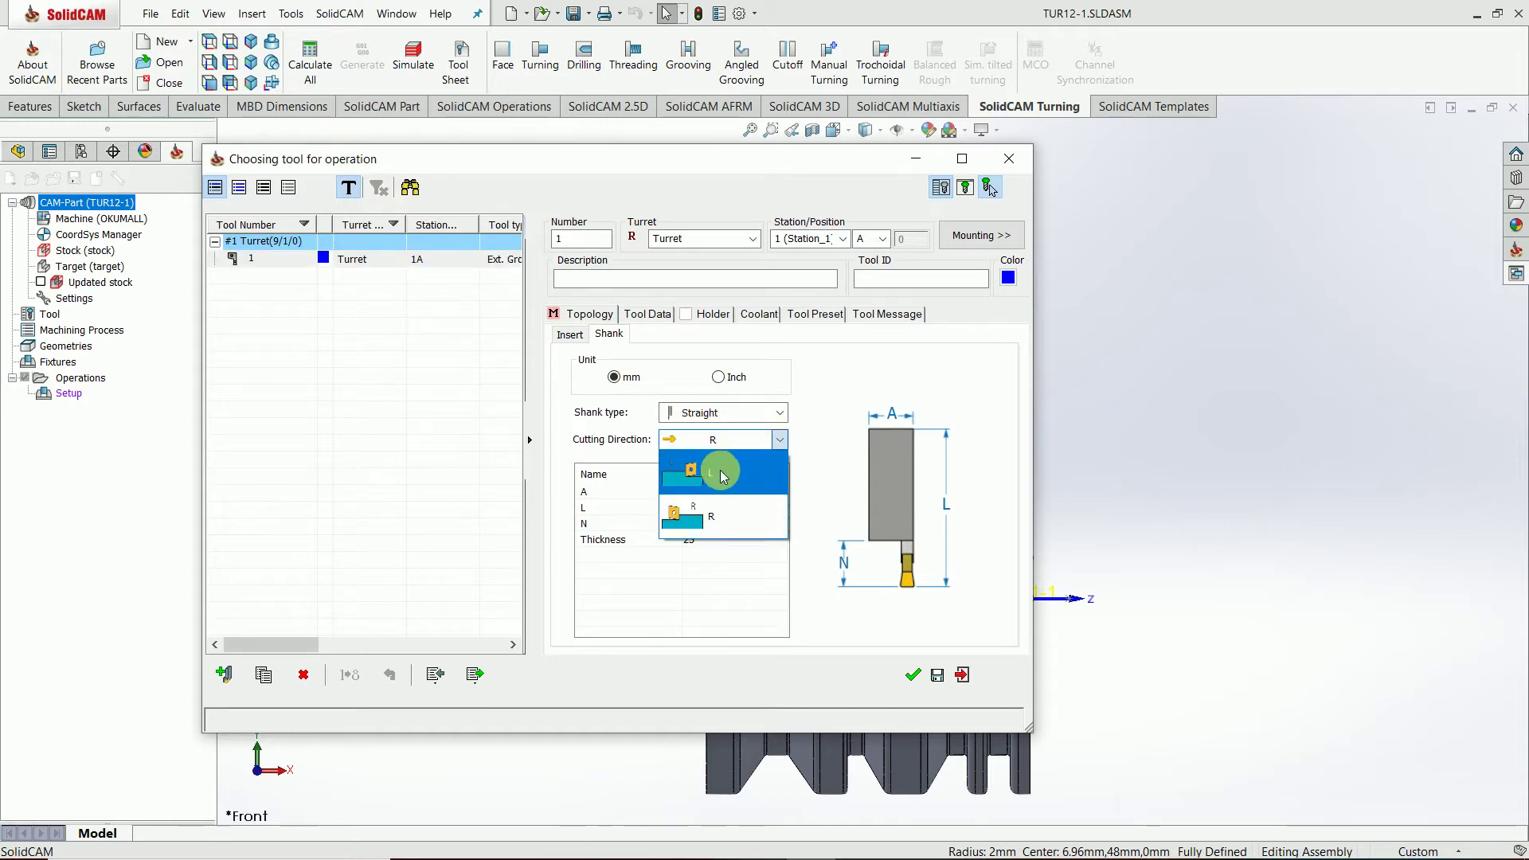
{"action": "left_click", "coordinate": [720, 468]}
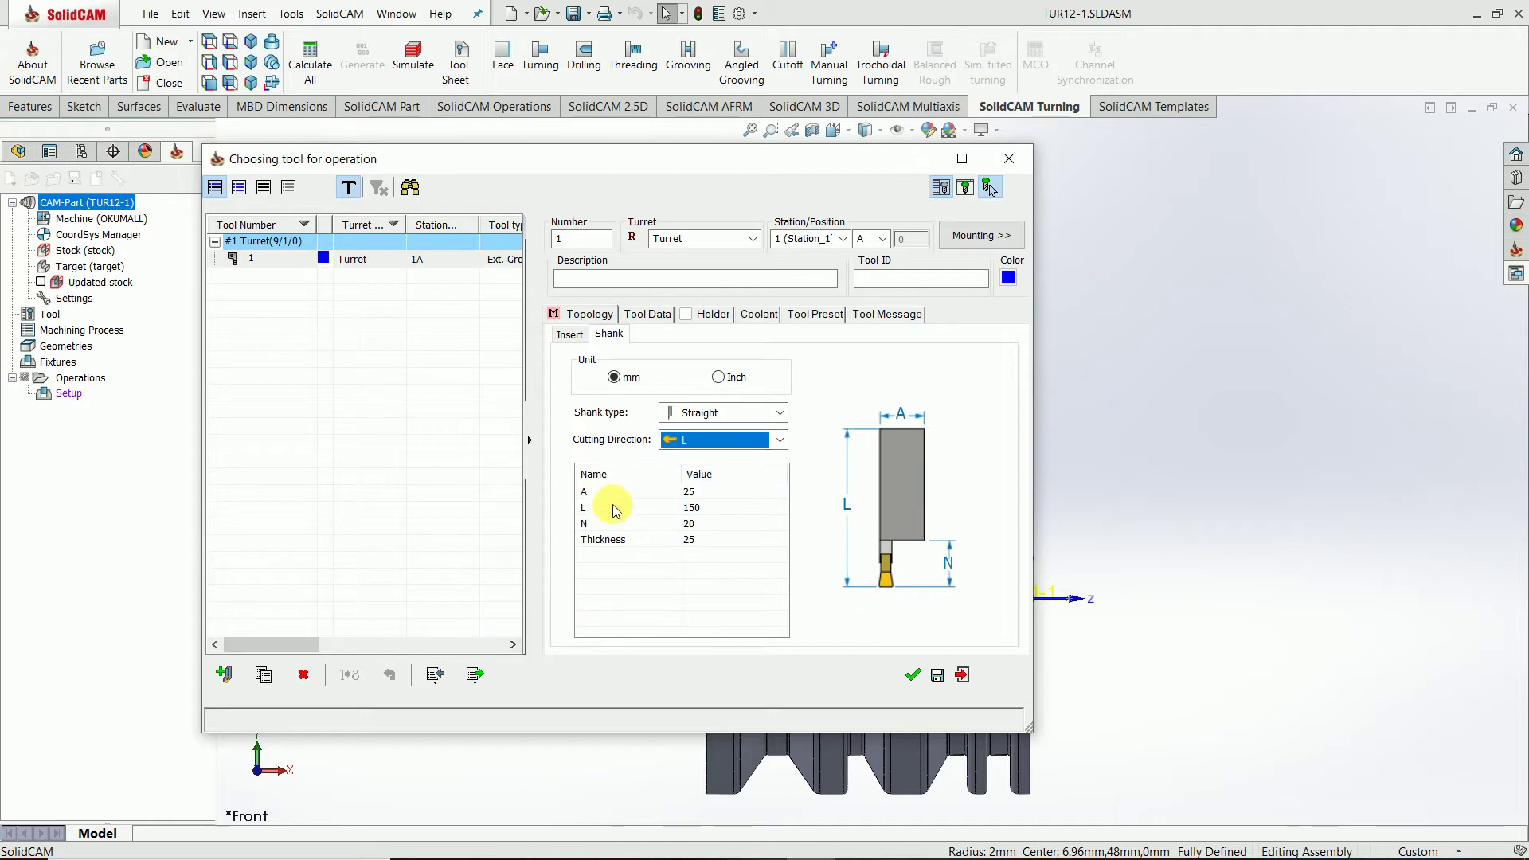
{"action": "left_click", "coordinate": [692, 492]}
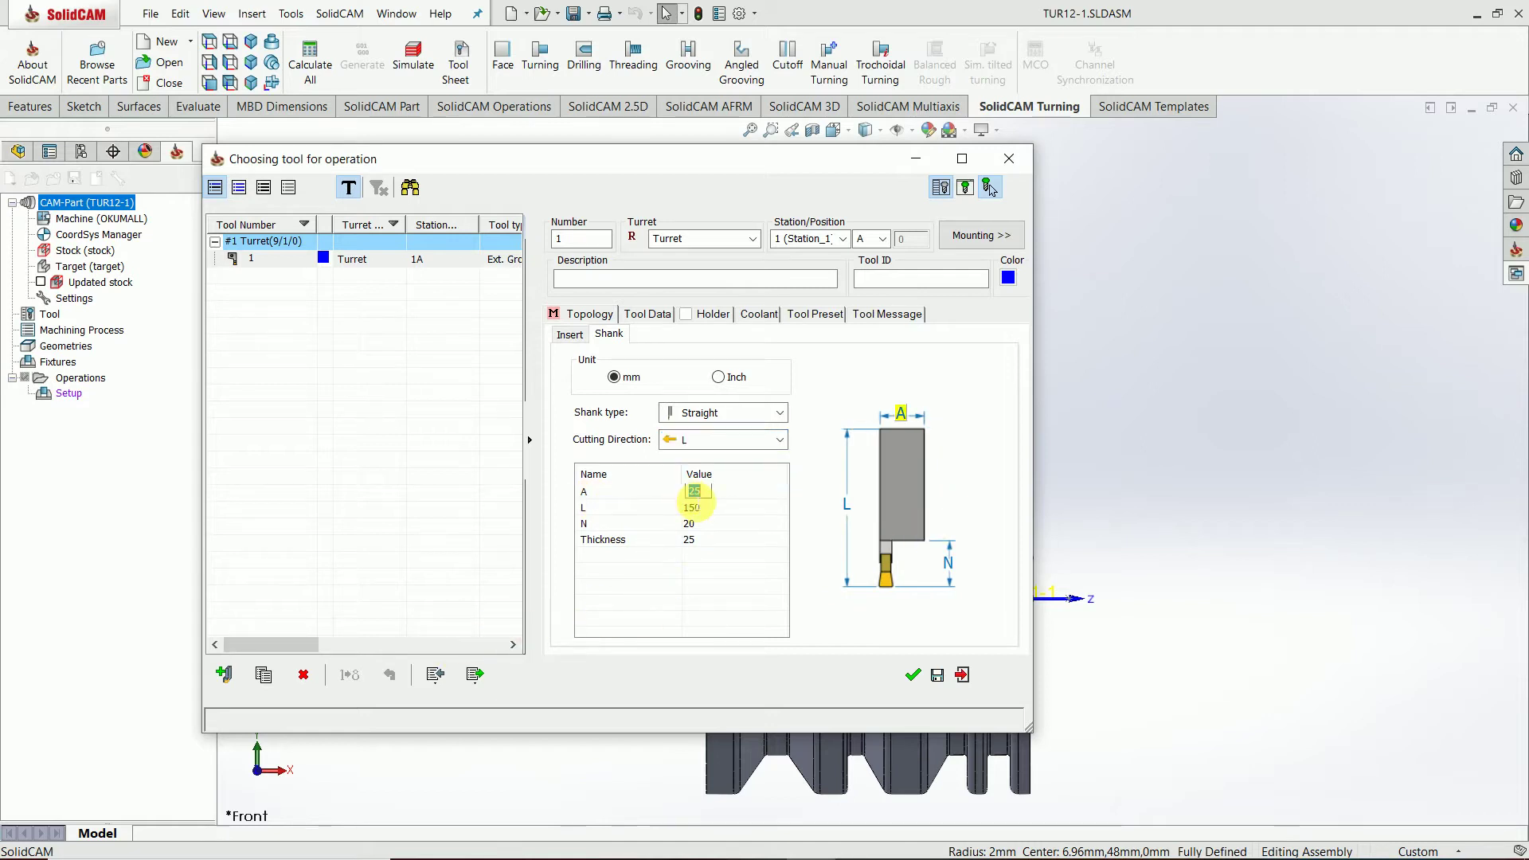
{"action": "left_click", "coordinate": [696, 509]}
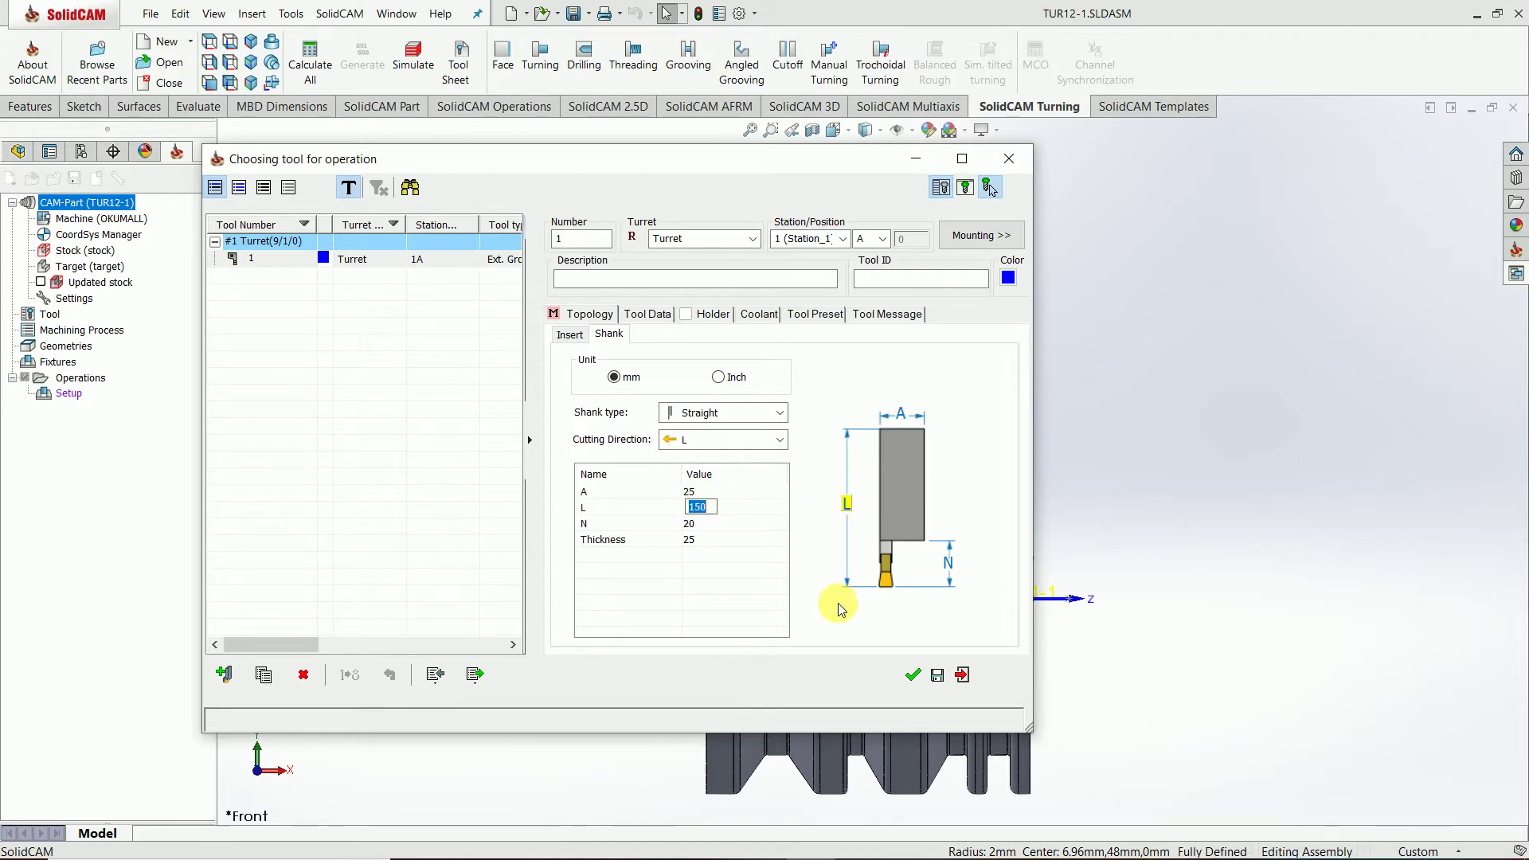
{"action": "left_click", "coordinate": [691, 525]}
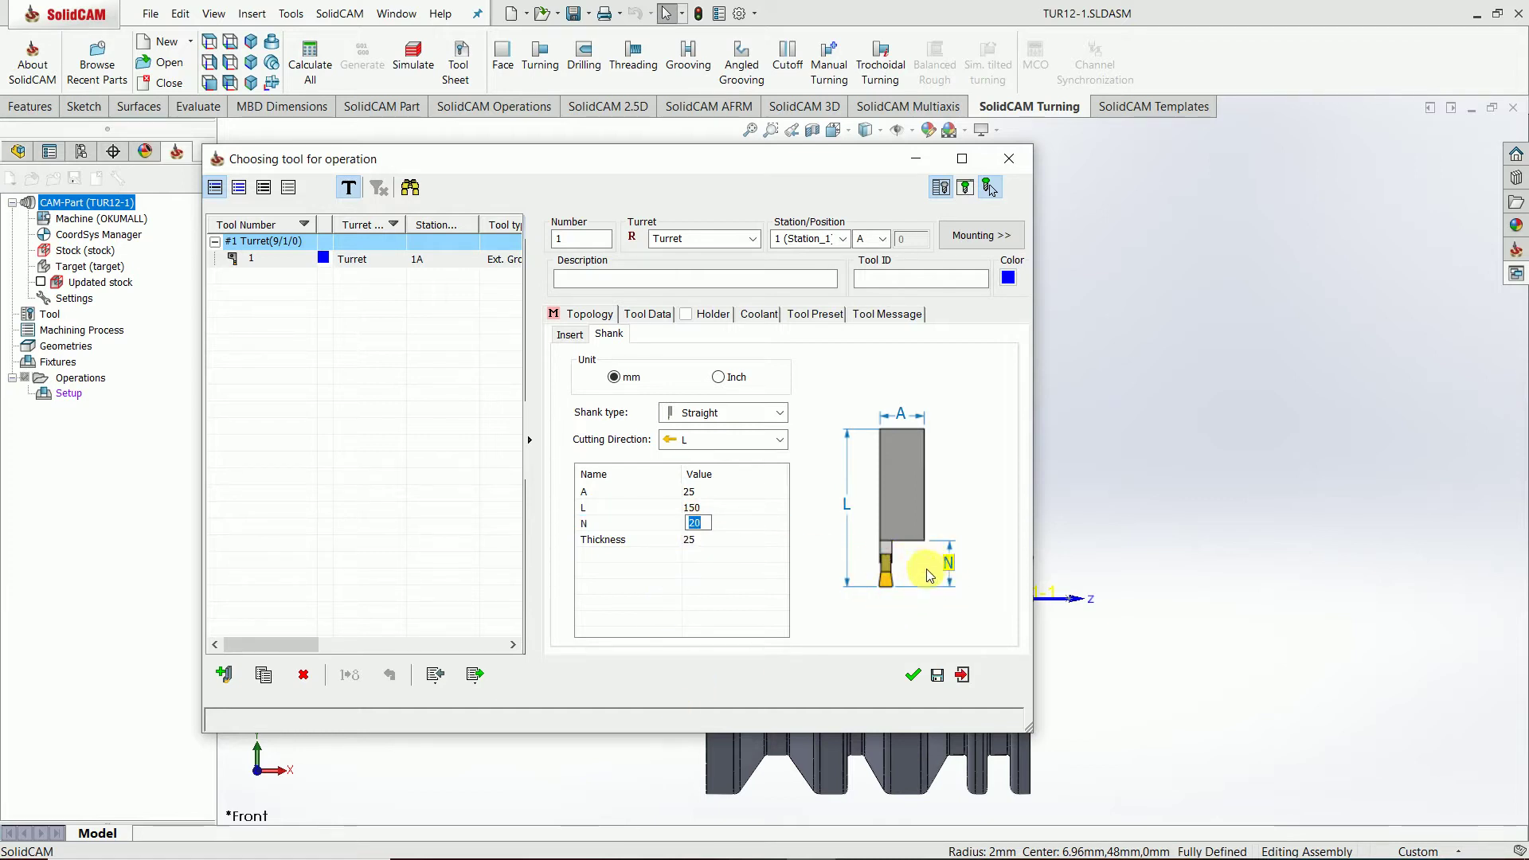
{"action": "left_click", "coordinate": [689, 541]}
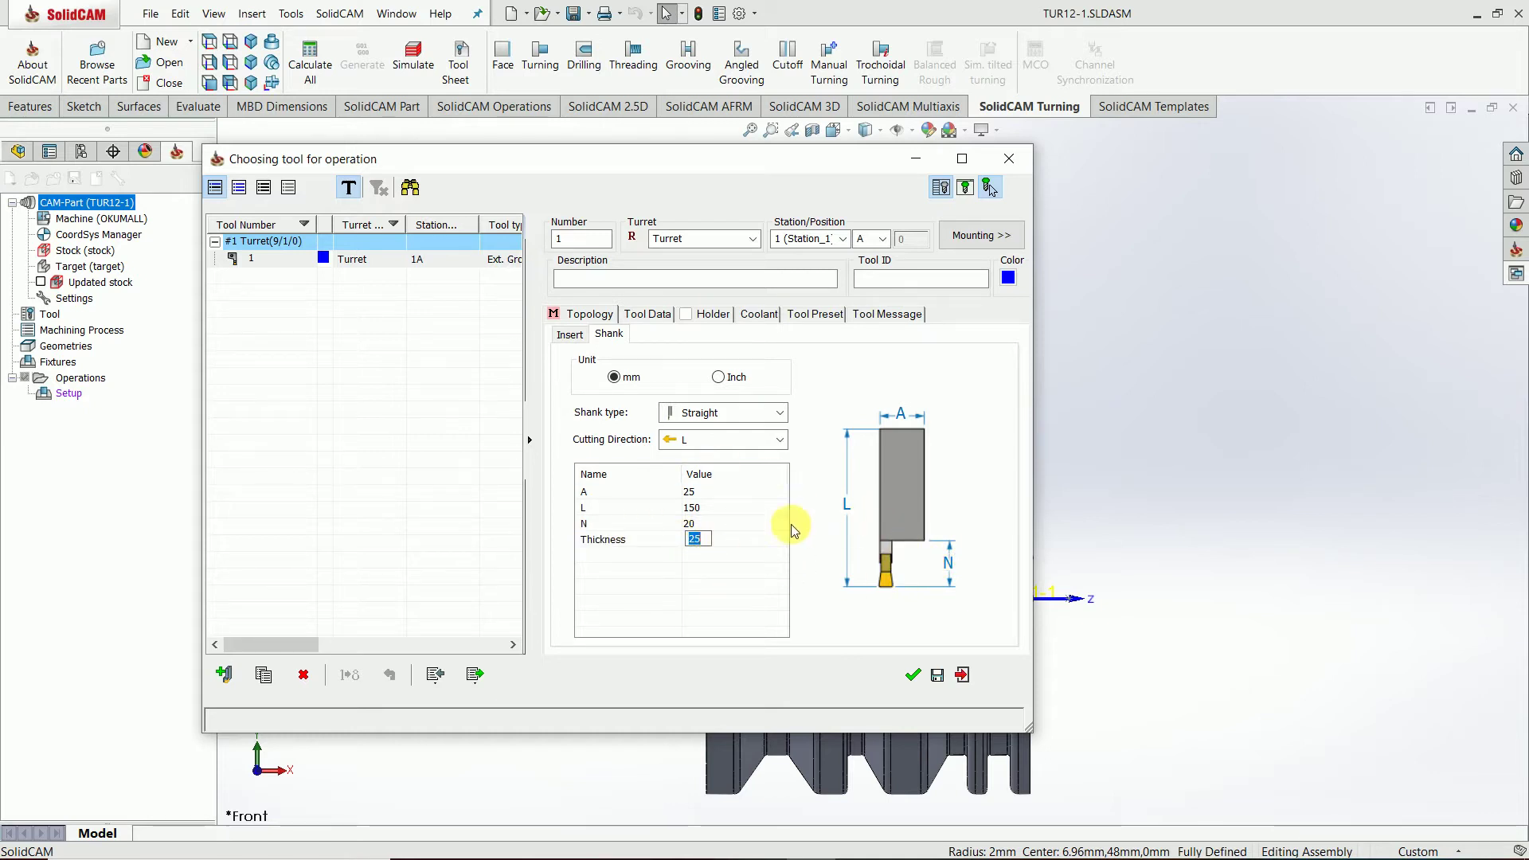
- Choose the Square insert shape and set the insert's cutting width A to 3 mm
{"action": "left_click", "coordinate": [572, 335]}
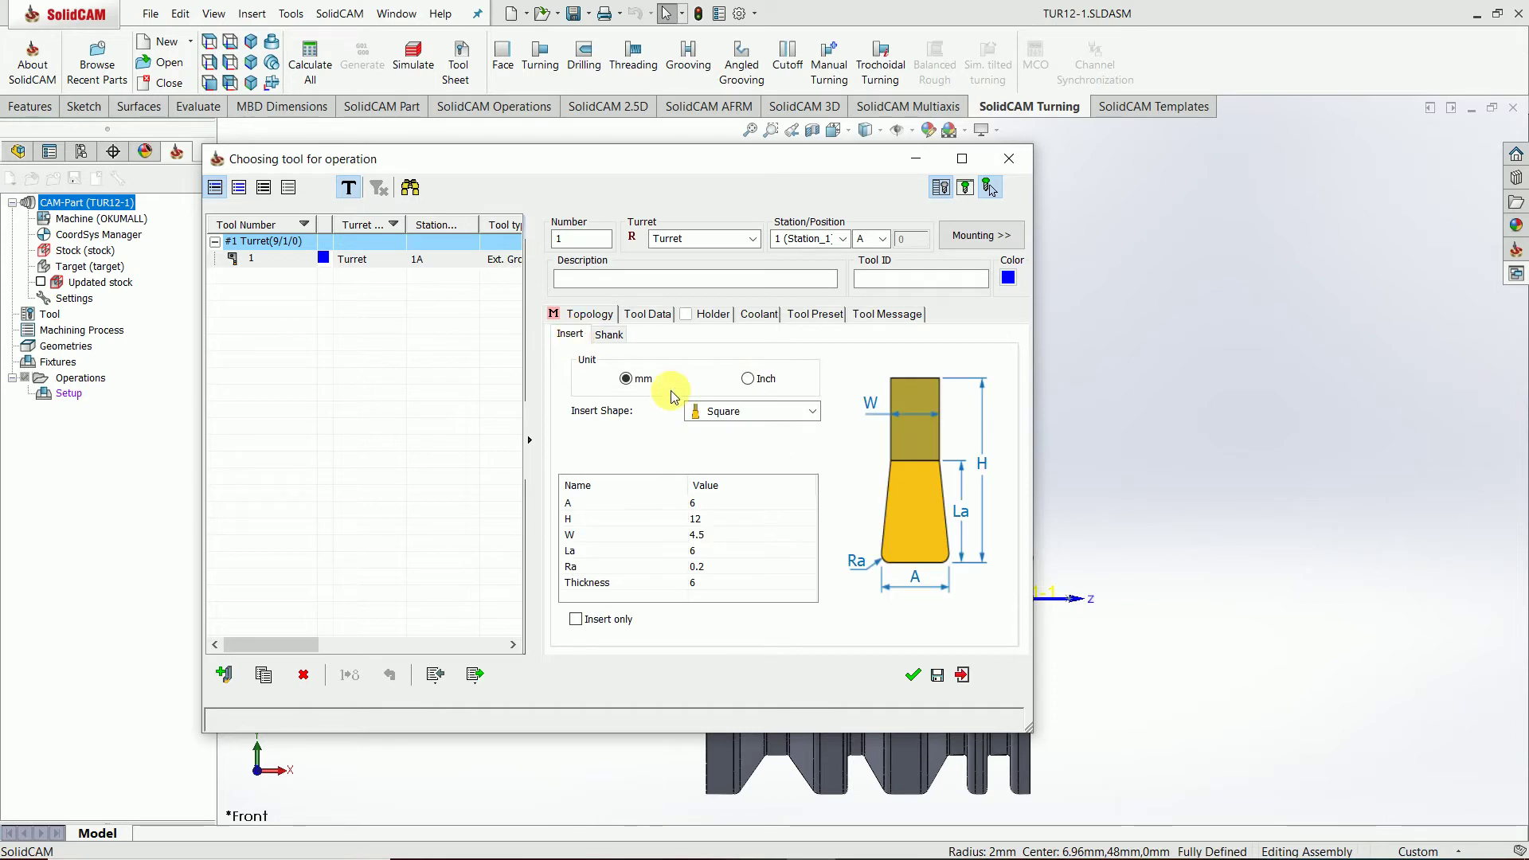
{"action": "left_click", "coordinate": [813, 411]}
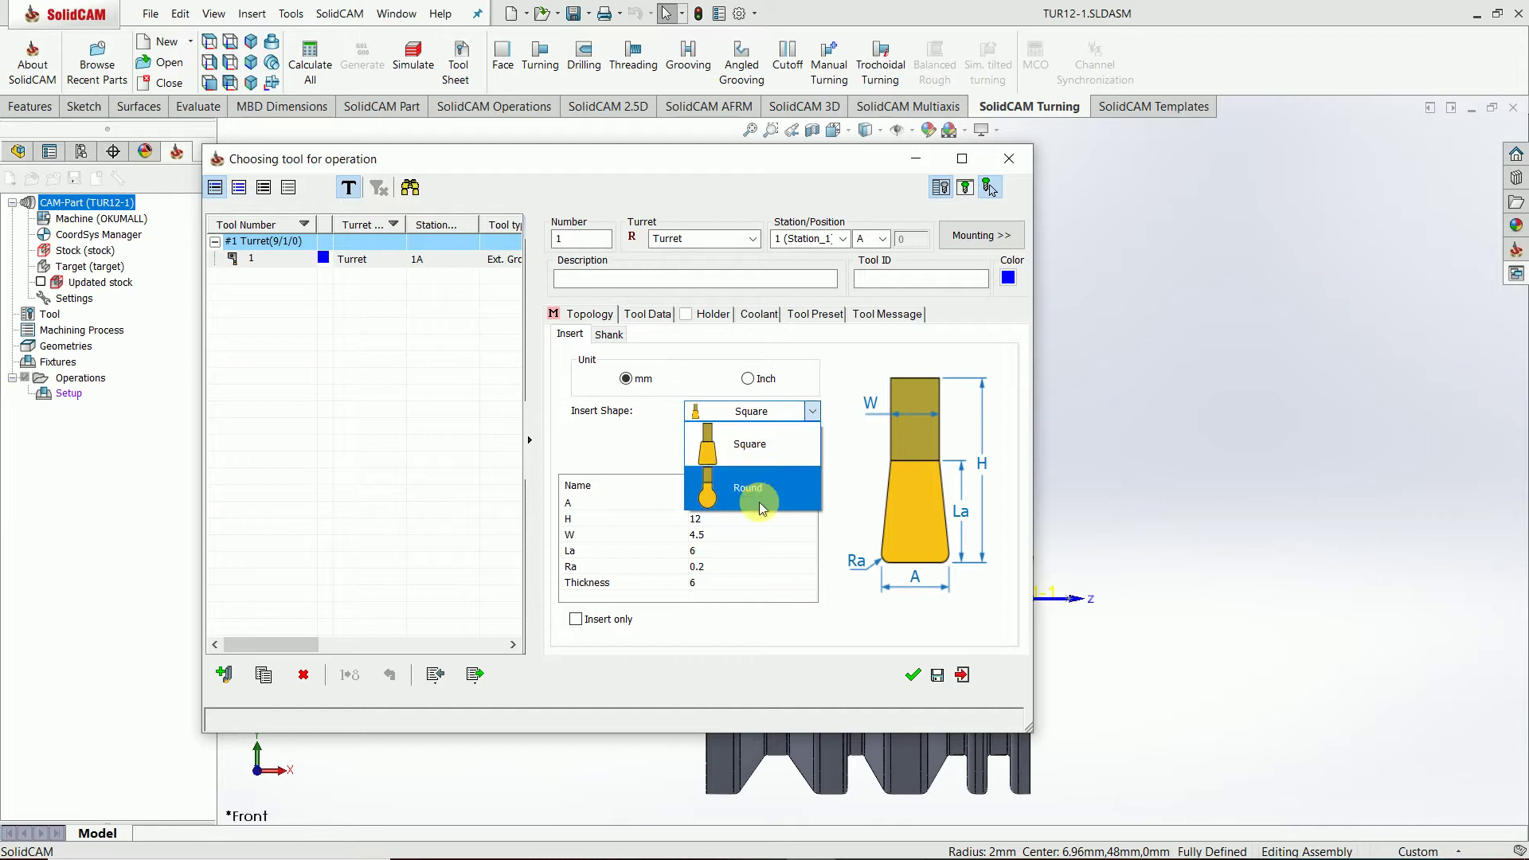
{"action": "left_click", "coordinate": [754, 451]}
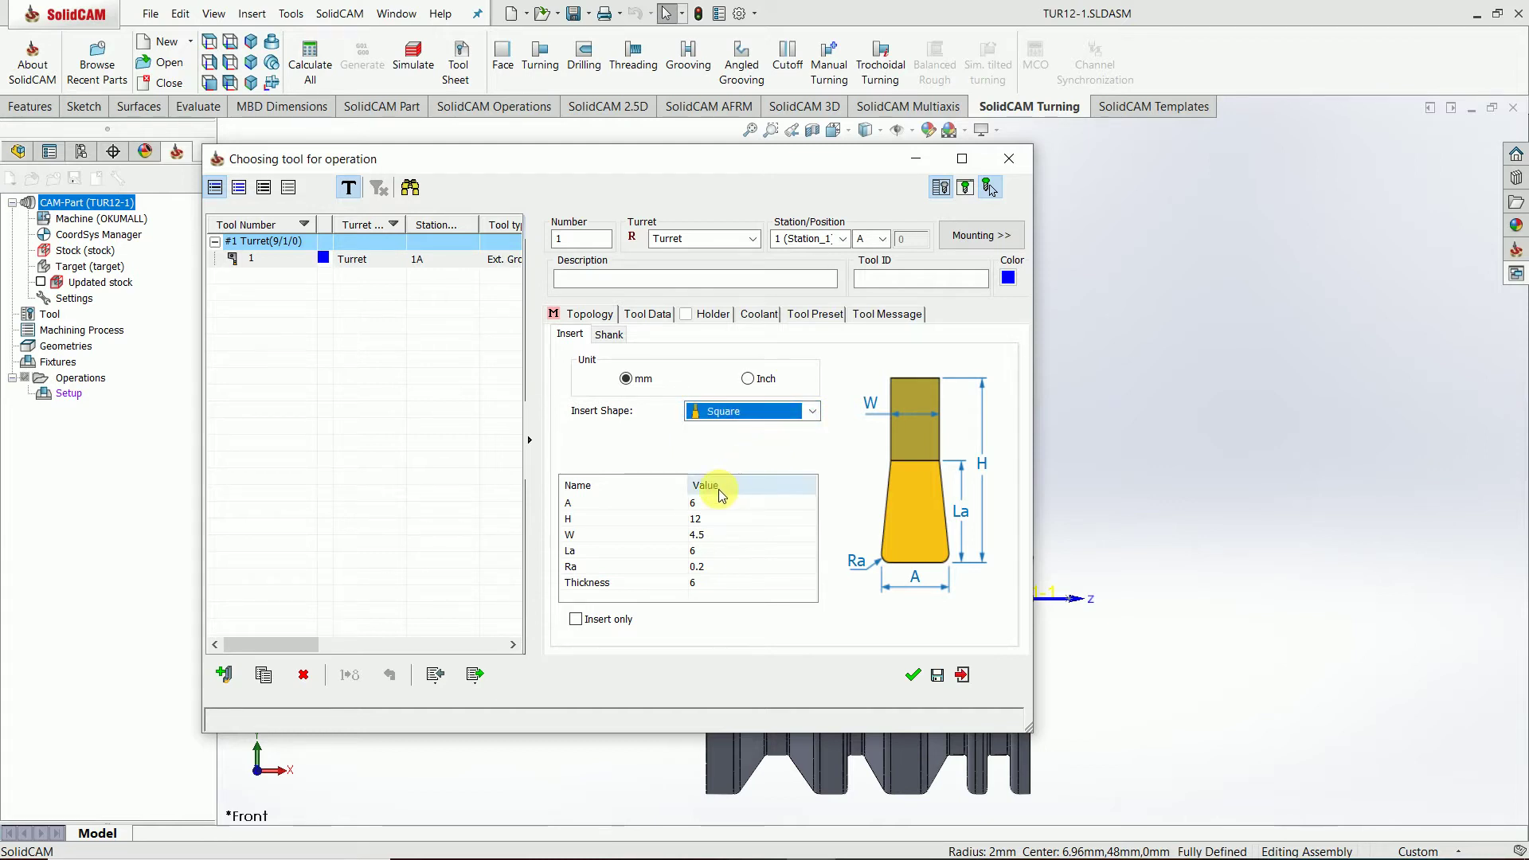
{"action": "left_click", "coordinate": [693, 504]}
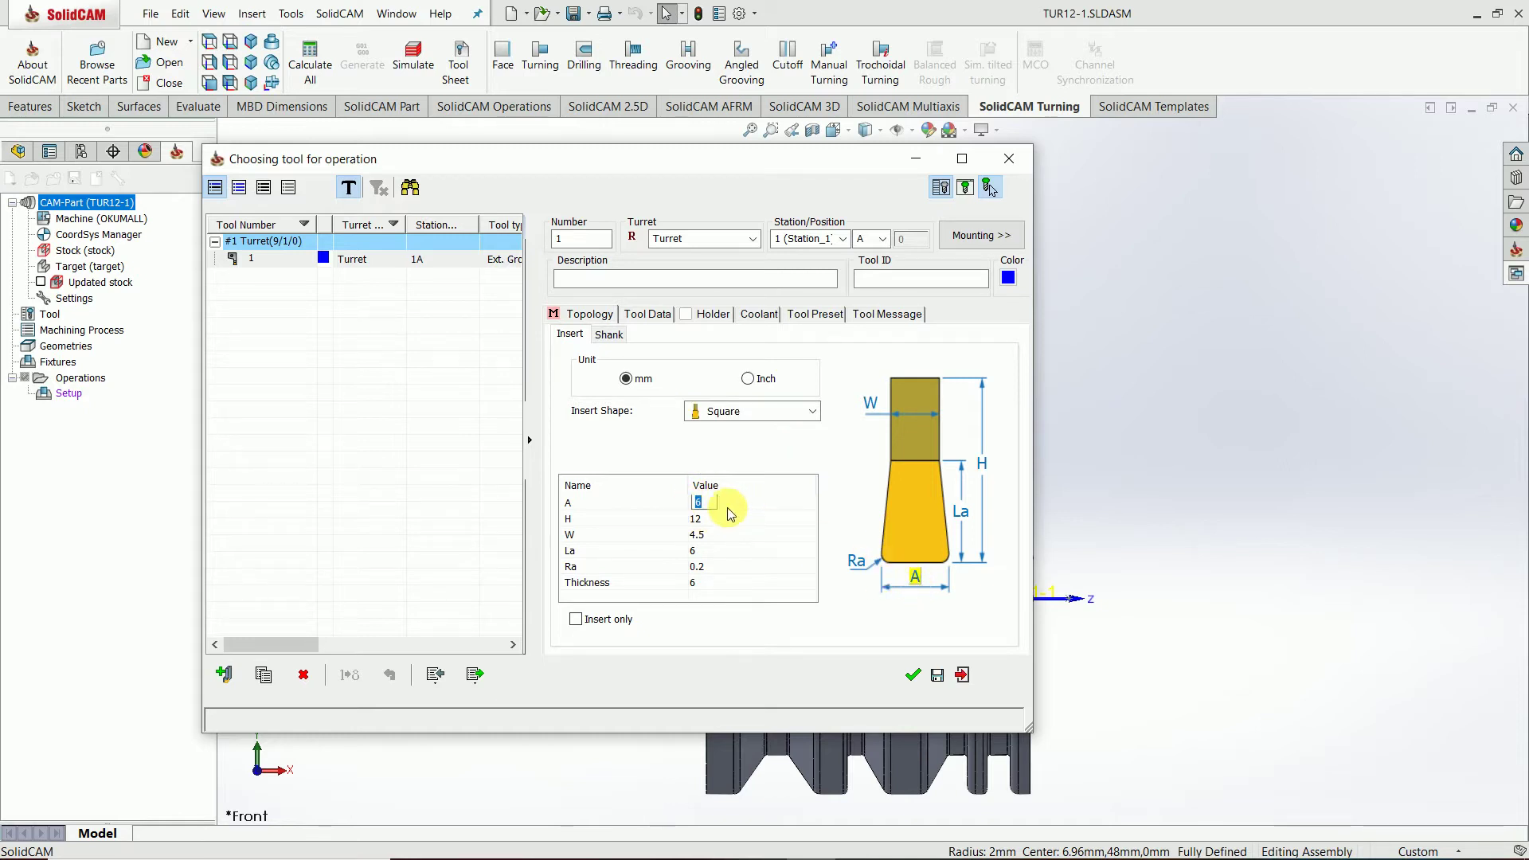
{"action": "type", "text": "3"}
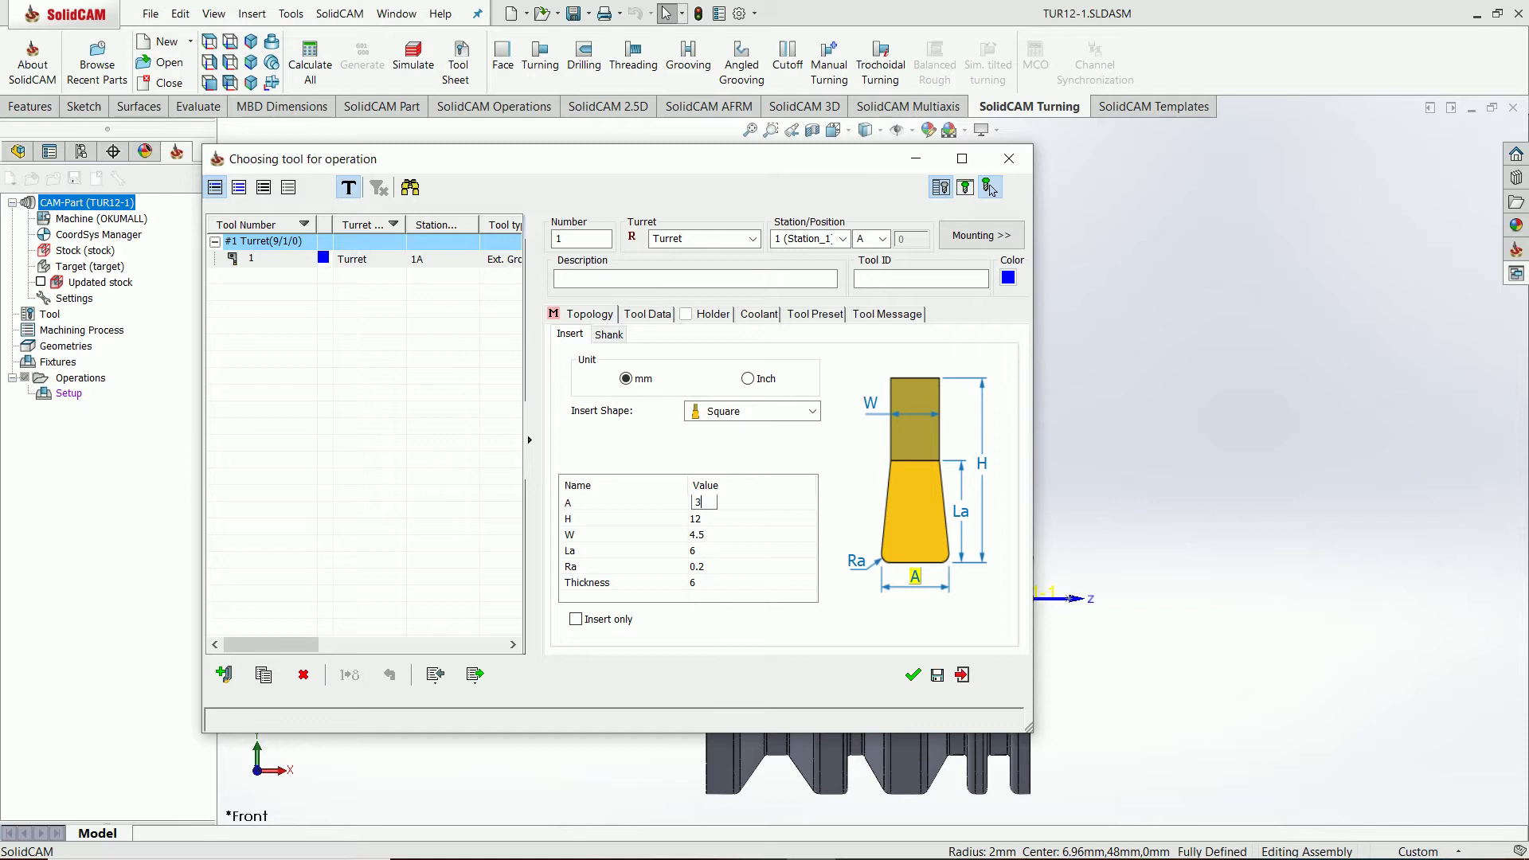
- Set the grooving insert's W to 3 mm and its La length to 12 mm
{"action": "left_click", "coordinate": [716, 521]}
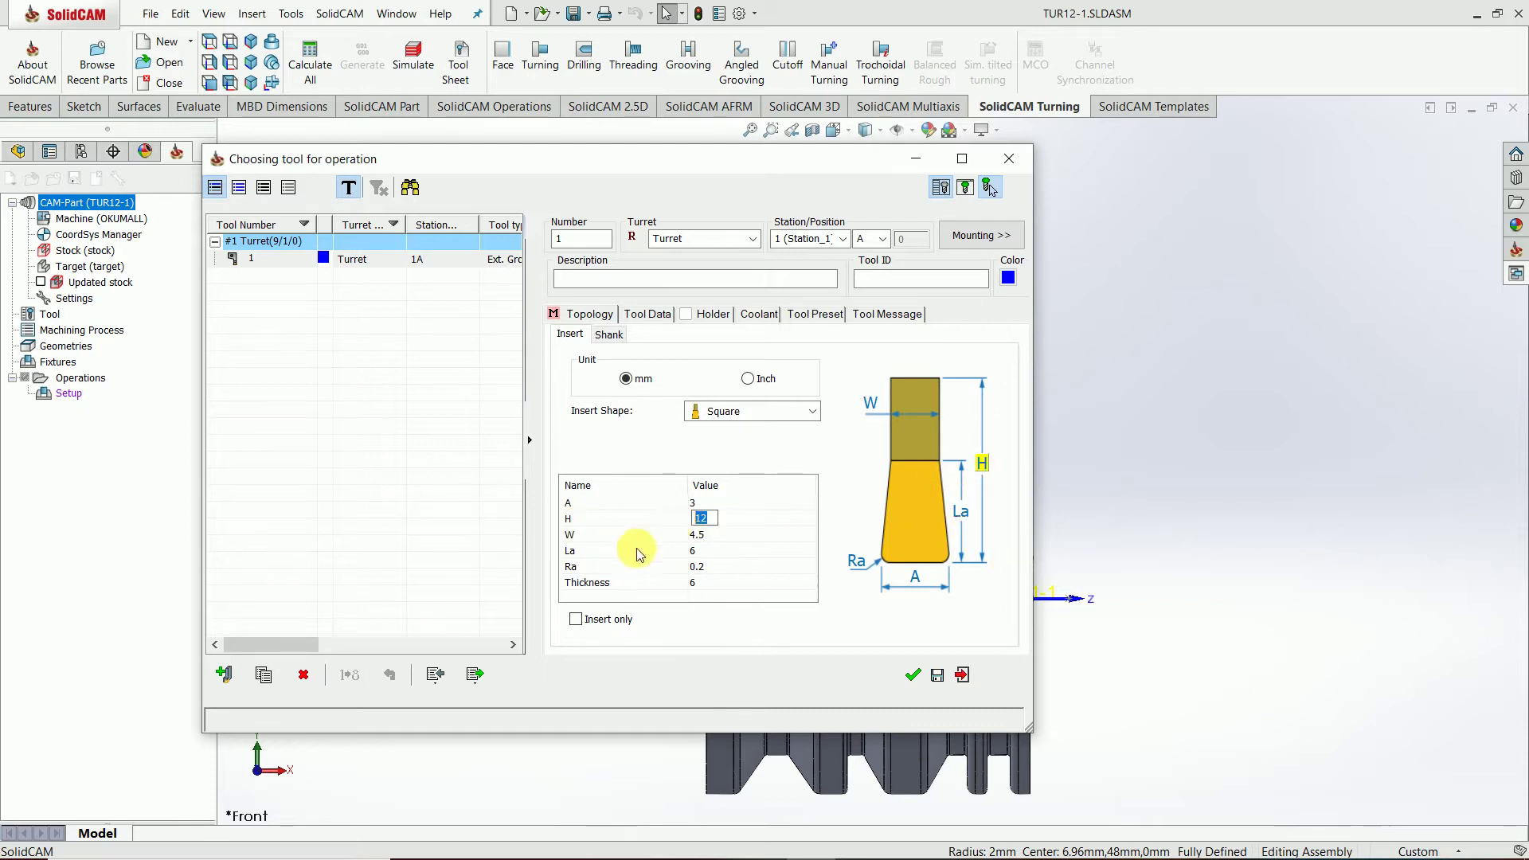
{"action": "left_click", "coordinate": [701, 534]}
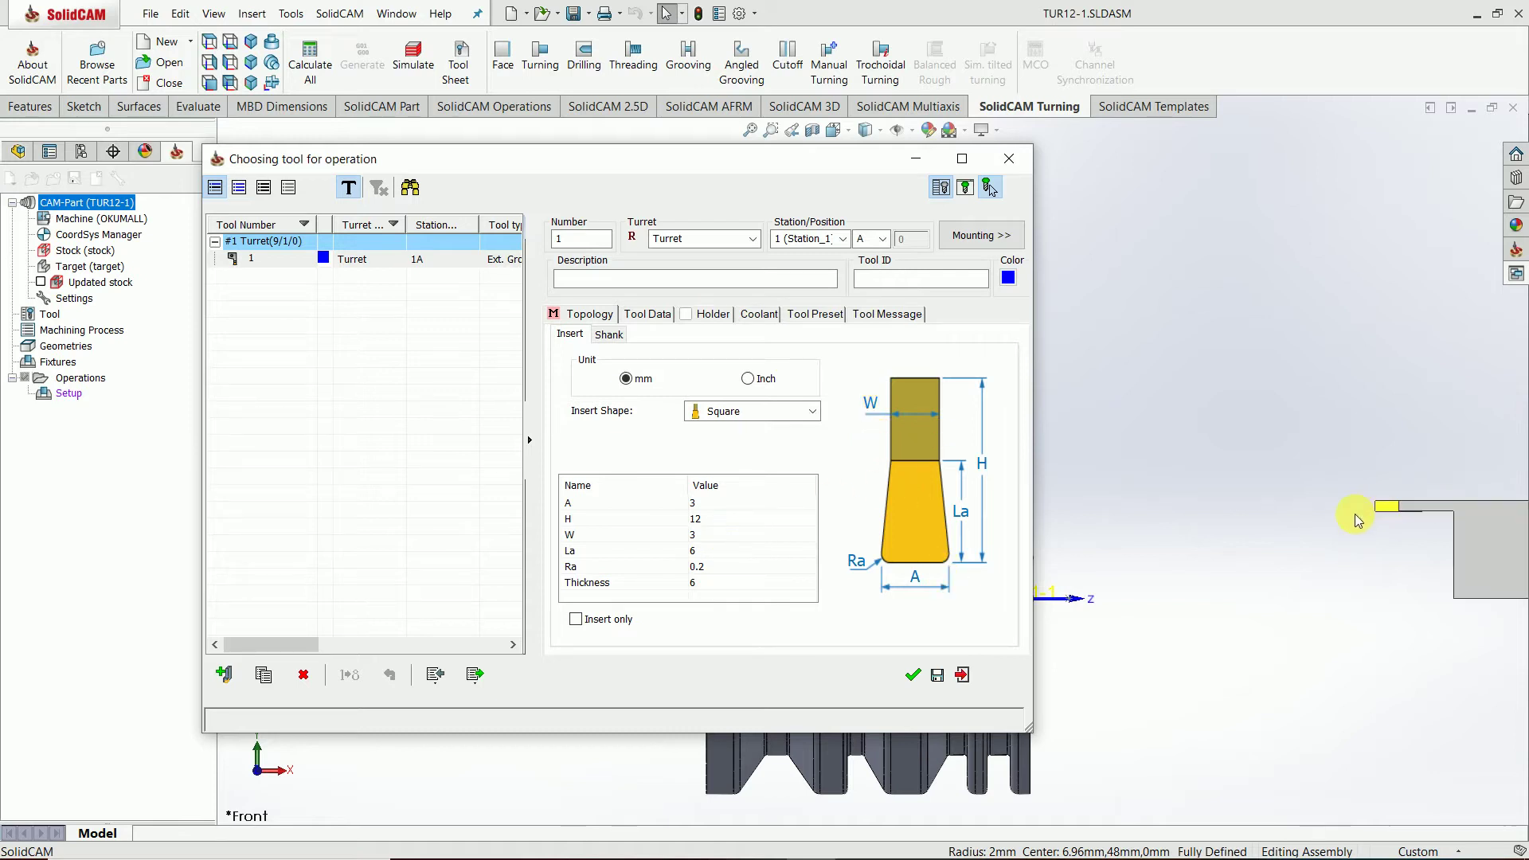
{"action": "left_click", "coordinate": [694, 555]}
{"action": "left_click", "coordinate": [695, 555]}
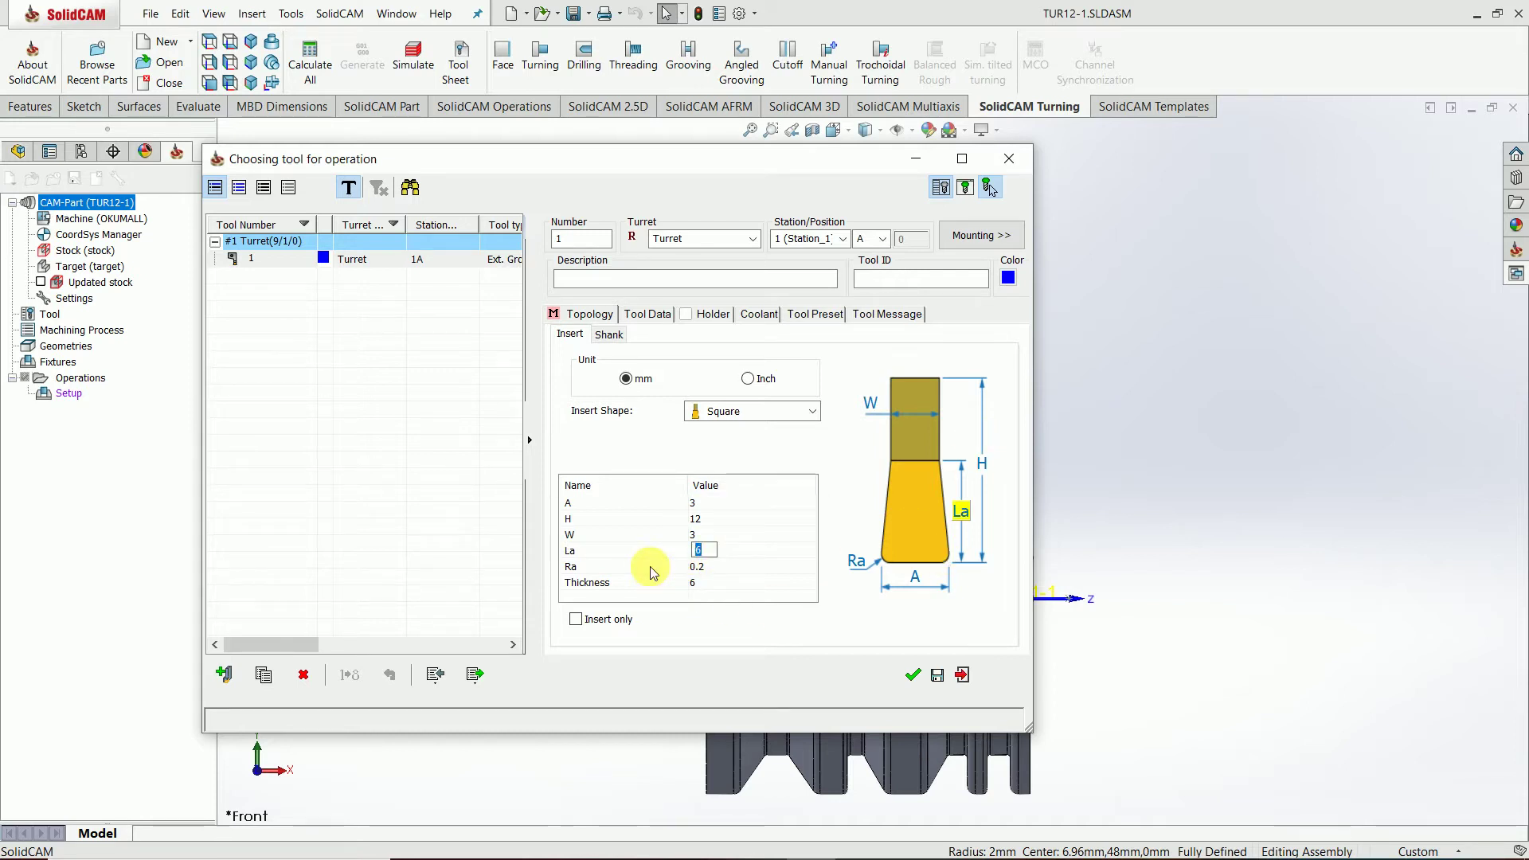
{"action": "type", "text": "12"}
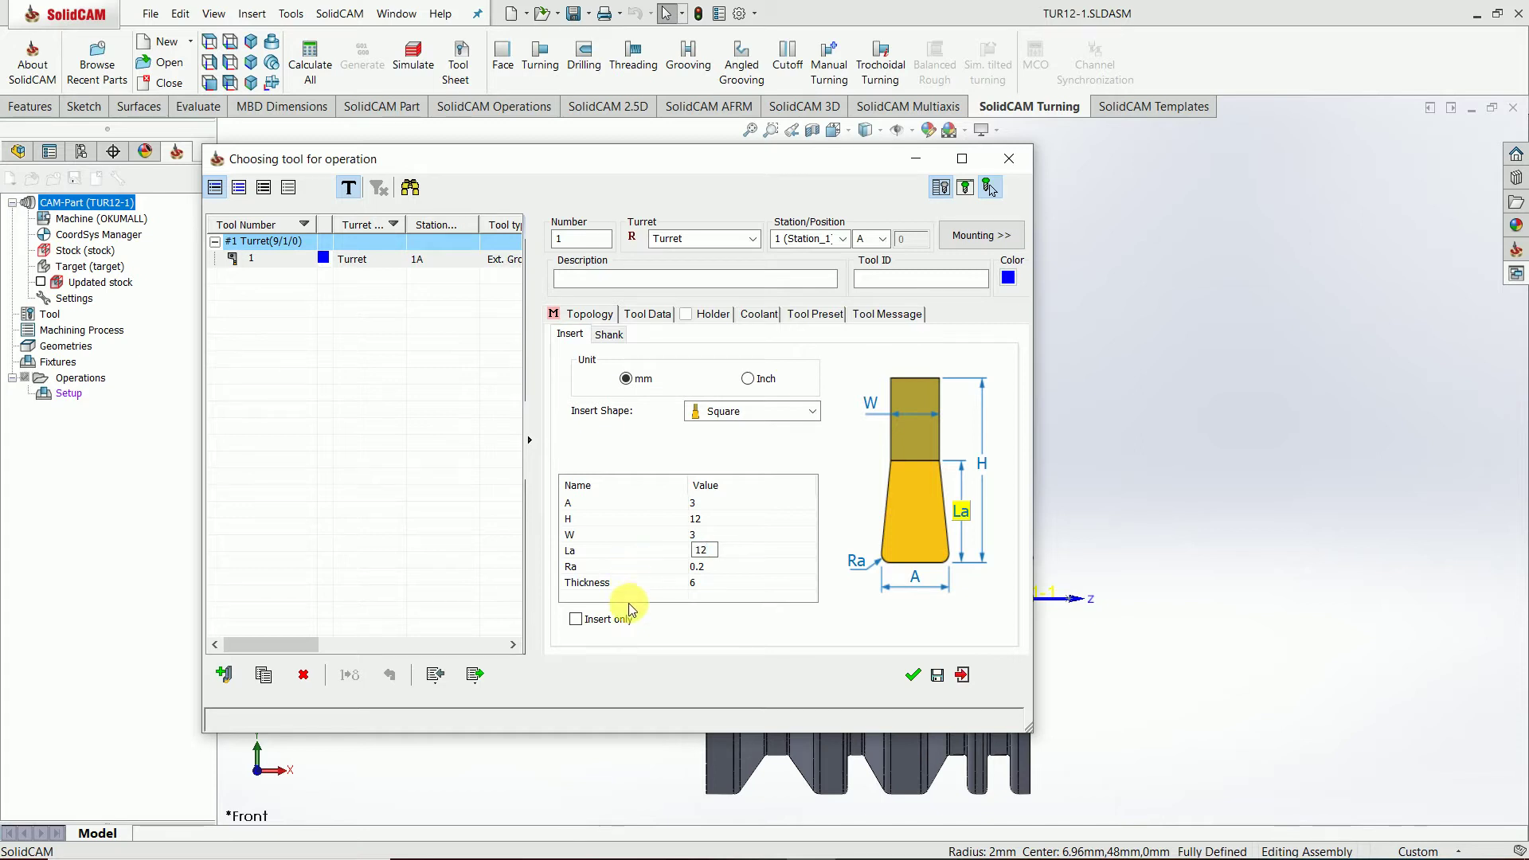
- Go through the grooving insert's corner radius Ra and Thickness dimensions
{"action": "left_click", "coordinate": [706, 566]}
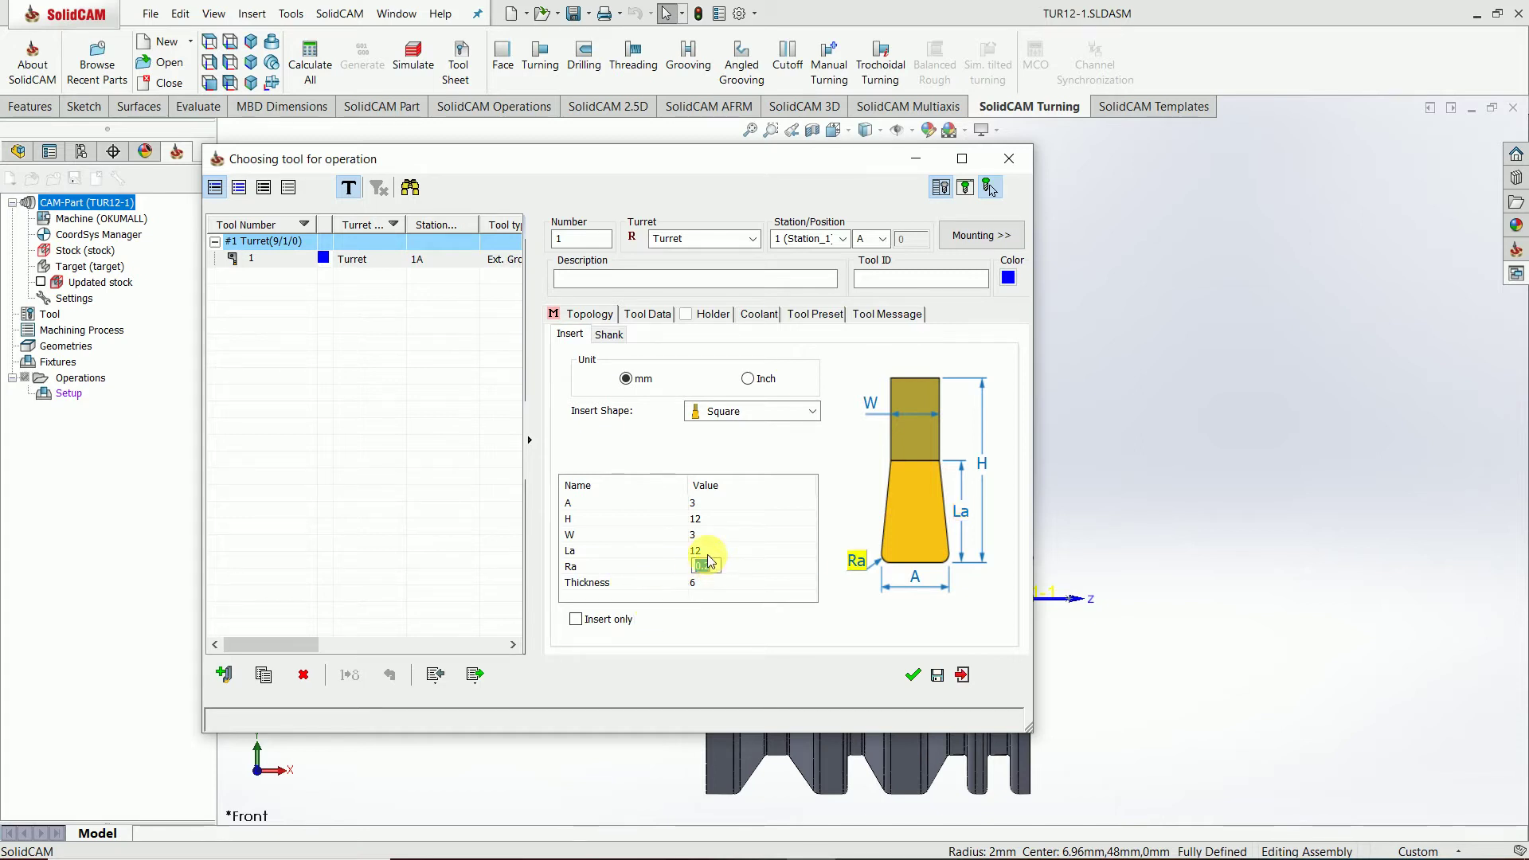
{"action": "key", "text": "Return"}
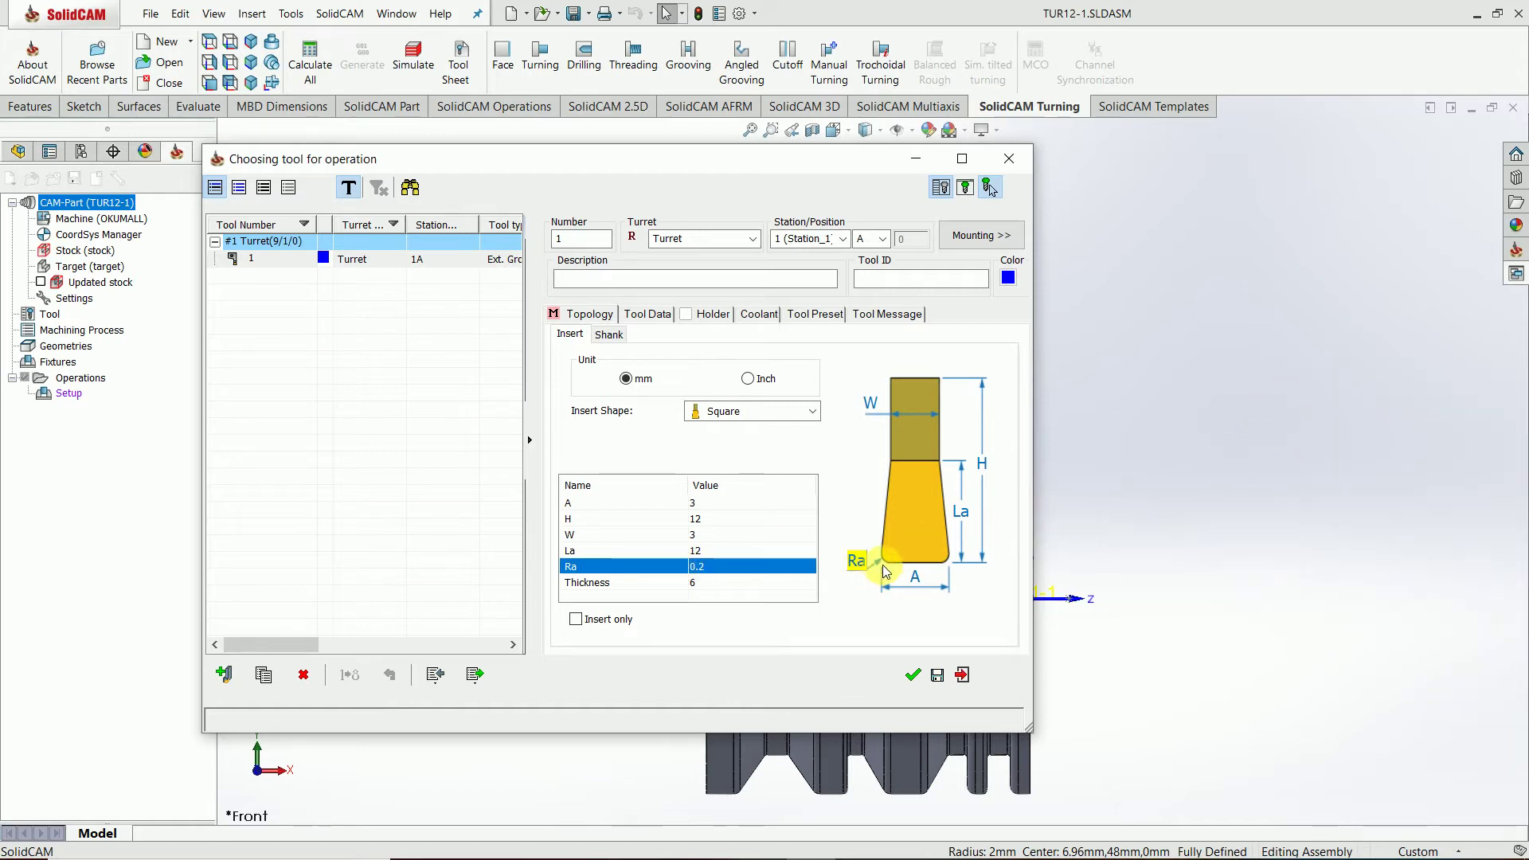
{"action": "left_click", "coordinate": [690, 585]}
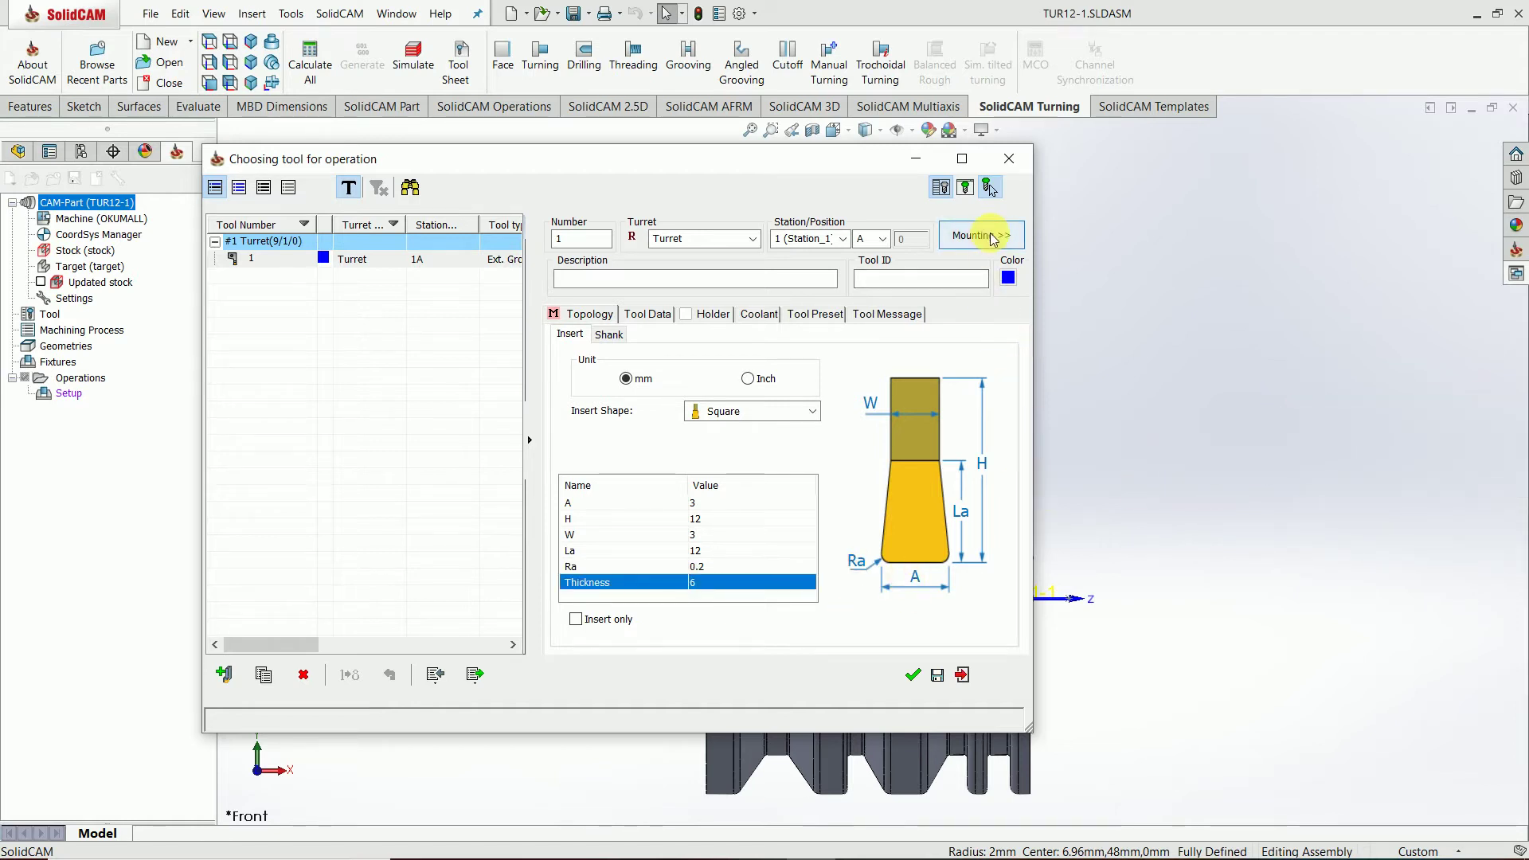
- Mount the grooving tool on the turret station in the X+ direction and accept it for the operation
{"action": "left_click", "coordinate": [991, 237]}
{"action": "left_click_drag", "start_coordinate": [991, 132], "coordinate": [834, 131]}
{"action": "scroll", "coordinate": [746, 618], "scroll_direction": "up", "scroll_amount": 3}
{"action": "middle_click_drag", "start_coordinate": [745, 618], "coordinate": [777, 508]}
{"action": "scroll", "coordinate": [749, 355], "scroll_direction": "up", "scroll_amount": 2}
{"action": "middle_click_drag", "start_coordinate": [748, 355], "coordinate": [748, 428]}
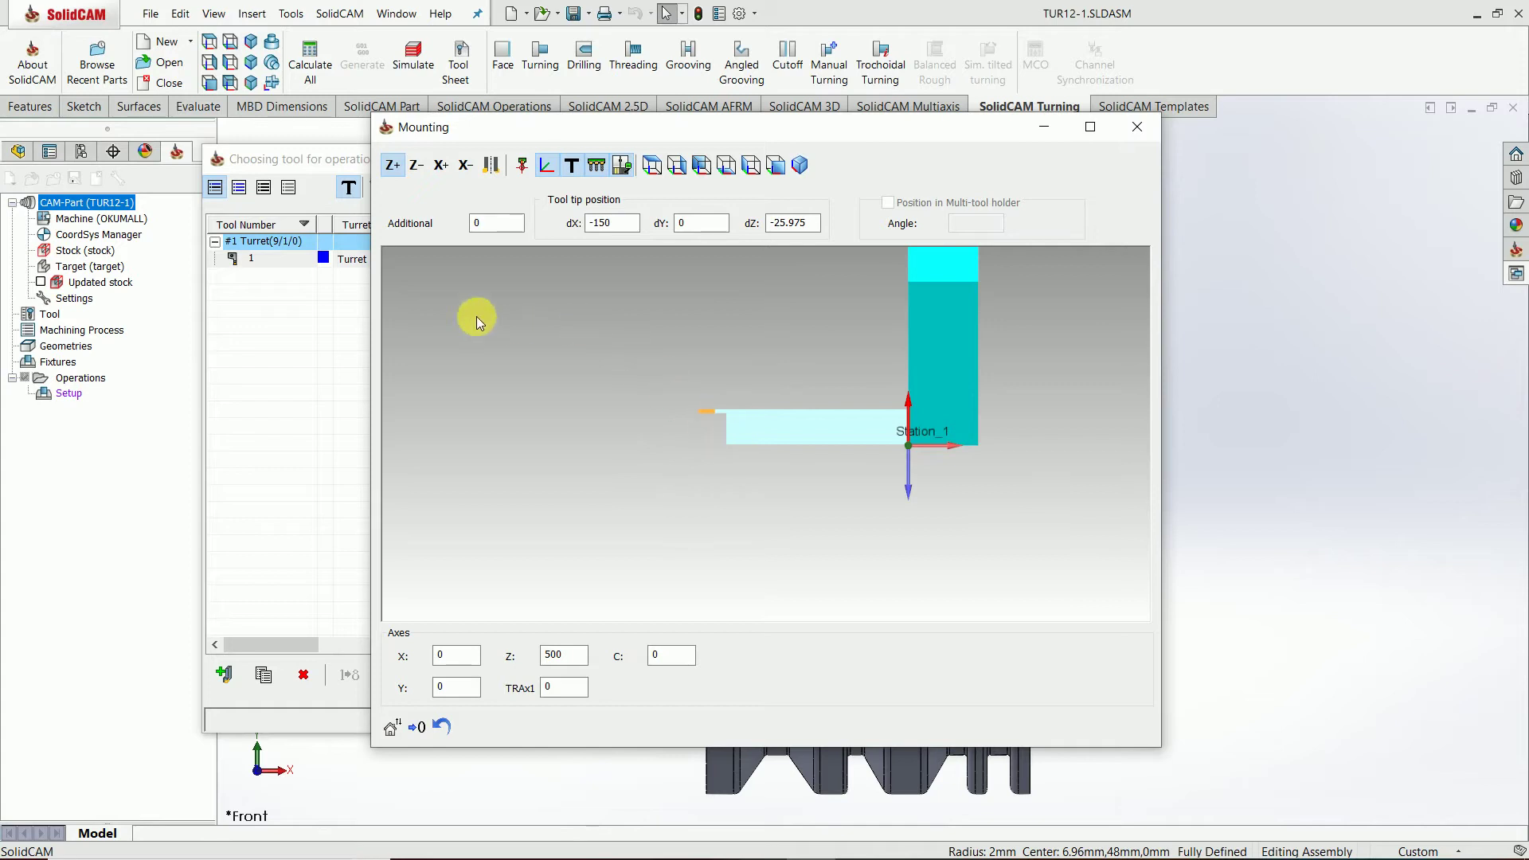
{"action": "left_click", "coordinate": [437, 167]}
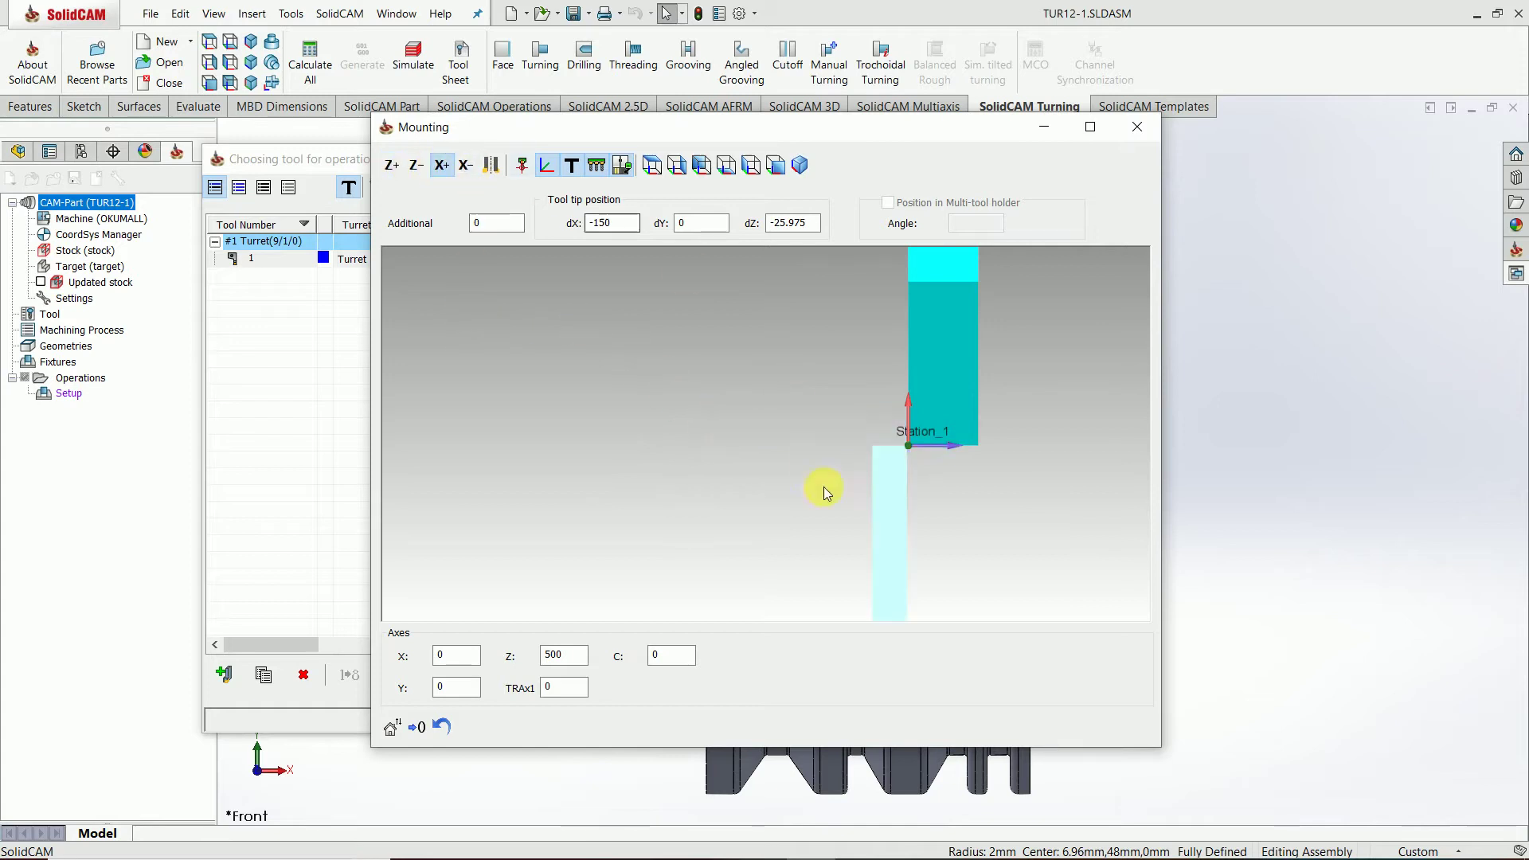
{"action": "scroll", "coordinate": [820, 558], "scroll_direction": "up", "scroll_amount": 2}
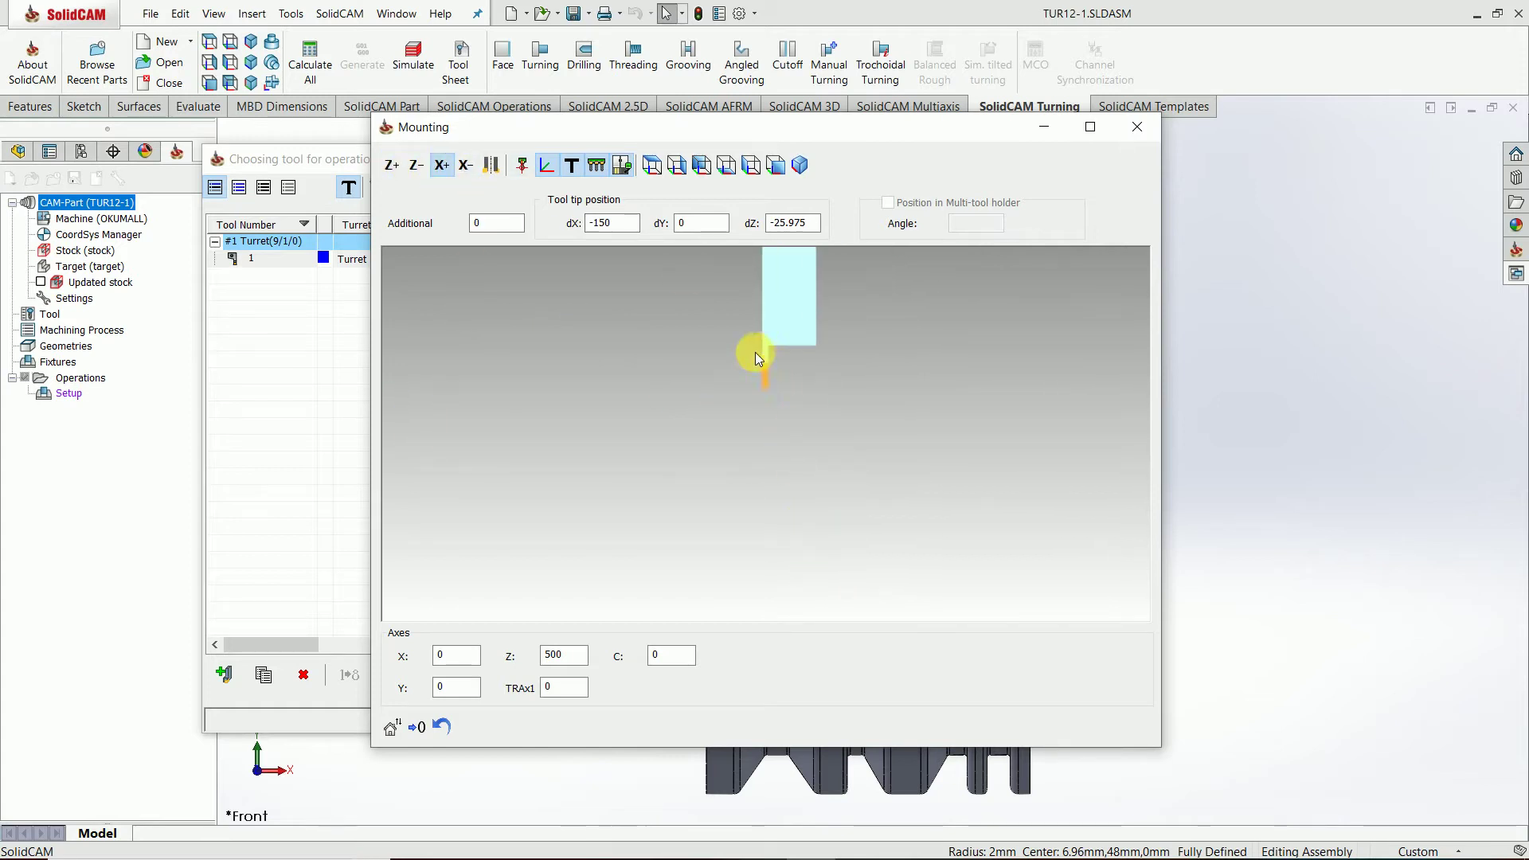
{"action": "left_click", "coordinate": [500, 159]}
{"action": "left_click", "coordinate": [502, 169]}
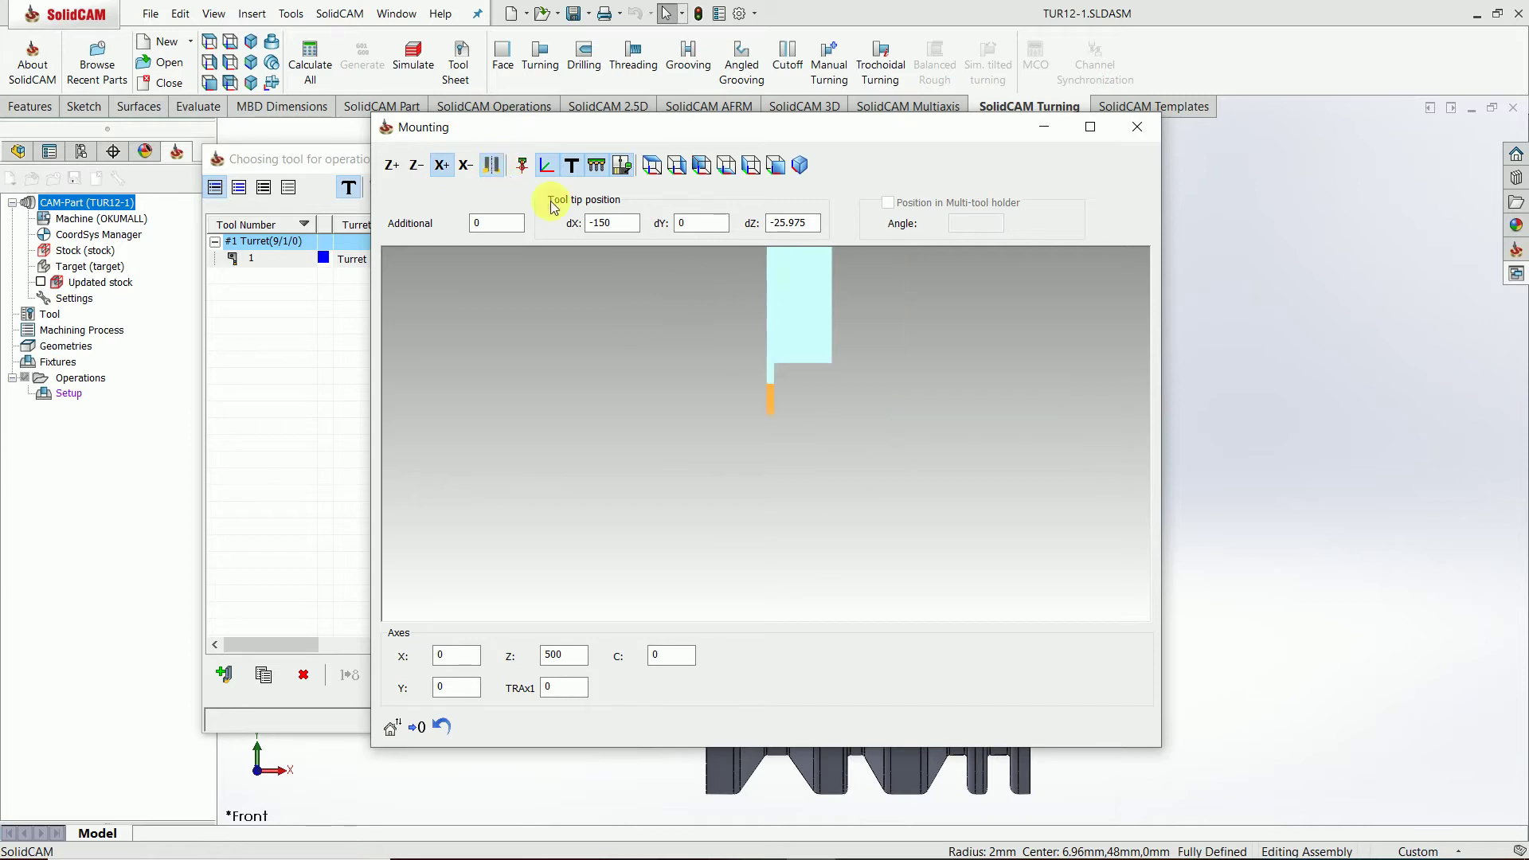
{"action": "left_click", "coordinate": [1137, 129]}
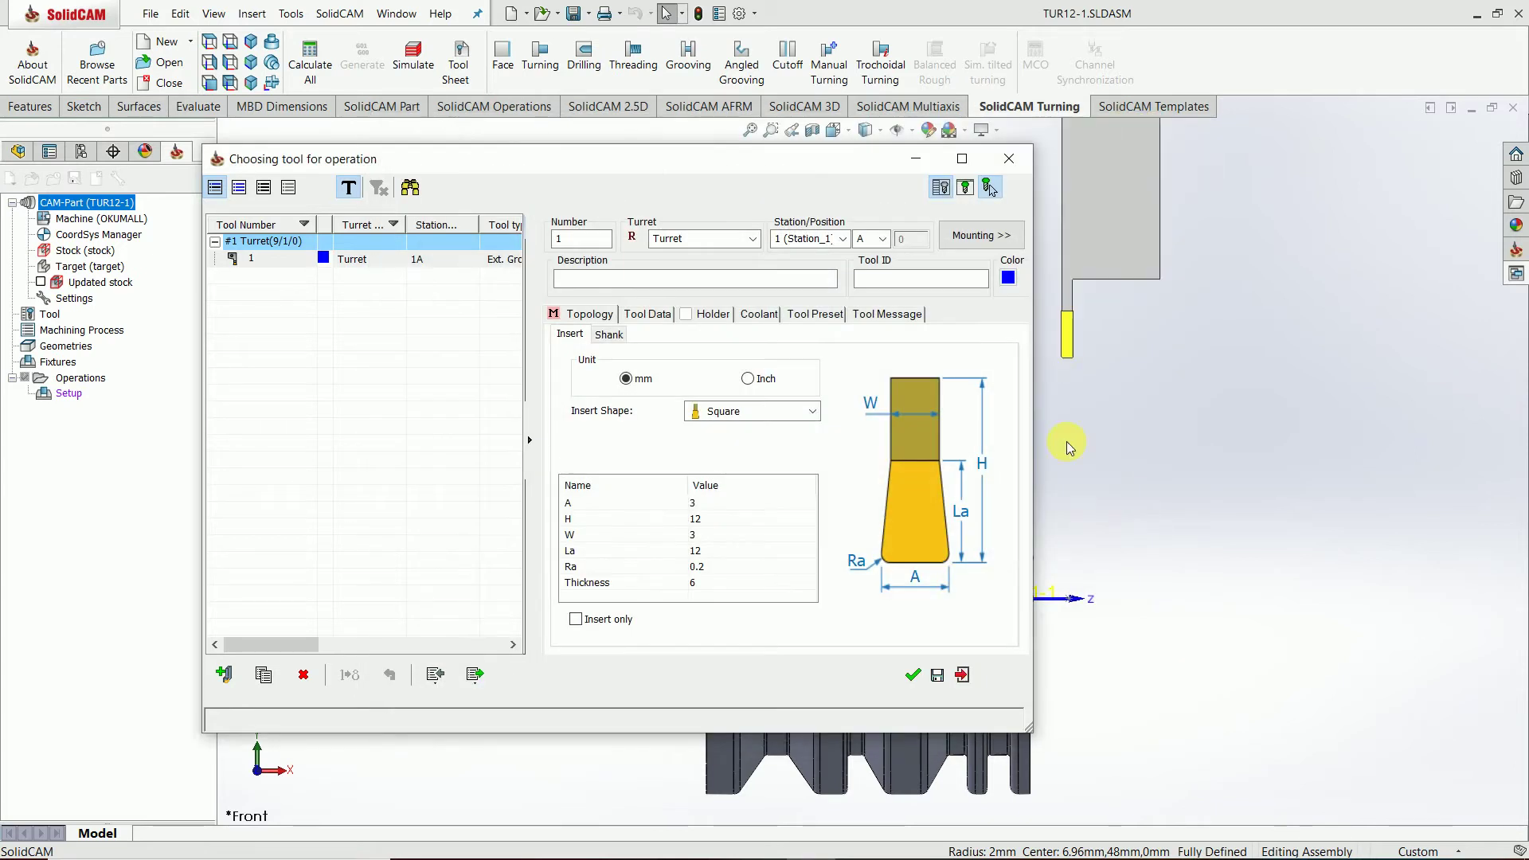
{"action": "left_click", "coordinate": [913, 676]}
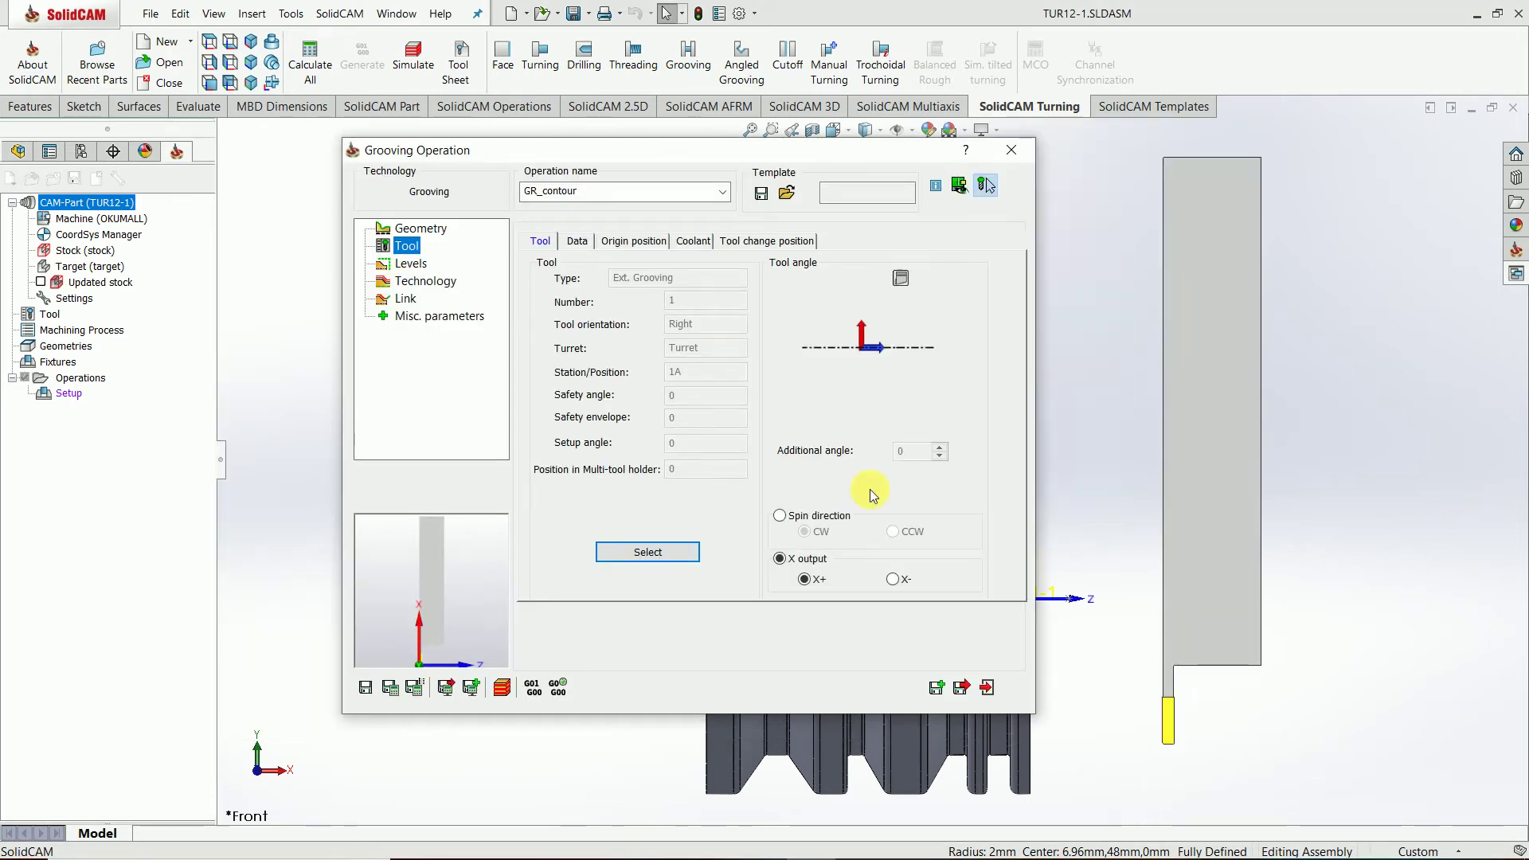
- Switch the spin rate to cutting speed V (m/min) and set it to 150
{"action": "left_click", "coordinate": [578, 241]}
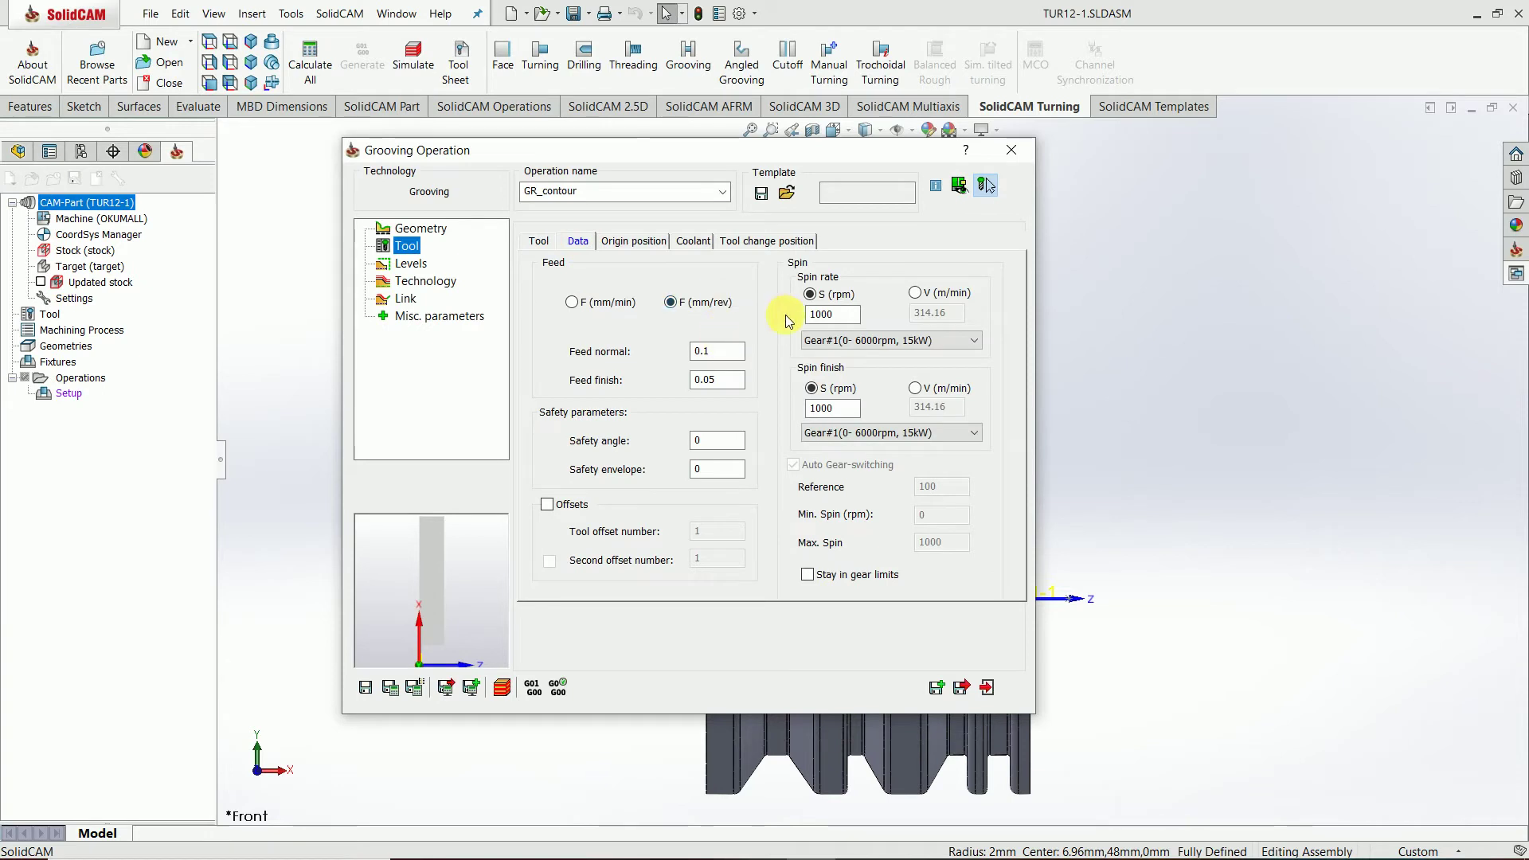
{"action": "double_click", "coordinate": [832, 315]}
{"action": "left_click", "coordinate": [914, 293]}
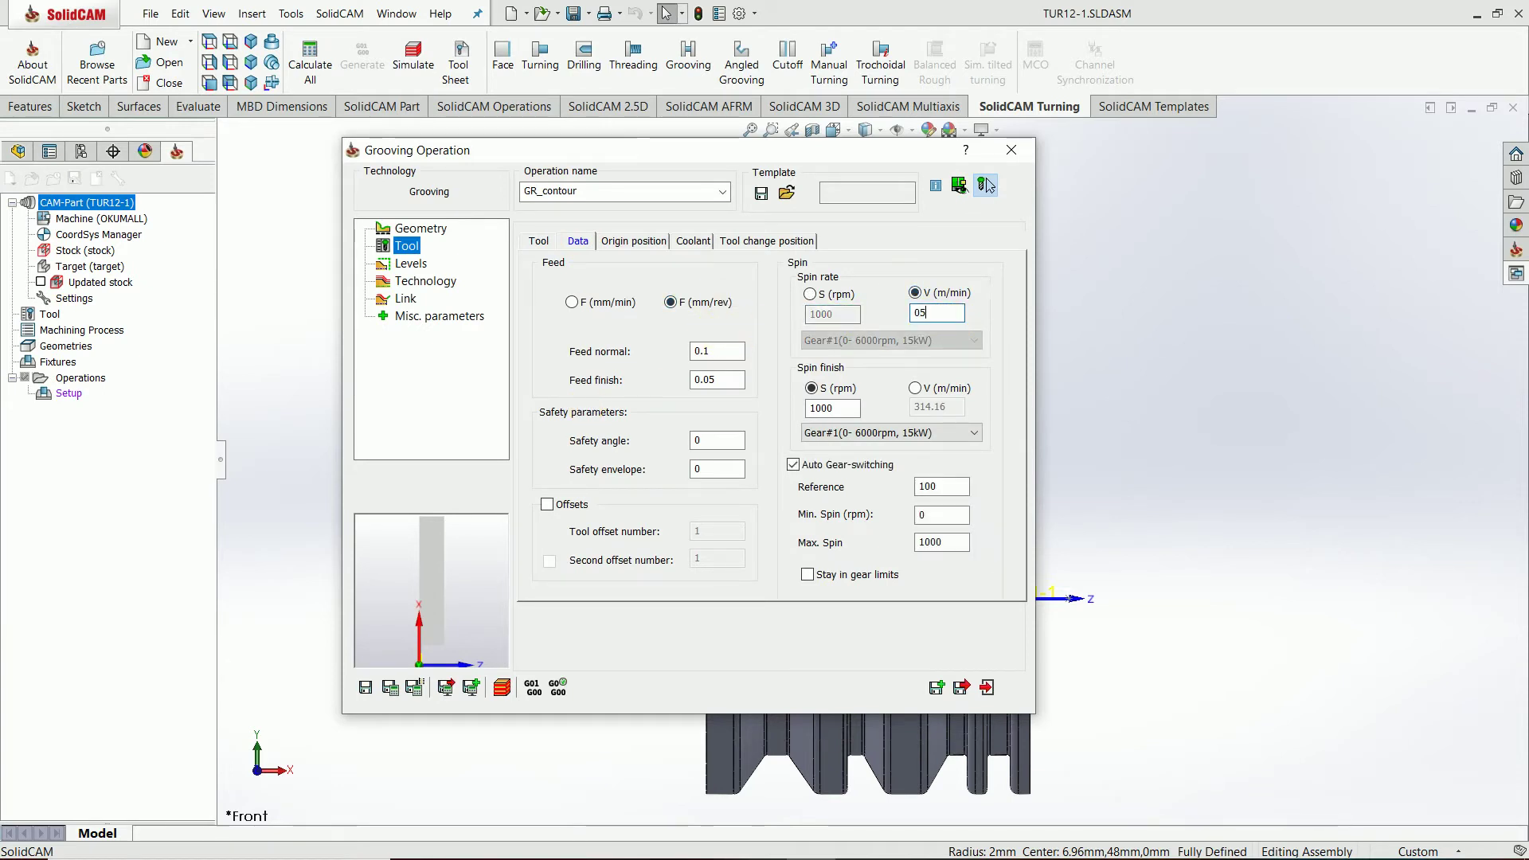
{"action": "key", "text": "BackSpace"}
{"action": "key", "text": "BackSpace"}
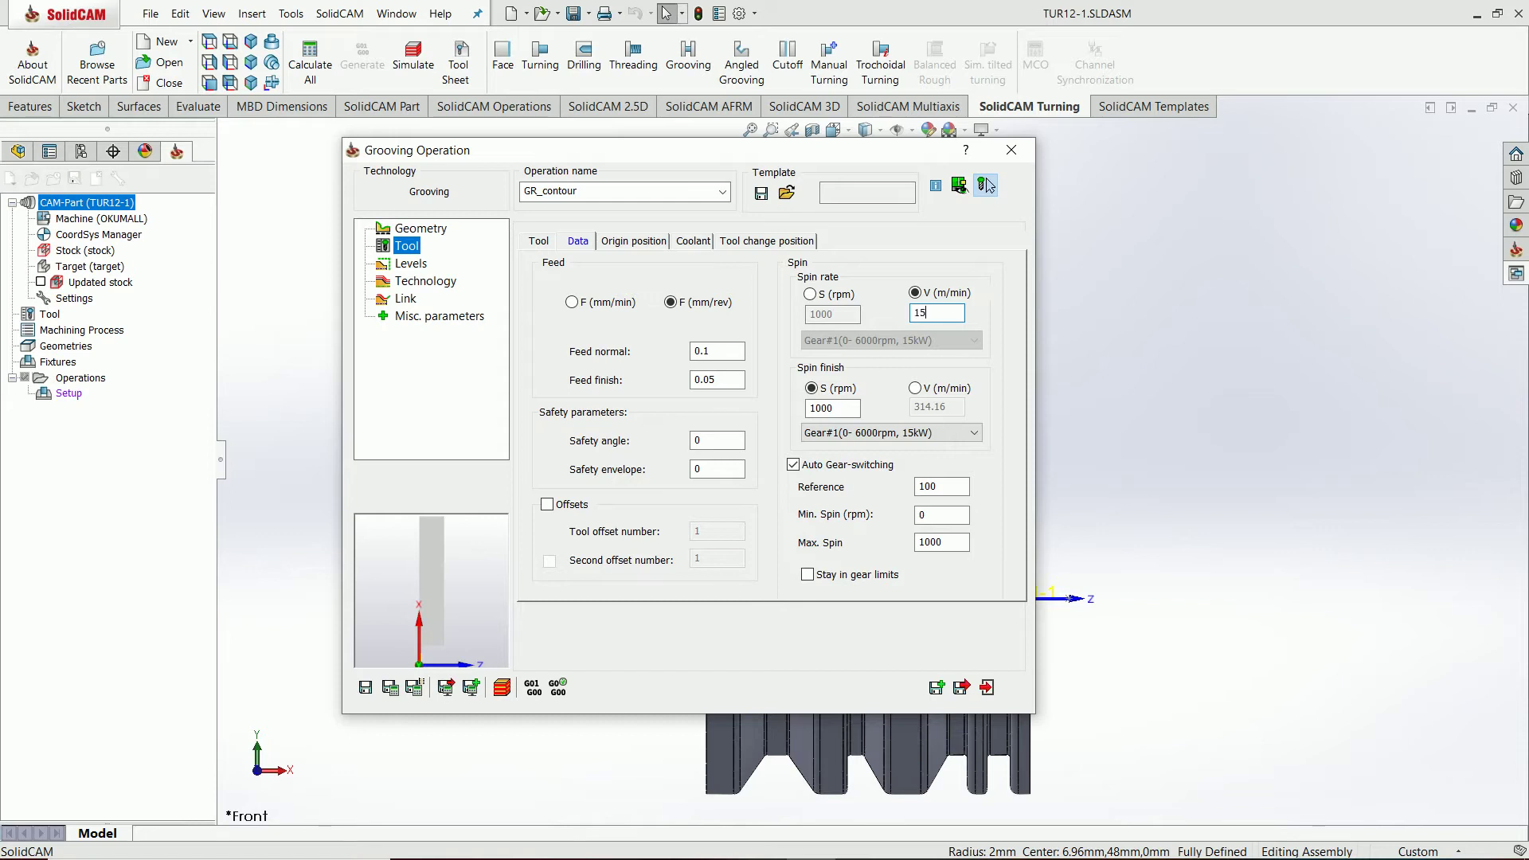
- Set the feed normal to 0.05 and feed finish to 0.03 mm/rev, and the spin finish to V 180 m/min
{"action": "double_click", "coordinate": [704, 351]}
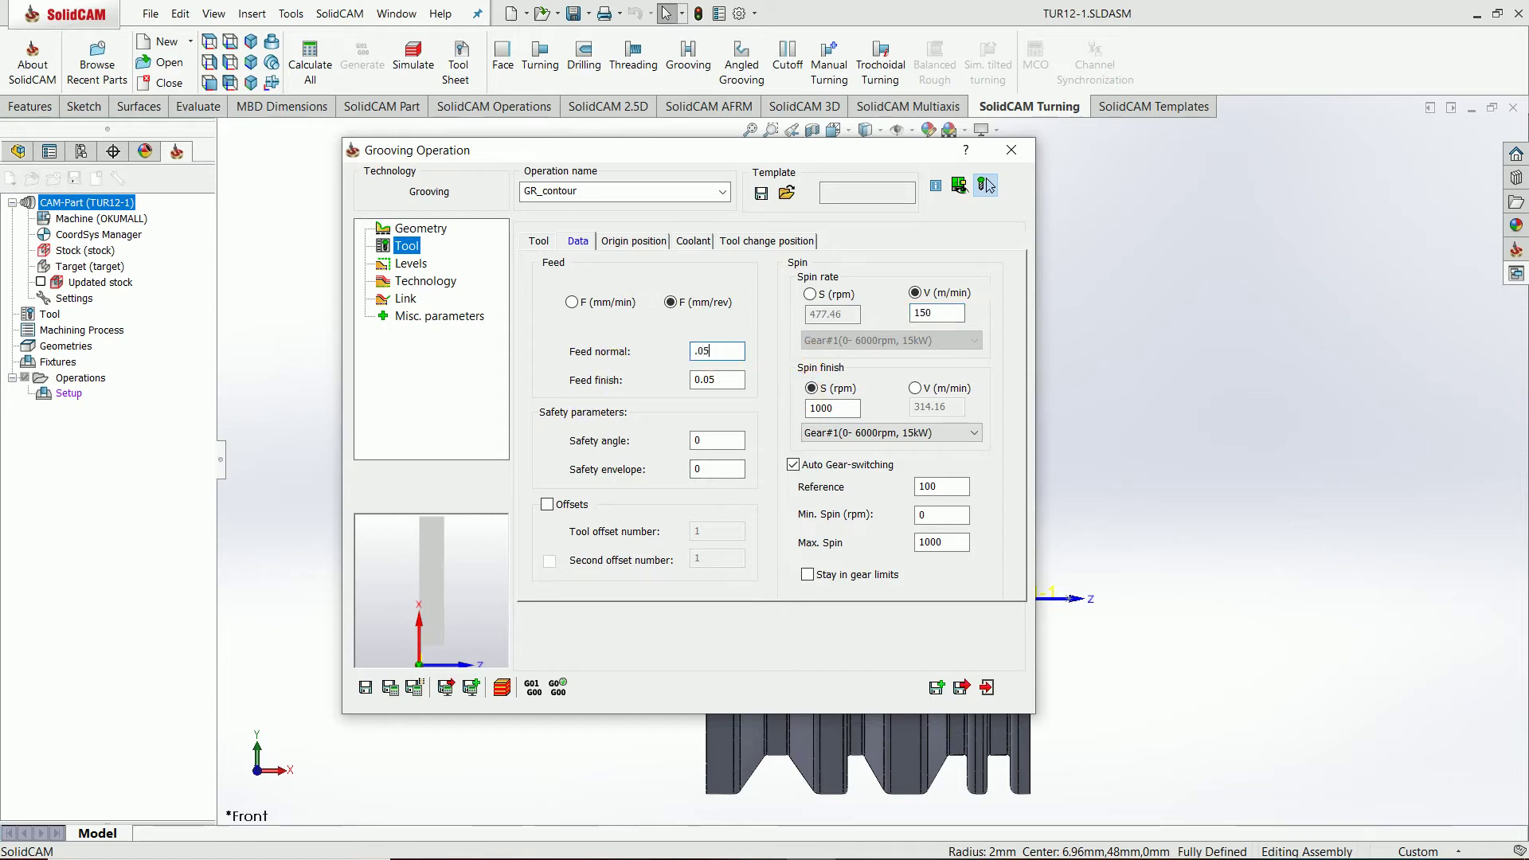
{"action": "double_click", "coordinate": [717, 381]}
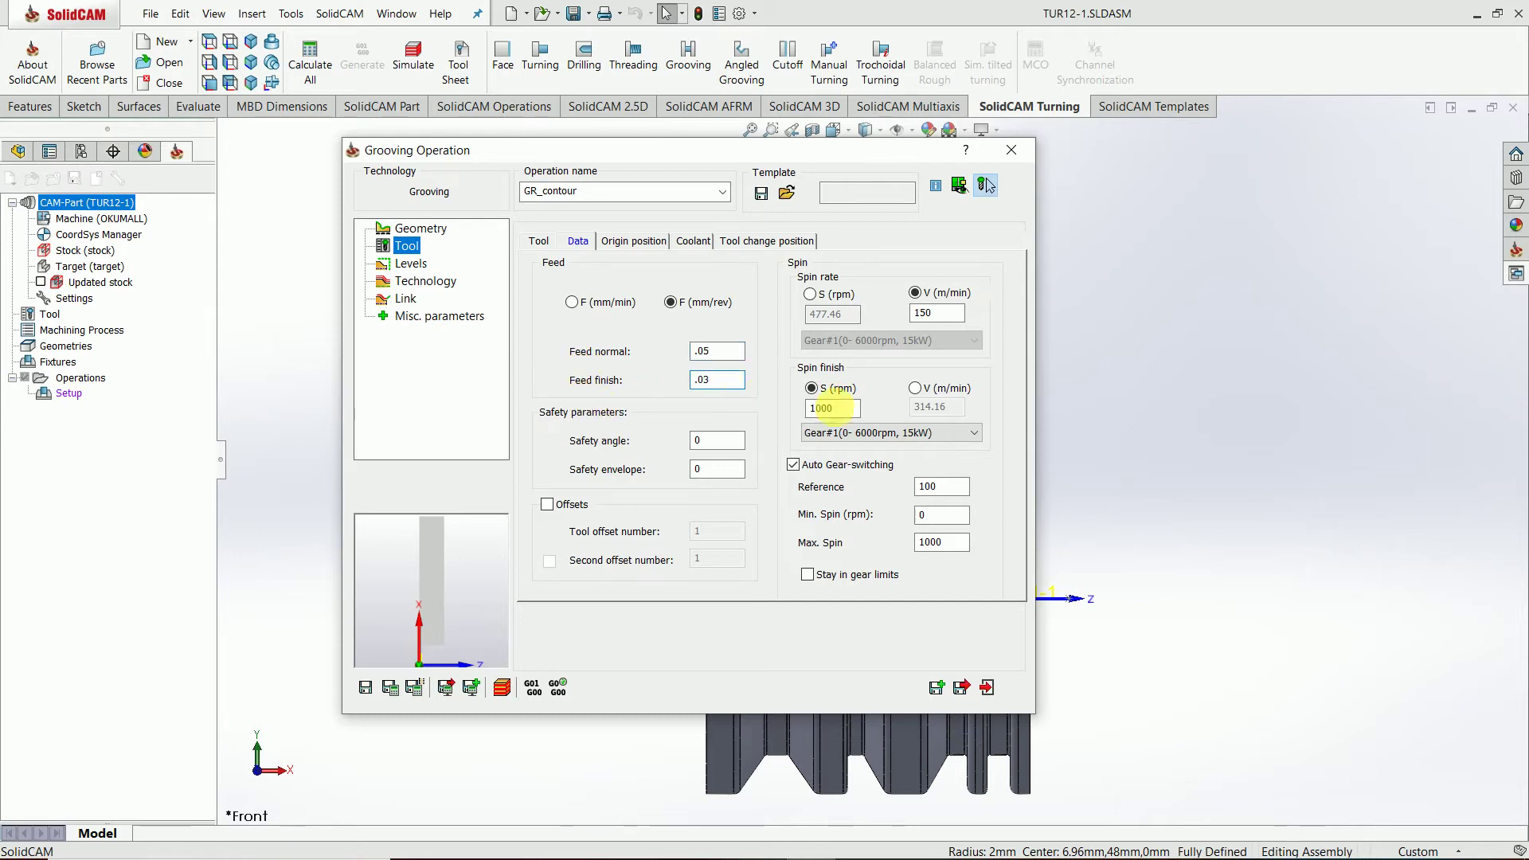
{"action": "left_click", "coordinate": [915, 389]}
{"action": "double_click", "coordinate": [936, 407]}
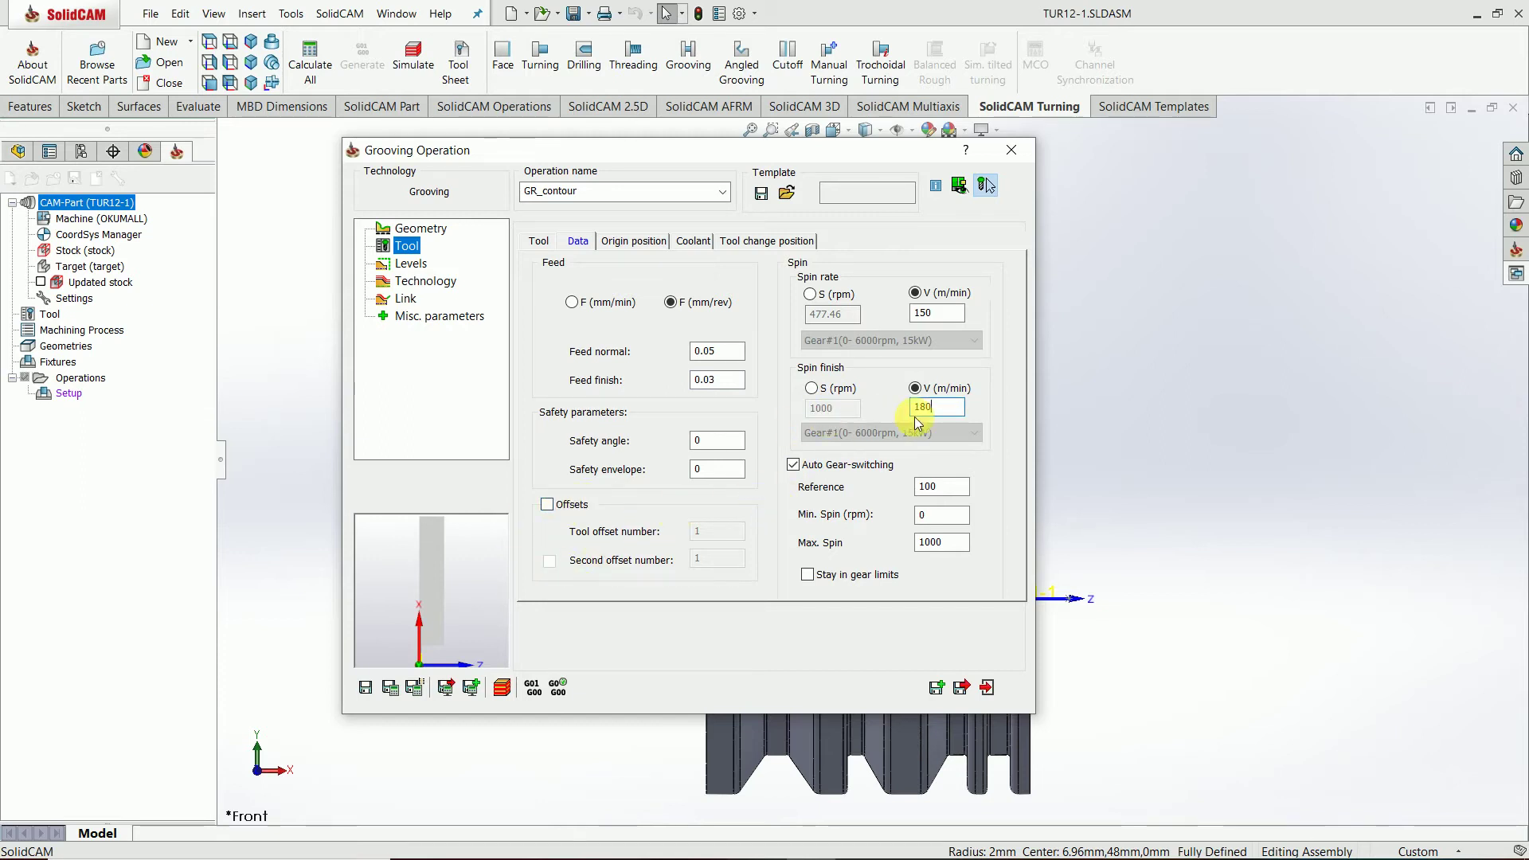
- Enable the Offsets option in the tool data and select the tool offset number
{"action": "left_click", "coordinate": [700, 440]}
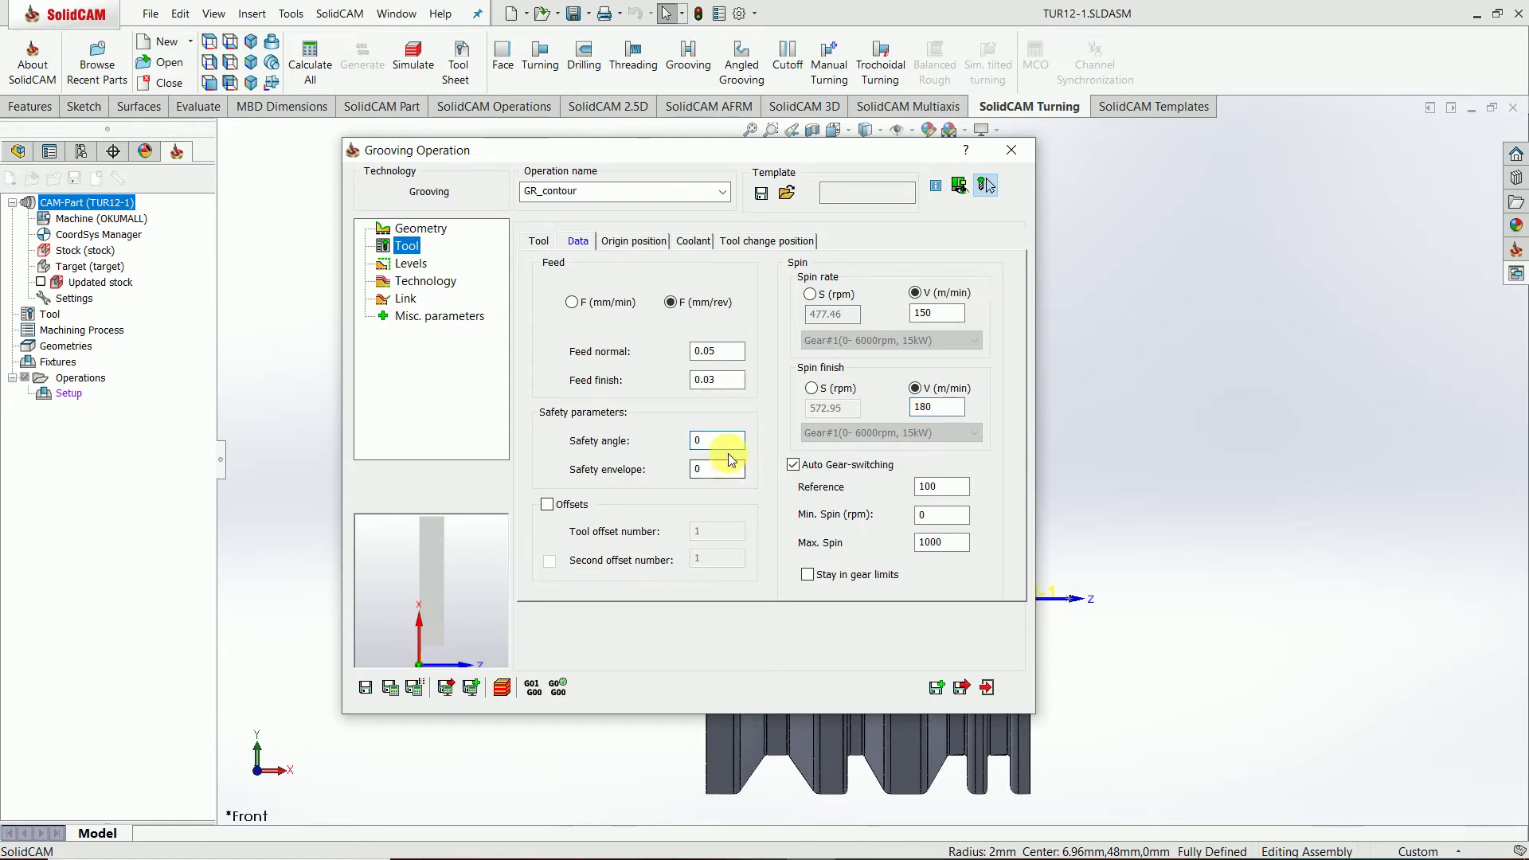
{"action": "left_click", "coordinate": [547, 505]}
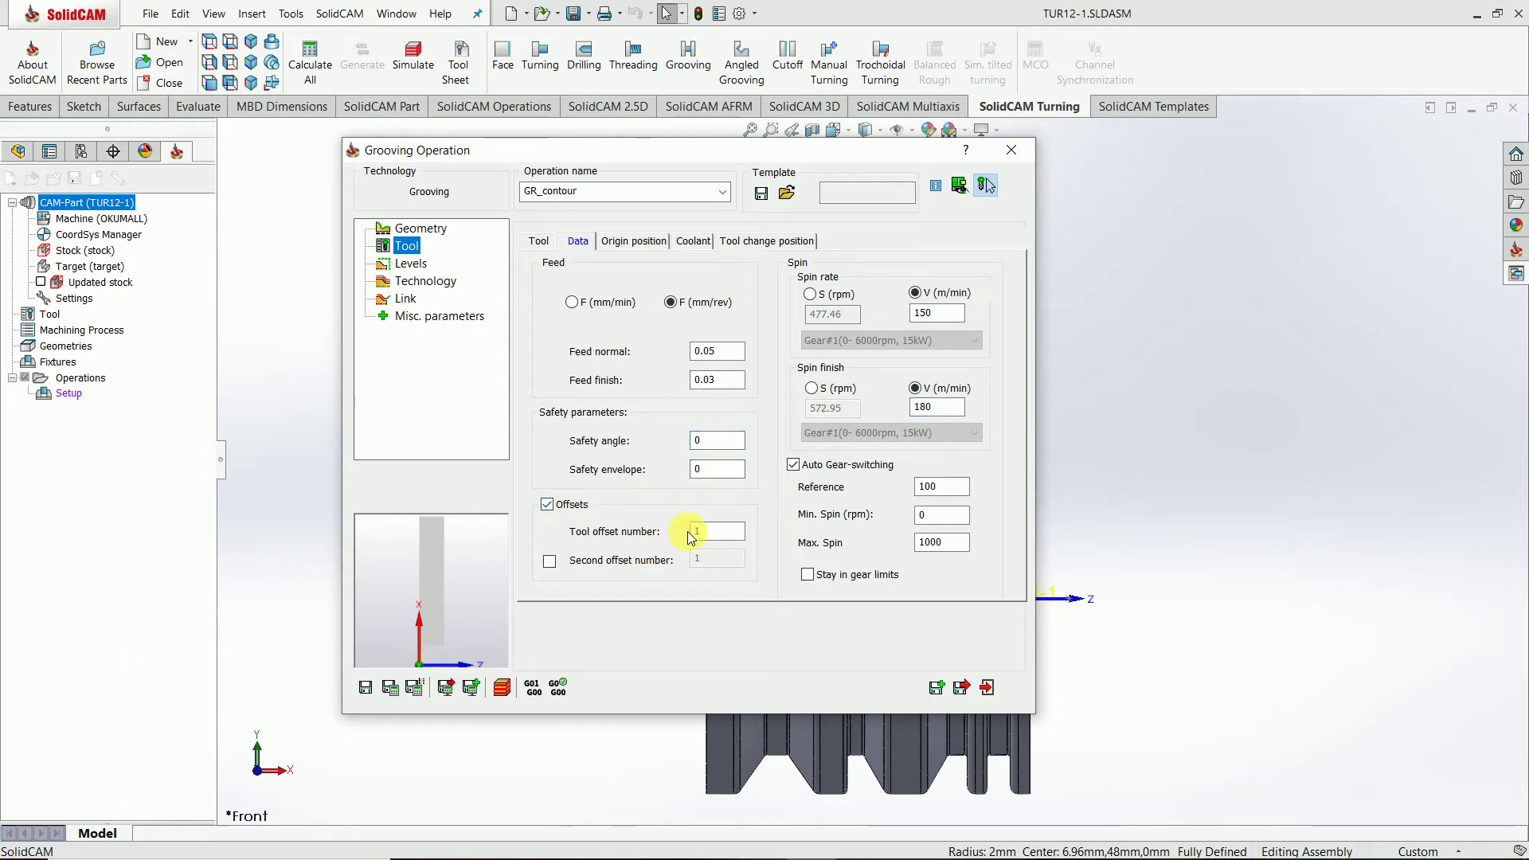
{"action": "double_click", "coordinate": [715, 535]}
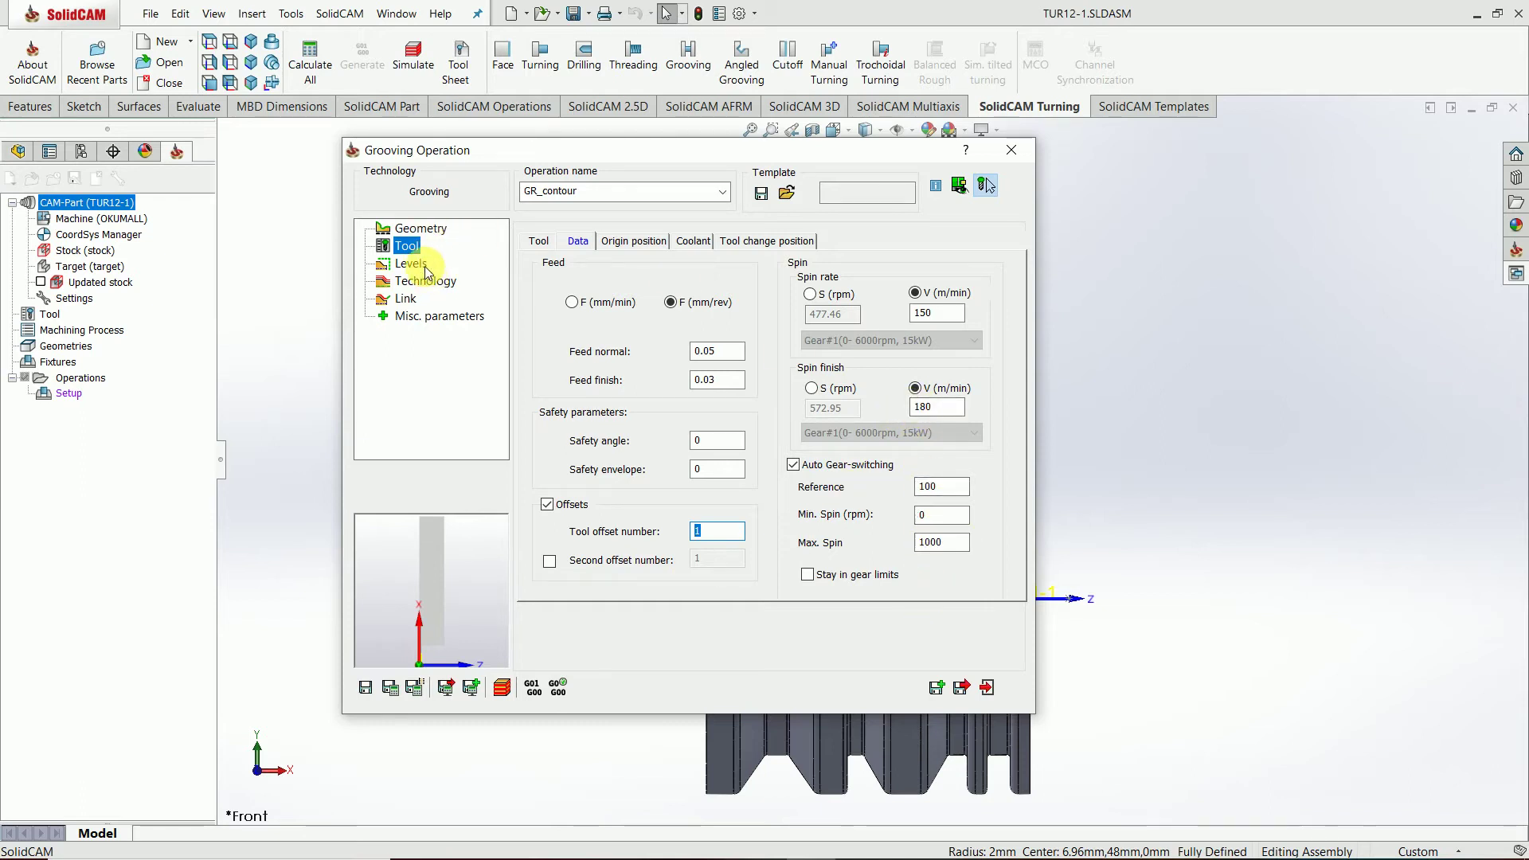
- Examine where origin position 3 lies on the grooving insert in the tool preview
{"action": "left_click", "coordinate": [647, 243]}
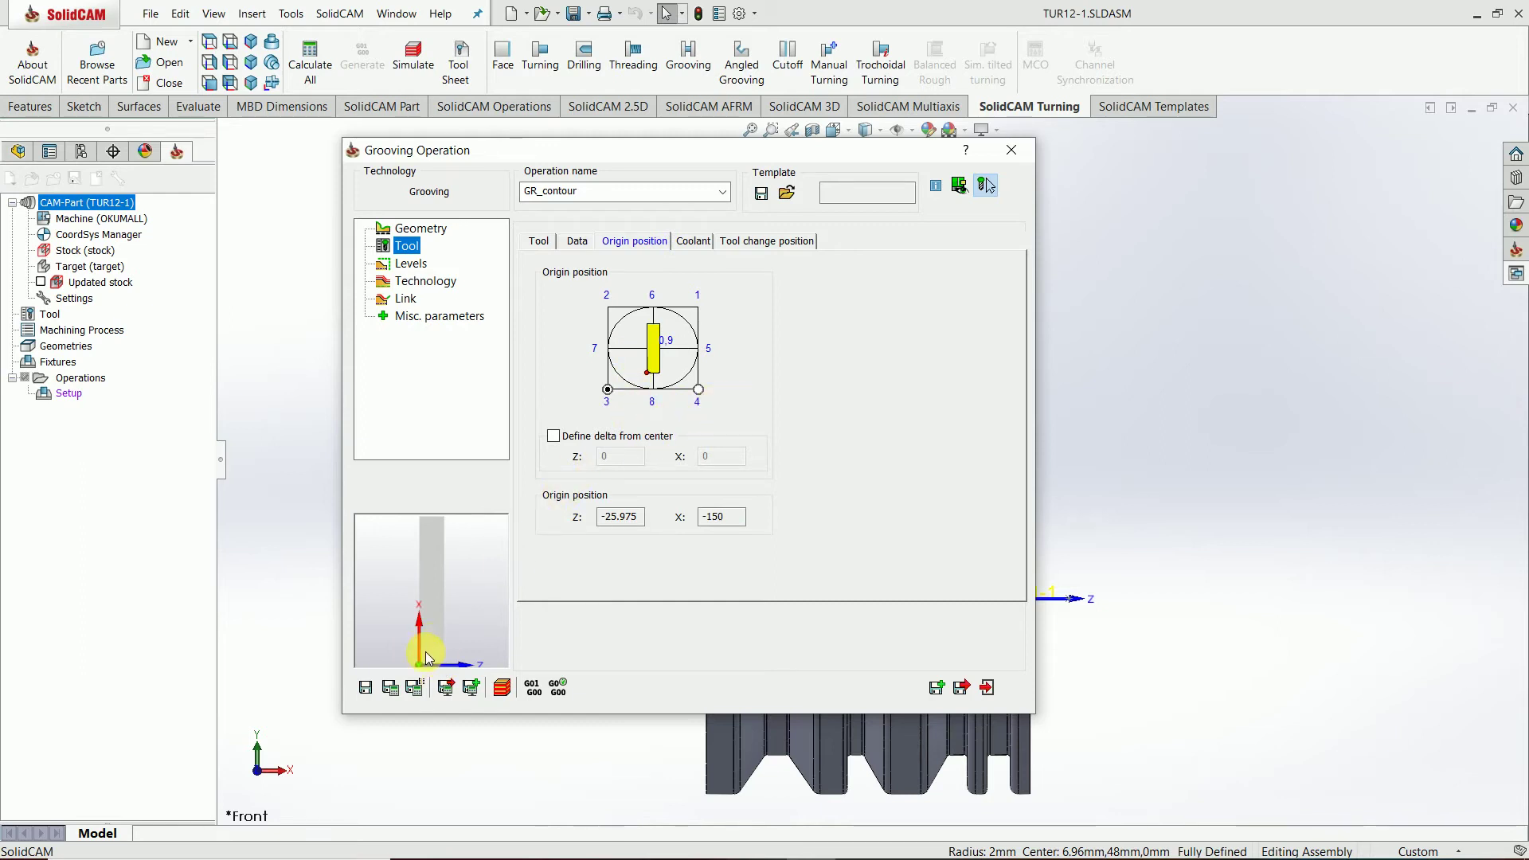
{"action": "scroll", "coordinate": [426, 653], "scroll_direction": "up", "scroll_amount": 3}
{"action": "left_click_drag", "start_coordinate": [470, 639], "coordinate": [413, 623]}
{"action": "left_click", "coordinate": [608, 390]}
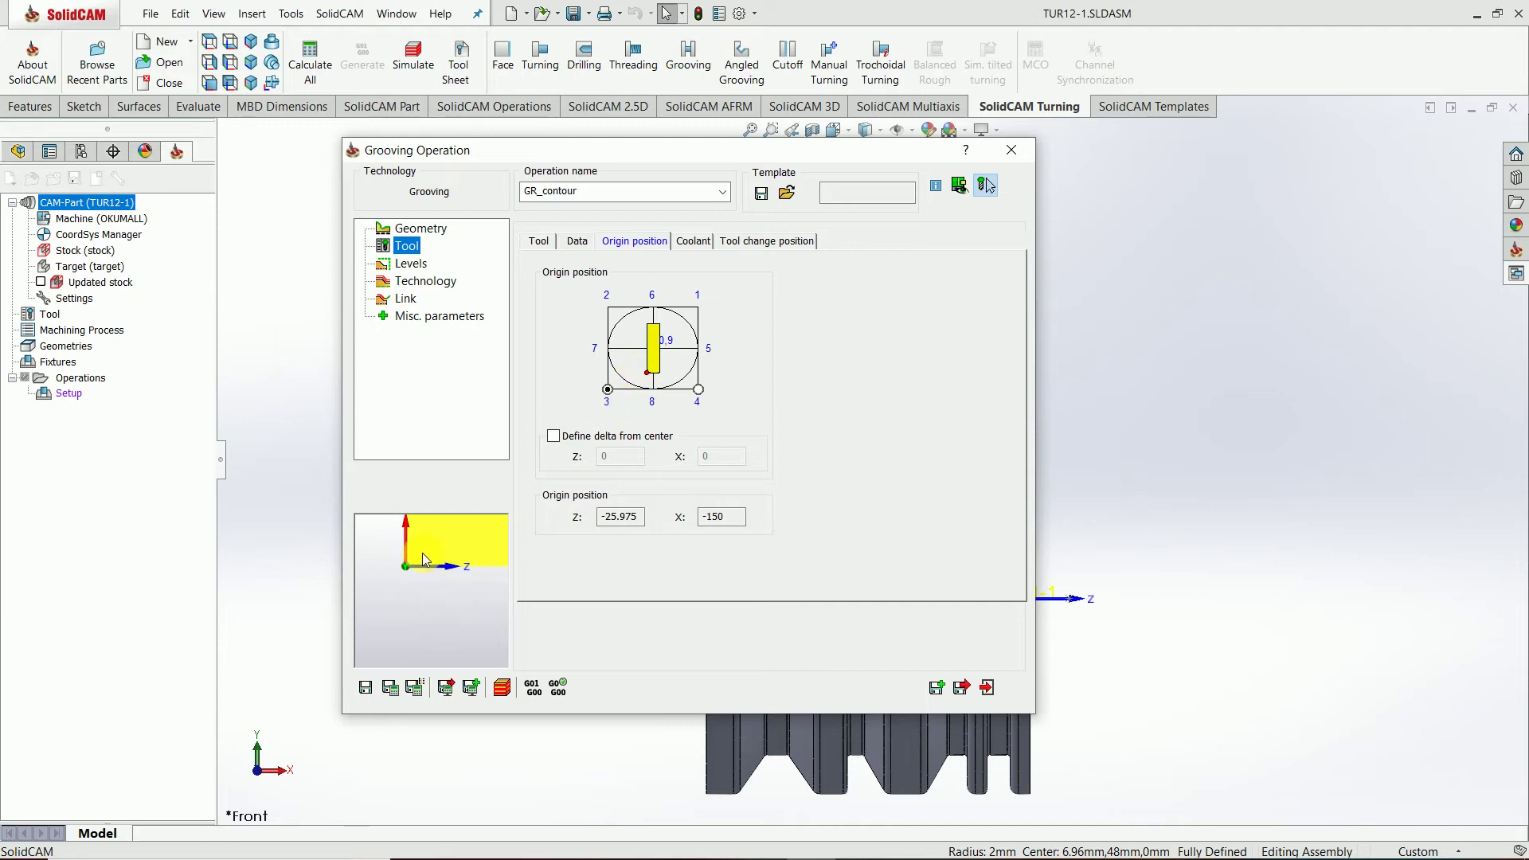
{"action": "left_click_drag", "start_coordinate": [418, 553], "coordinate": [423, 571]}
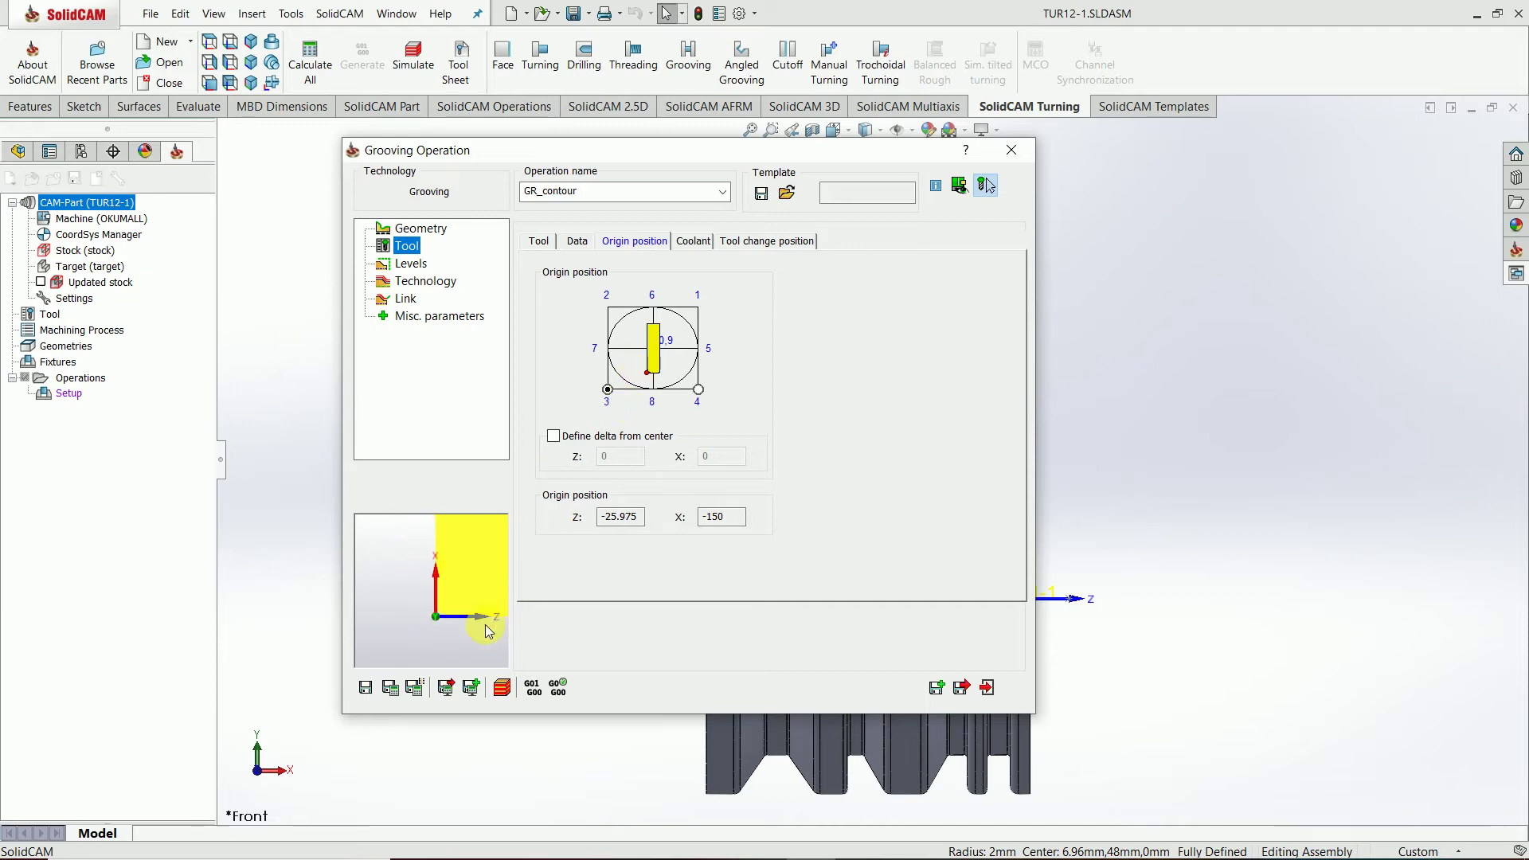
{"action": "left_click_drag", "start_coordinate": [485, 624], "coordinate": [448, 588]}
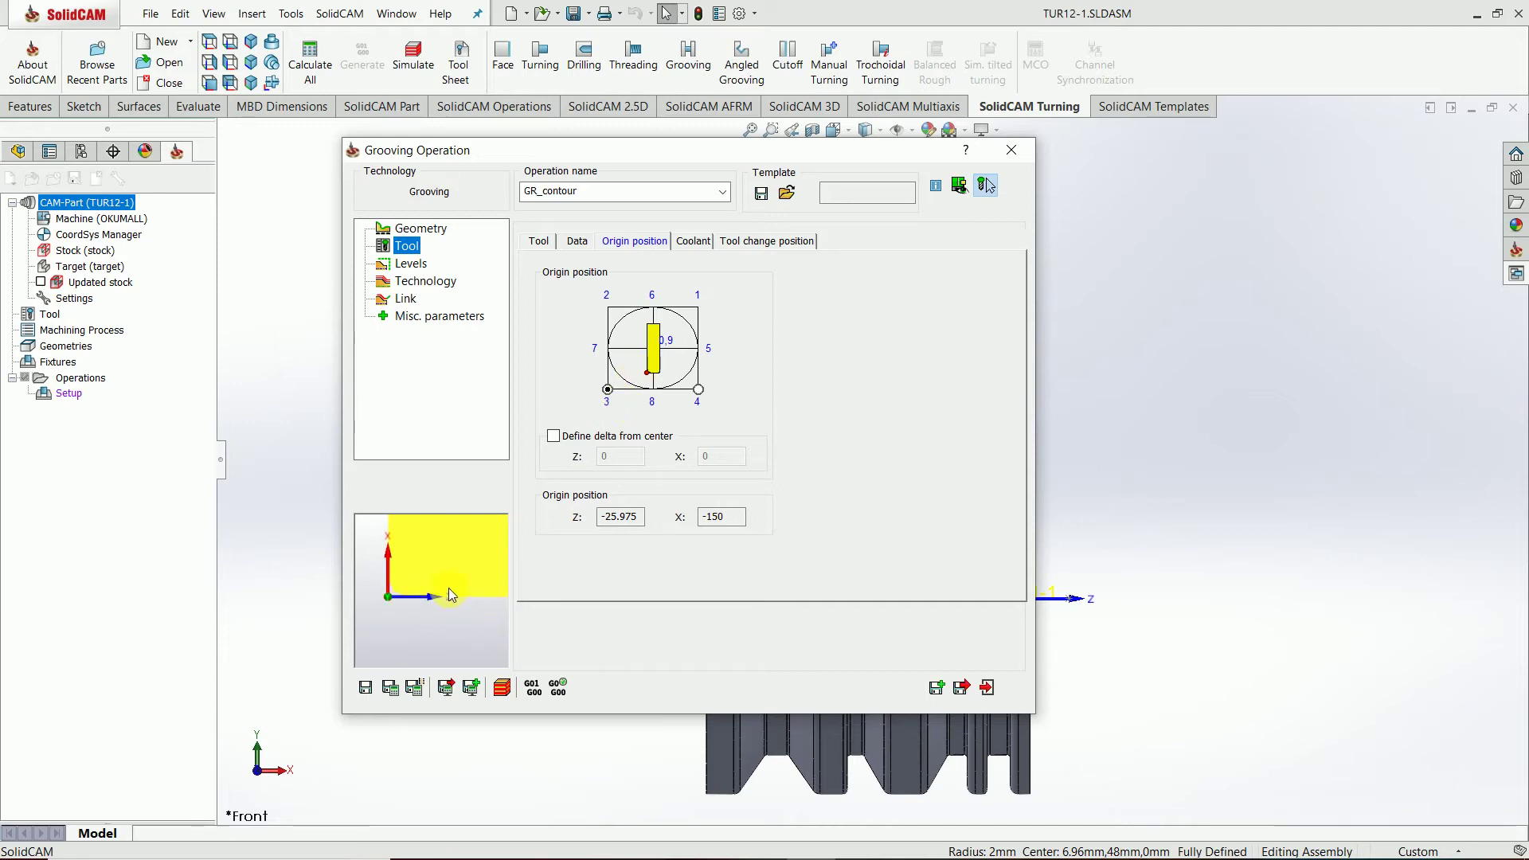
- Try origin position 4, inspect it on the insert preview, and switch the origin back to position 3
{"action": "left_click", "coordinate": [704, 393]}
{"action": "left_click_drag", "start_coordinate": [409, 635], "coordinate": [436, 606]}
{"action": "scroll", "coordinate": [437, 607], "scroll_direction": "up", "scroll_amount": 5}
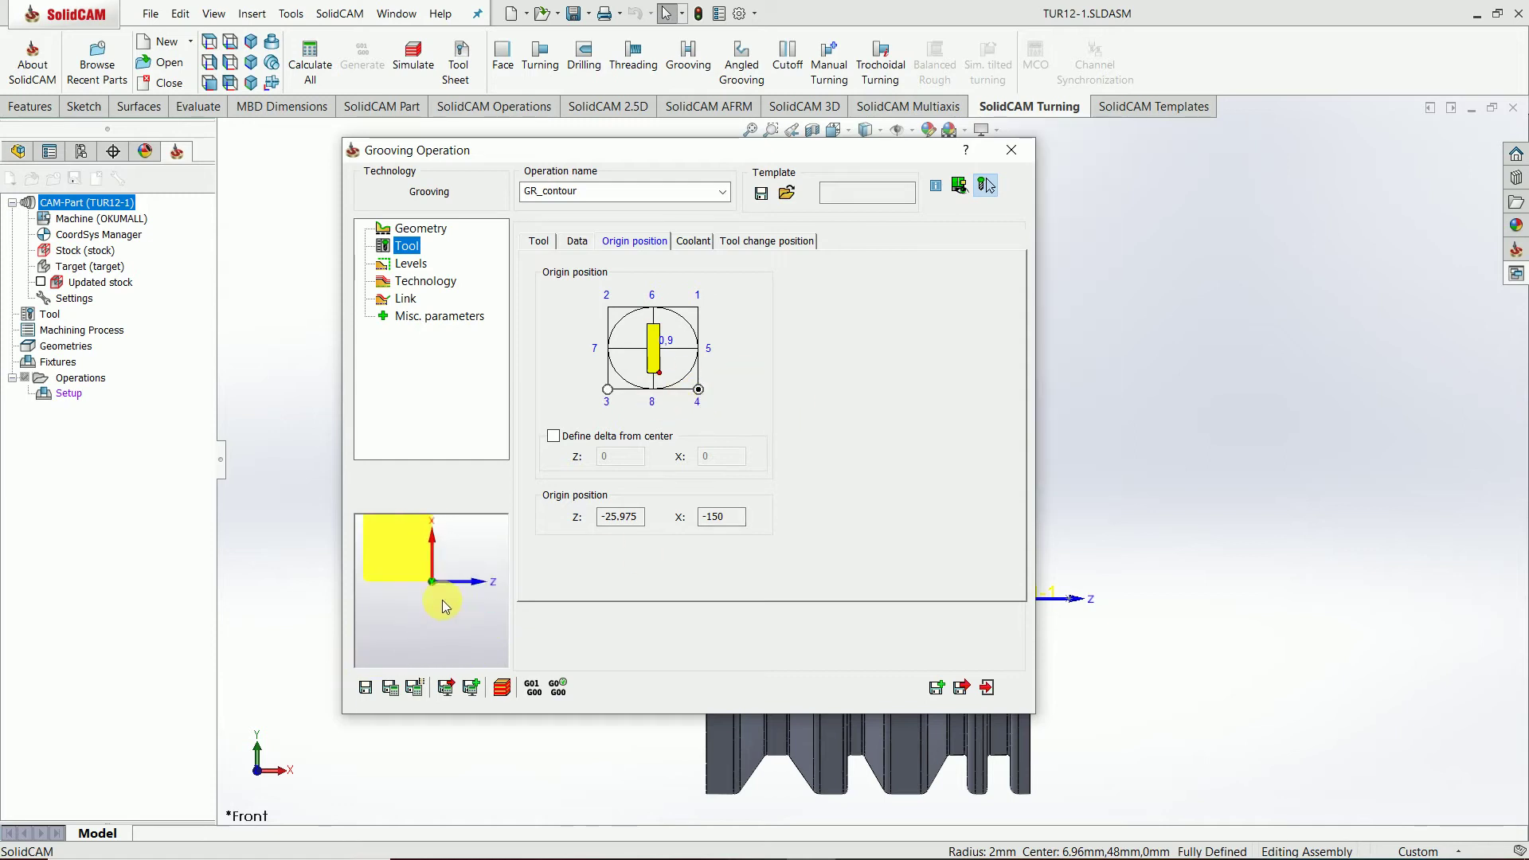
{"action": "scroll", "coordinate": [438, 589], "scroll_direction": "down", "scroll_amount": 4}
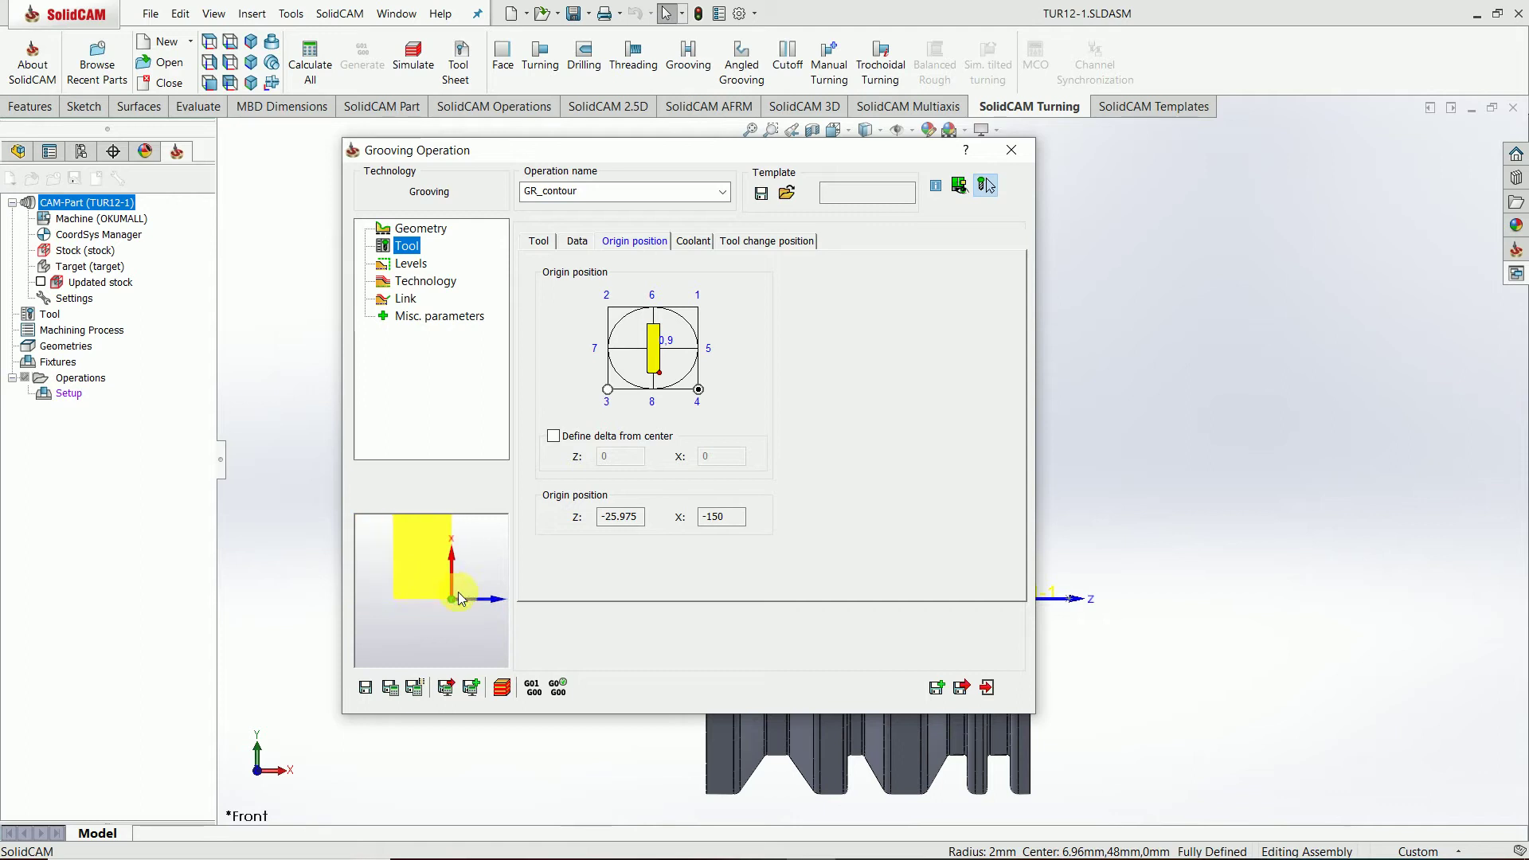
{"action": "scroll", "coordinate": [432, 579], "scroll_direction": "up", "scroll_amount": 1}
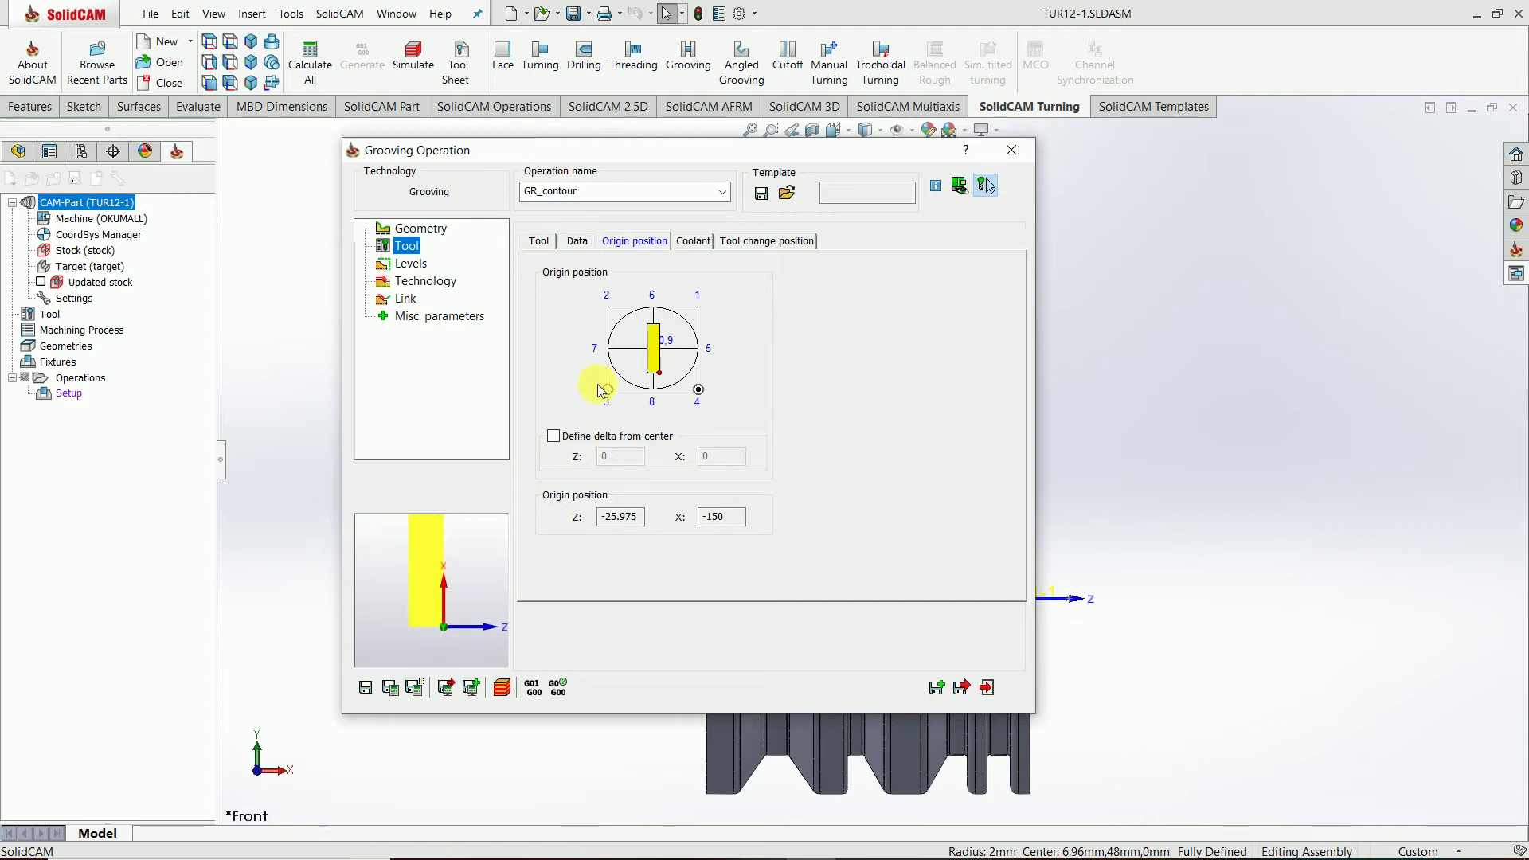
{"action": "left_click", "coordinate": [620, 392]}
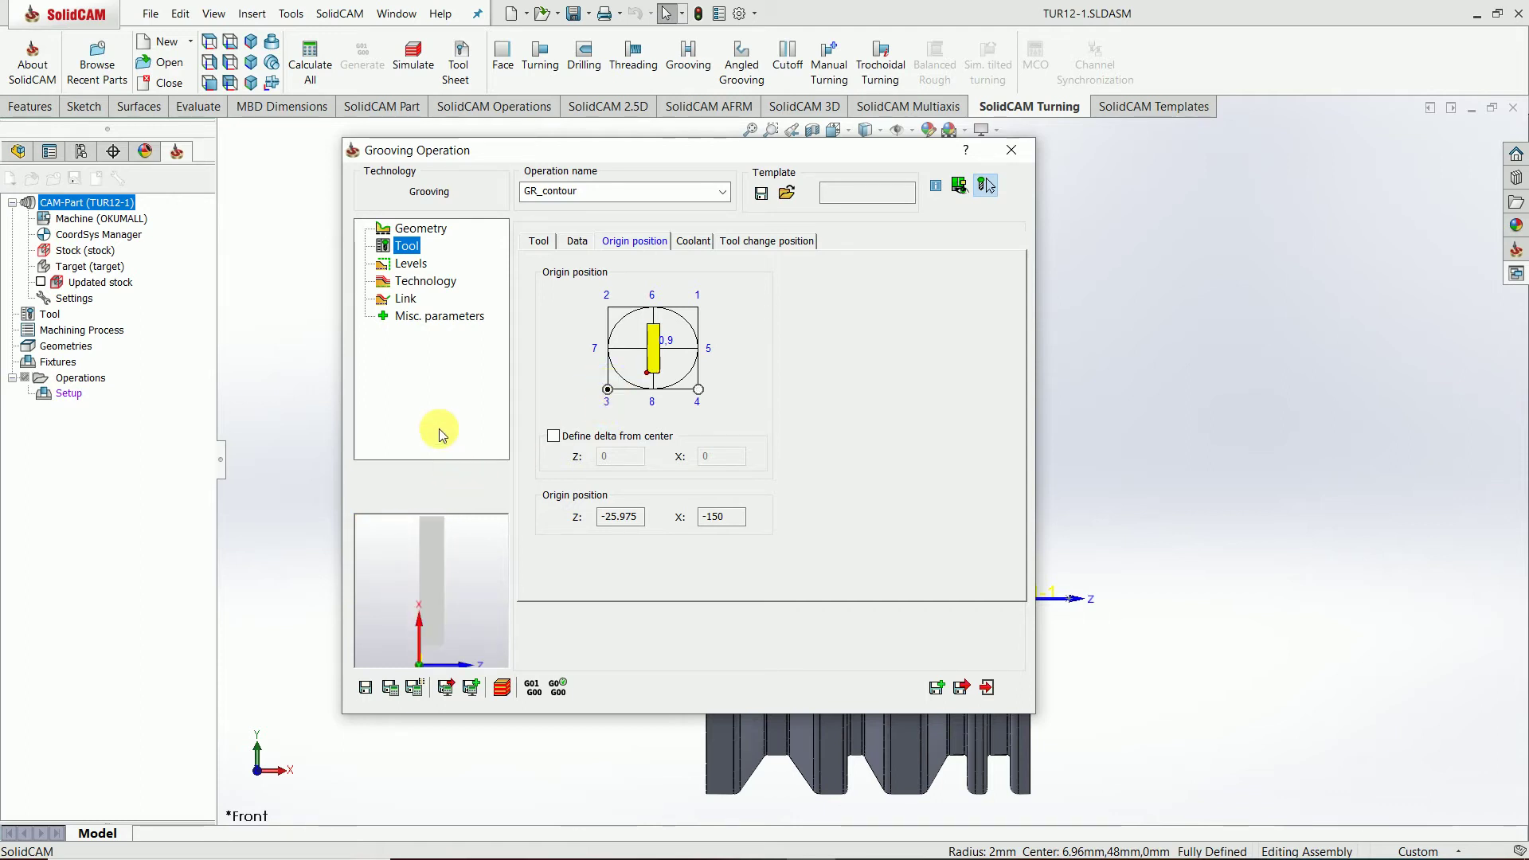
- Review the Levels safety distance and choose Rough as the work type in Technology
{"action": "left_click", "coordinate": [411, 264]}
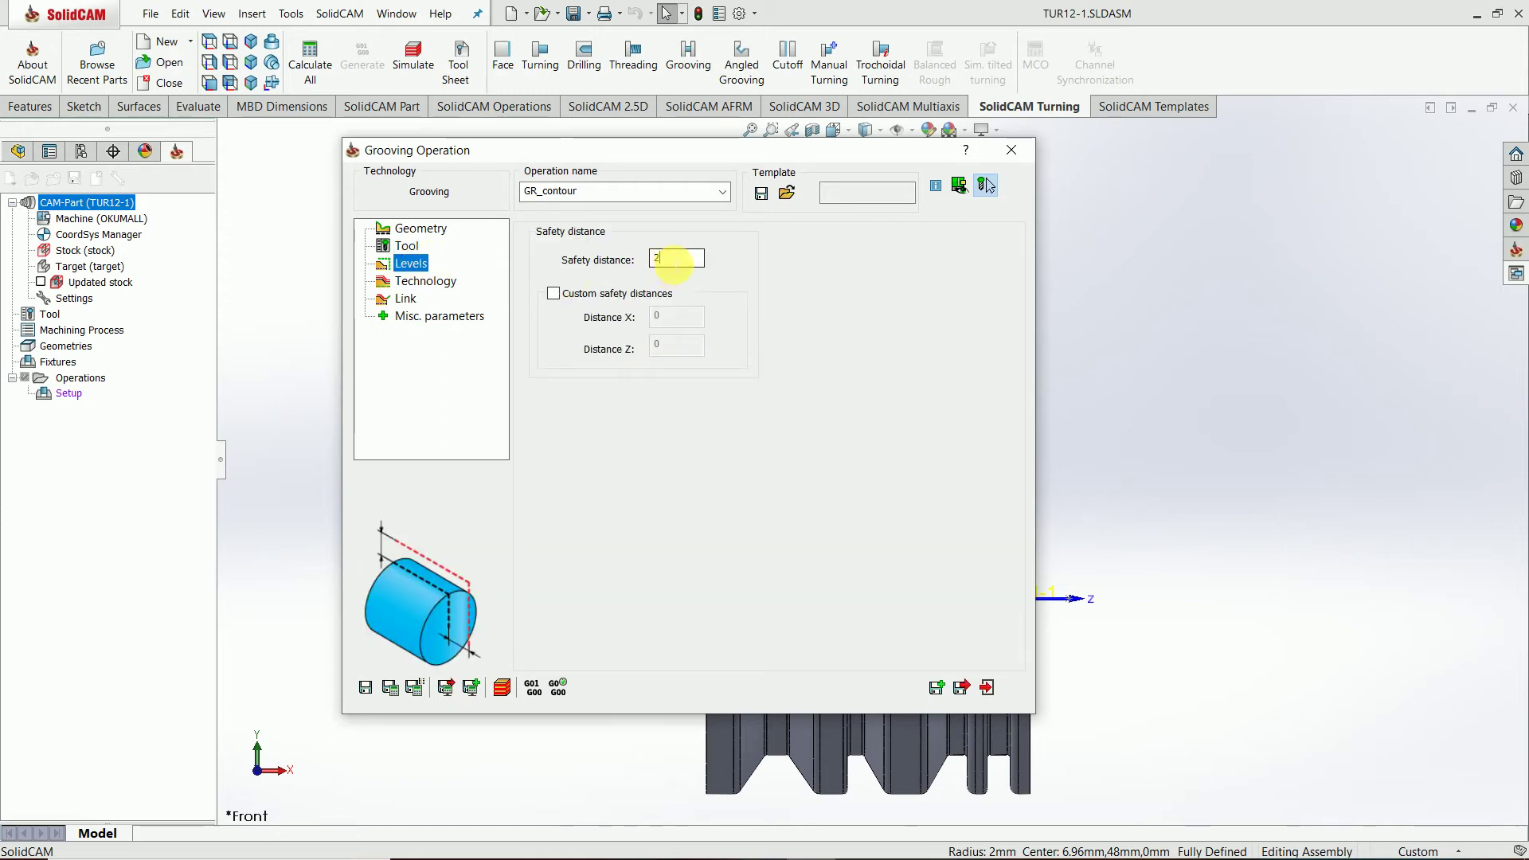
{"action": "left_click", "coordinate": [430, 281]}
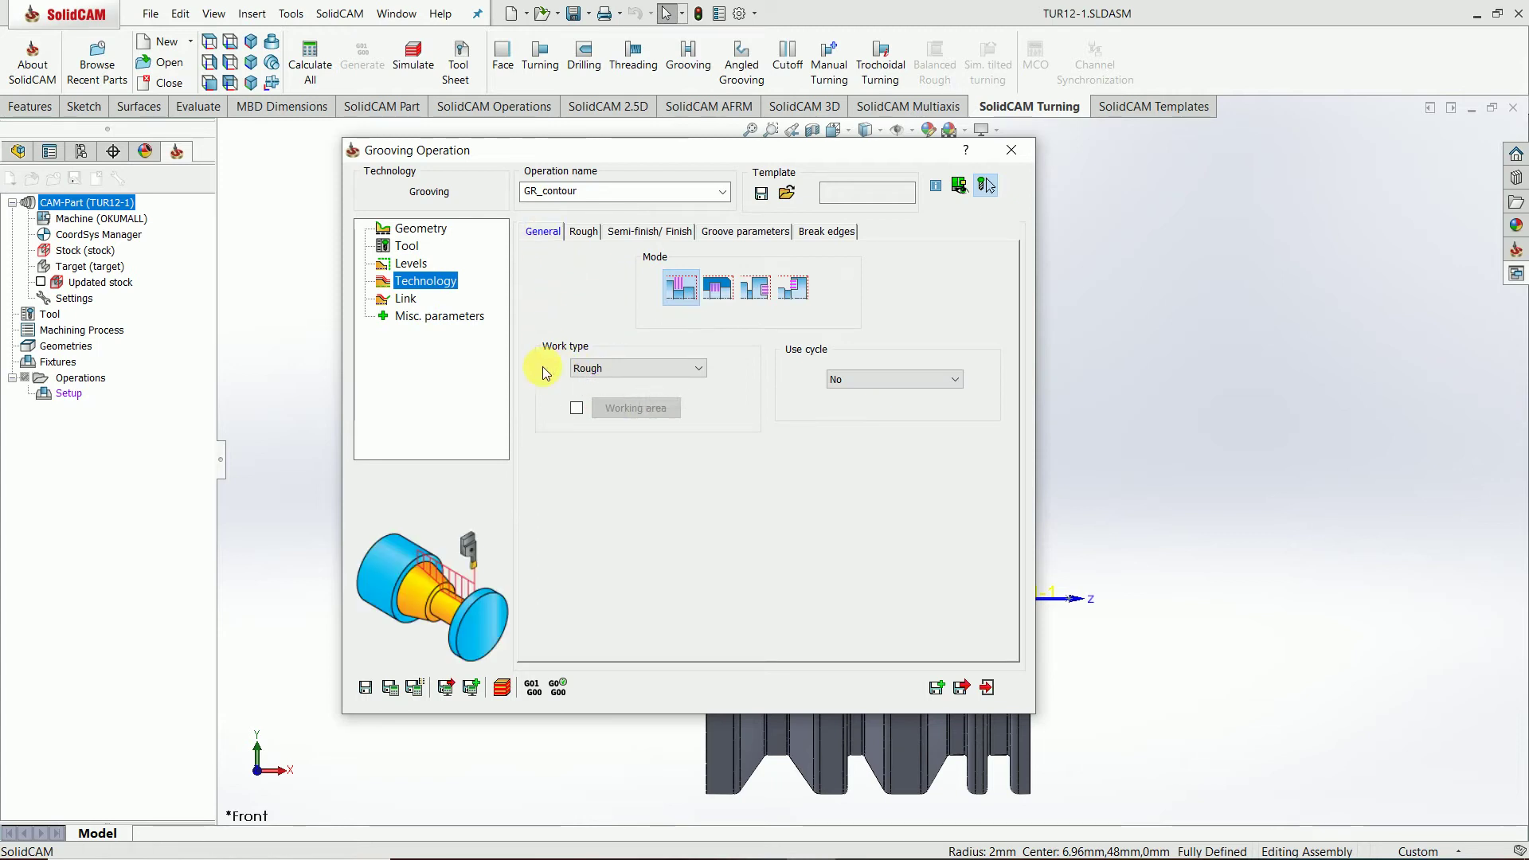
{"action": "left_click", "coordinate": [632, 368]}
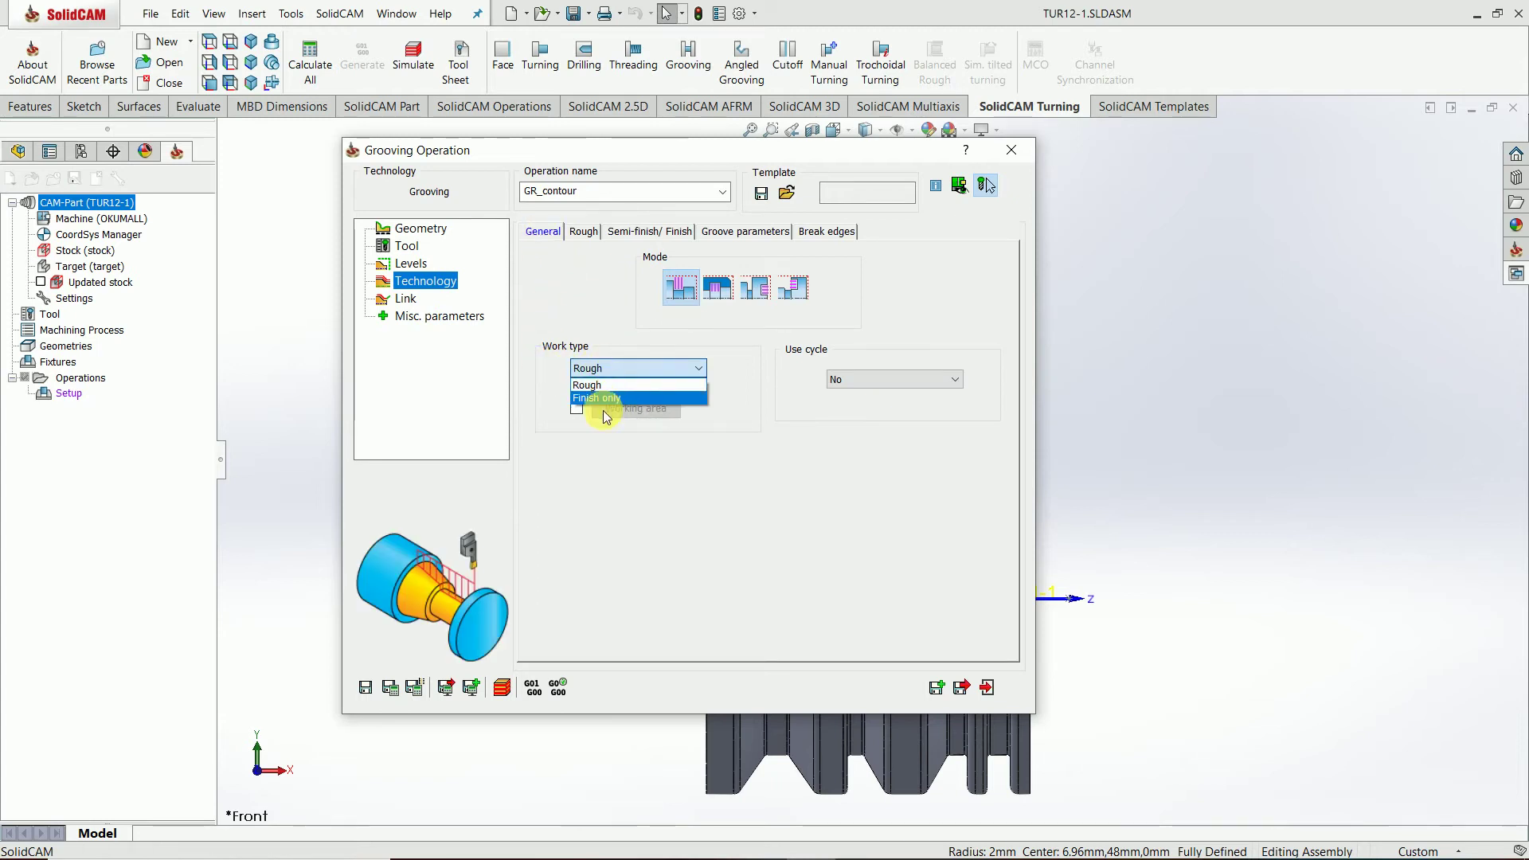
{"action": "left_click", "coordinate": [589, 385]}
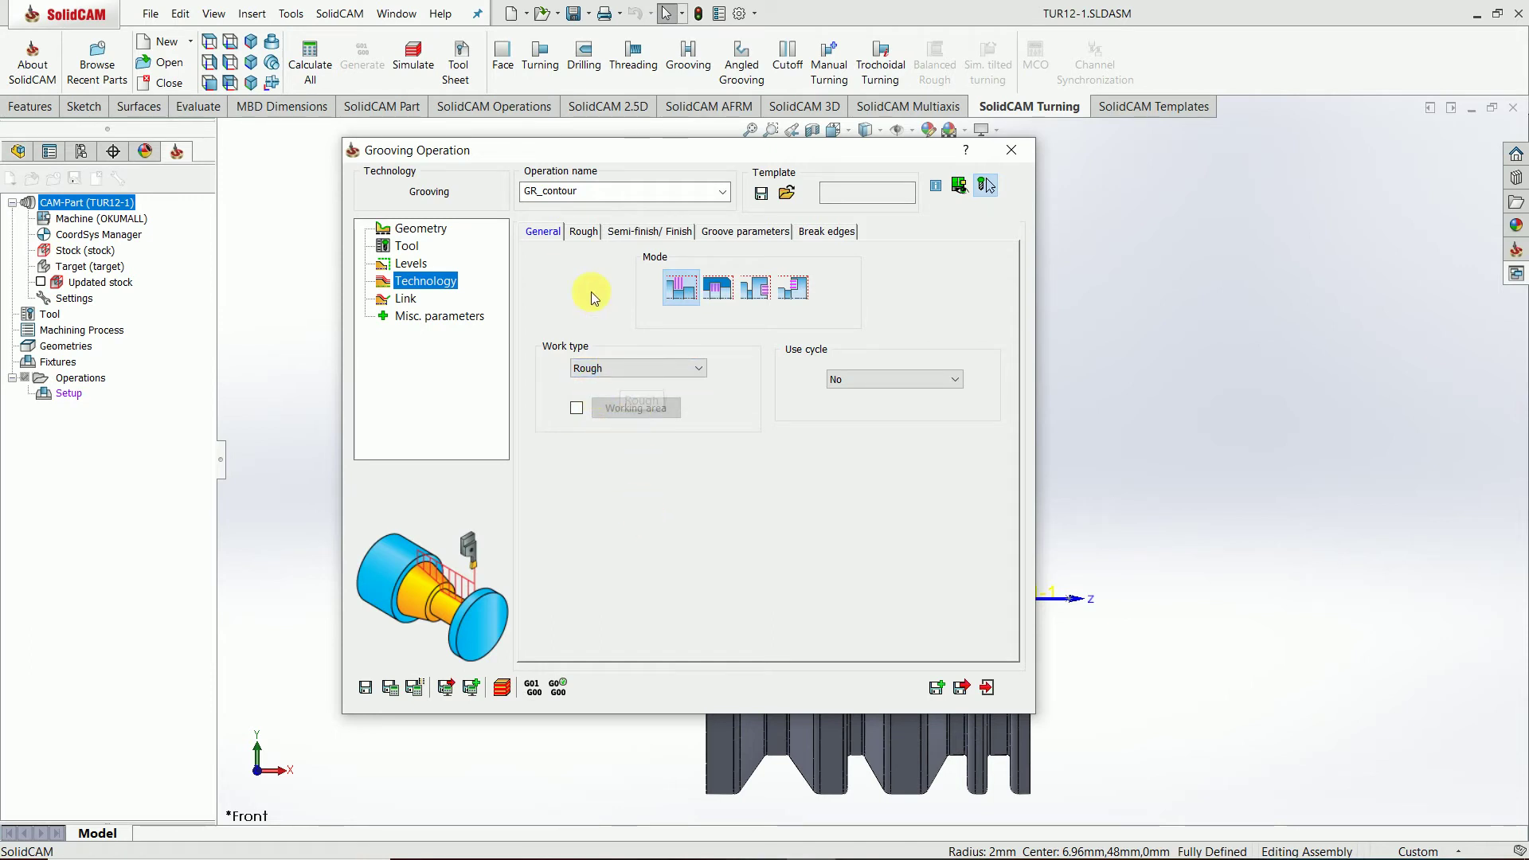
- For roughing, keep a Constant step down and set its value to 1.5 and the step over to 2.5
{"action": "left_click", "coordinate": [583, 232]}
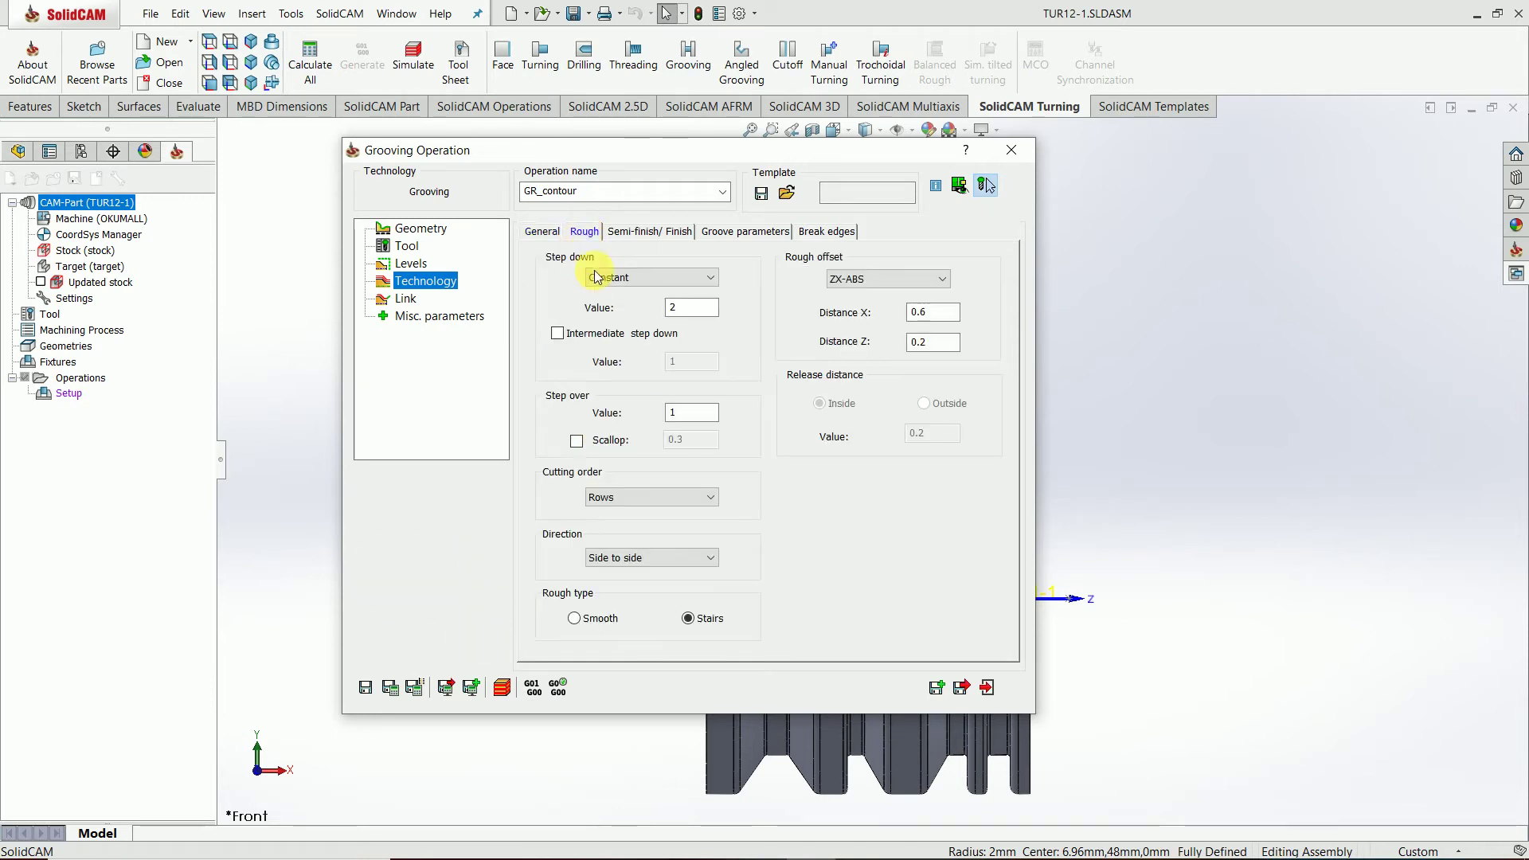
{"action": "left_click", "coordinate": [673, 278]}
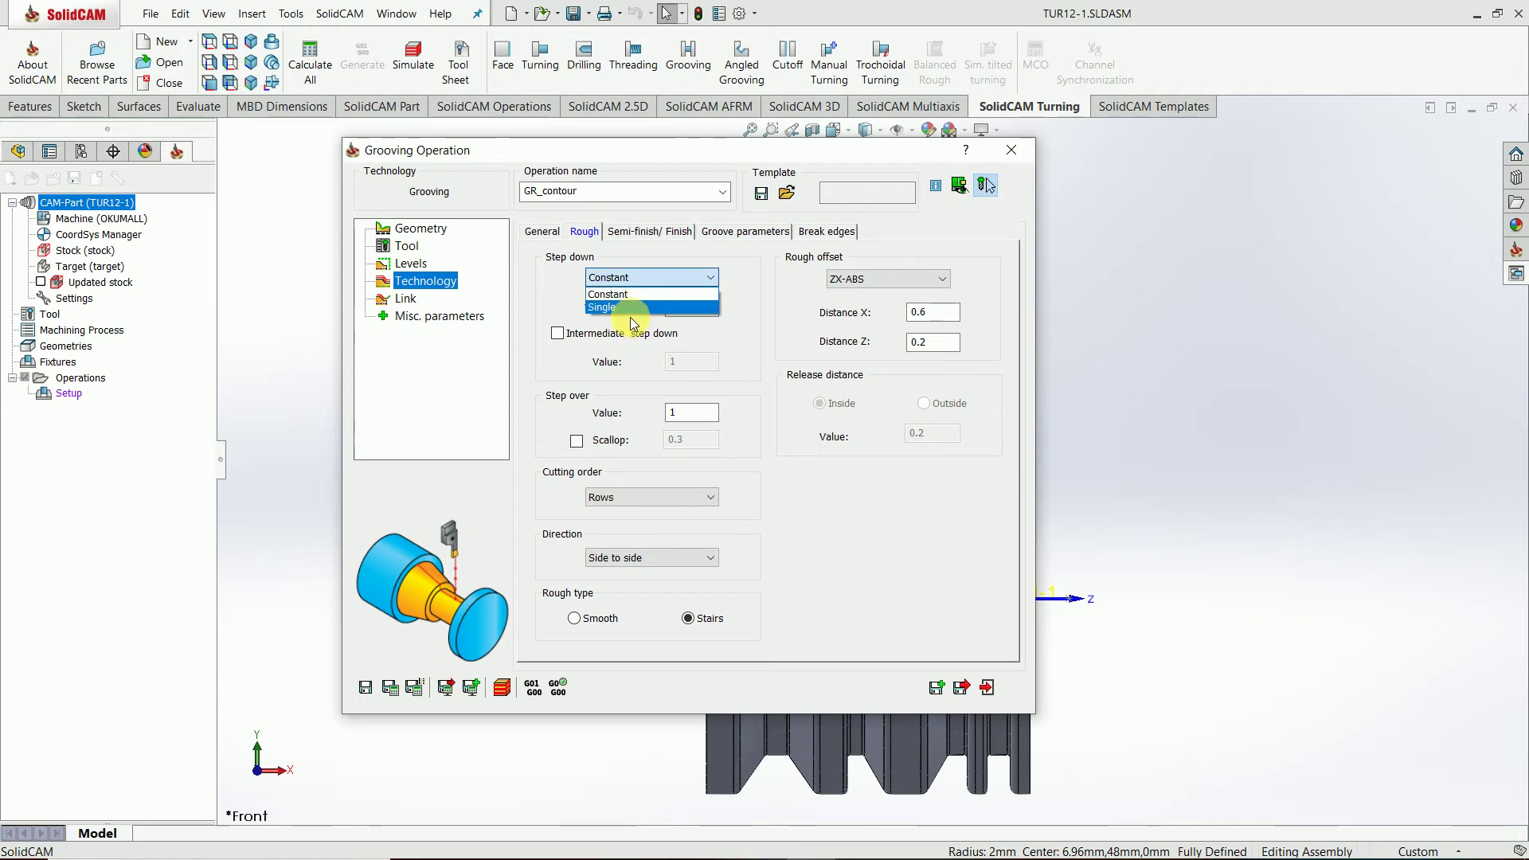
{"action": "left_click", "coordinate": [628, 331]}
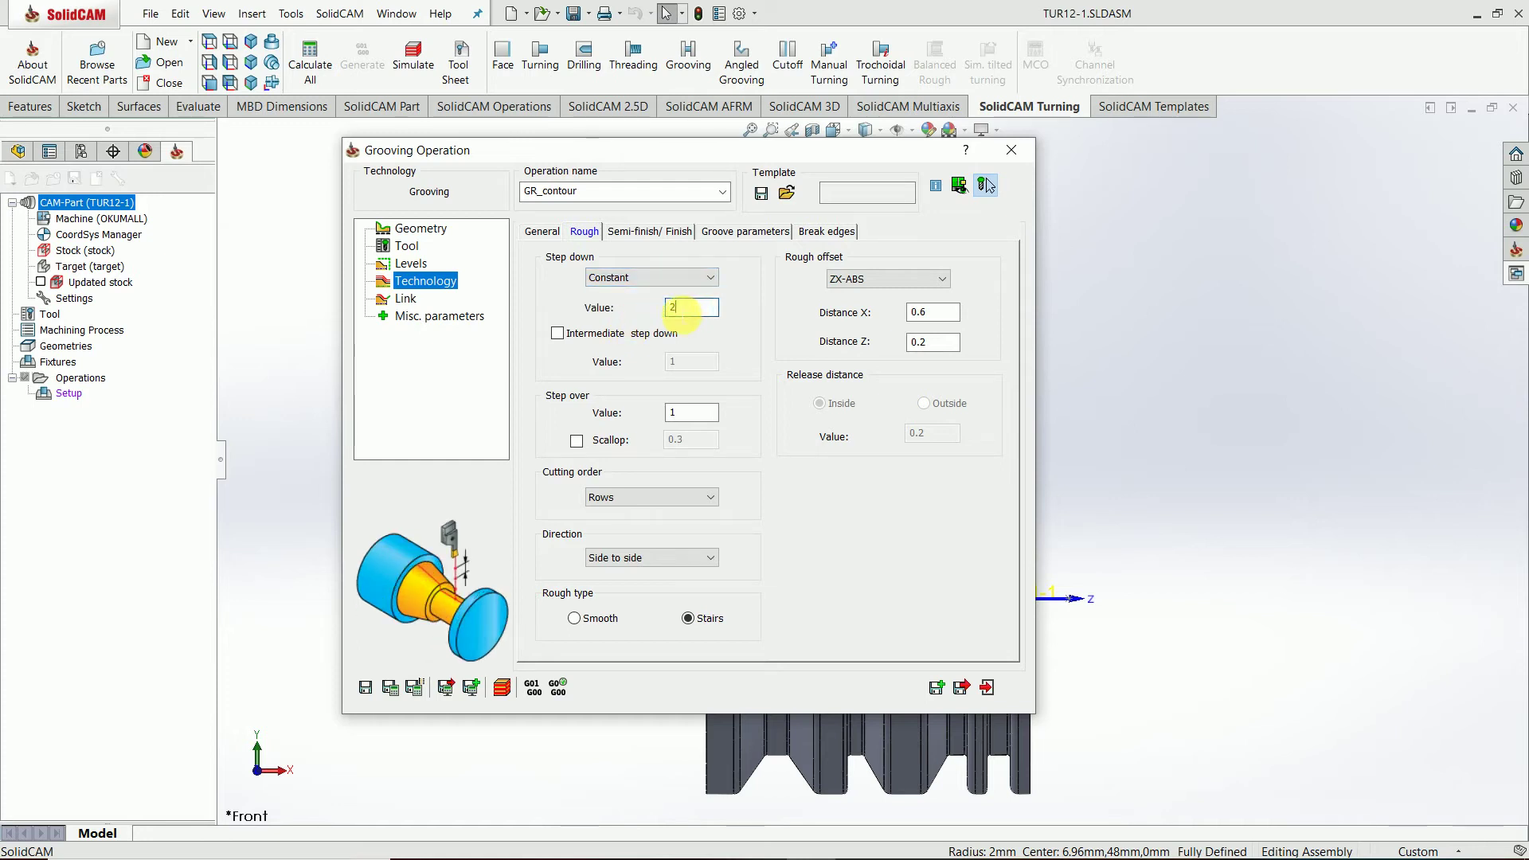
{"action": "double_click", "coordinate": [694, 309]}
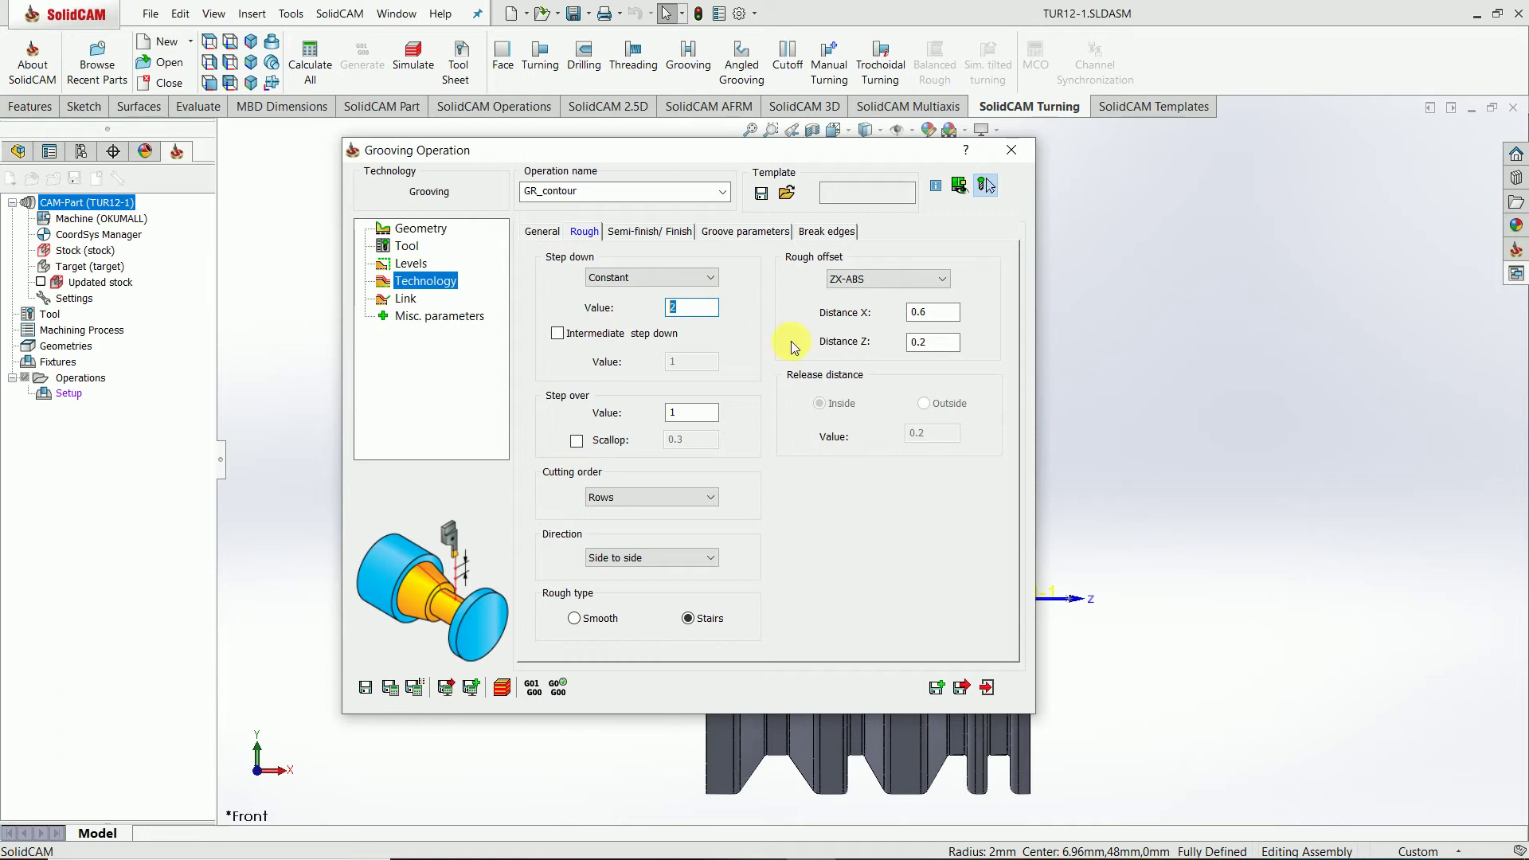
{"action": "type", "text": "1.5"}
{"action": "double_click", "coordinate": [691, 412]}
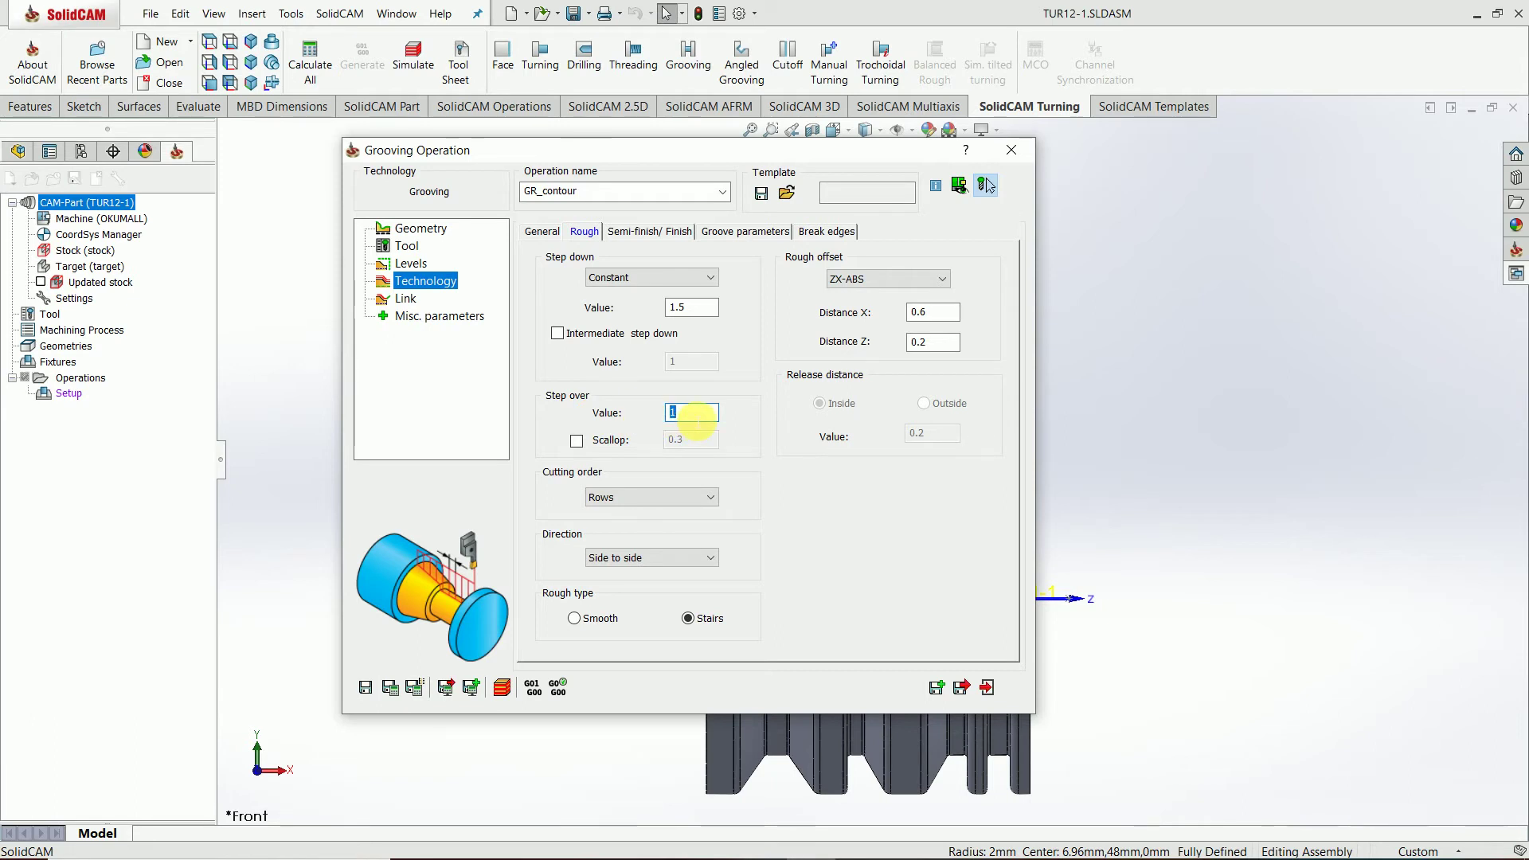
{"action": "type", "text": "2."}
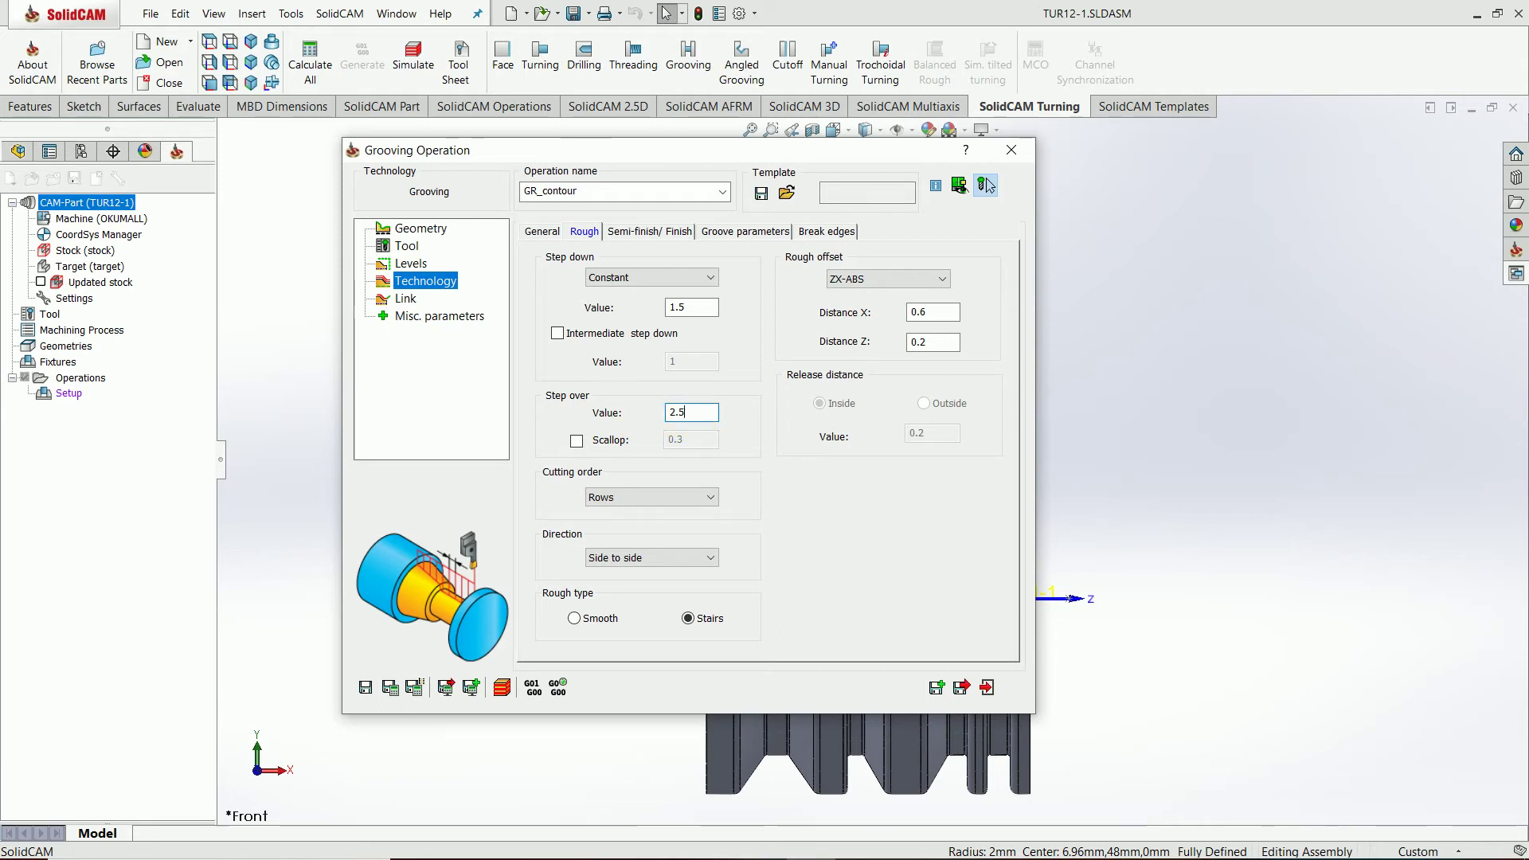
{"action": "type", "text": "5"}
- Try the Columns cutting order for roughing and switch it back to Rows
{"action": "left_click", "coordinate": [701, 499]}
{"action": "left_click", "coordinate": [652, 523]}
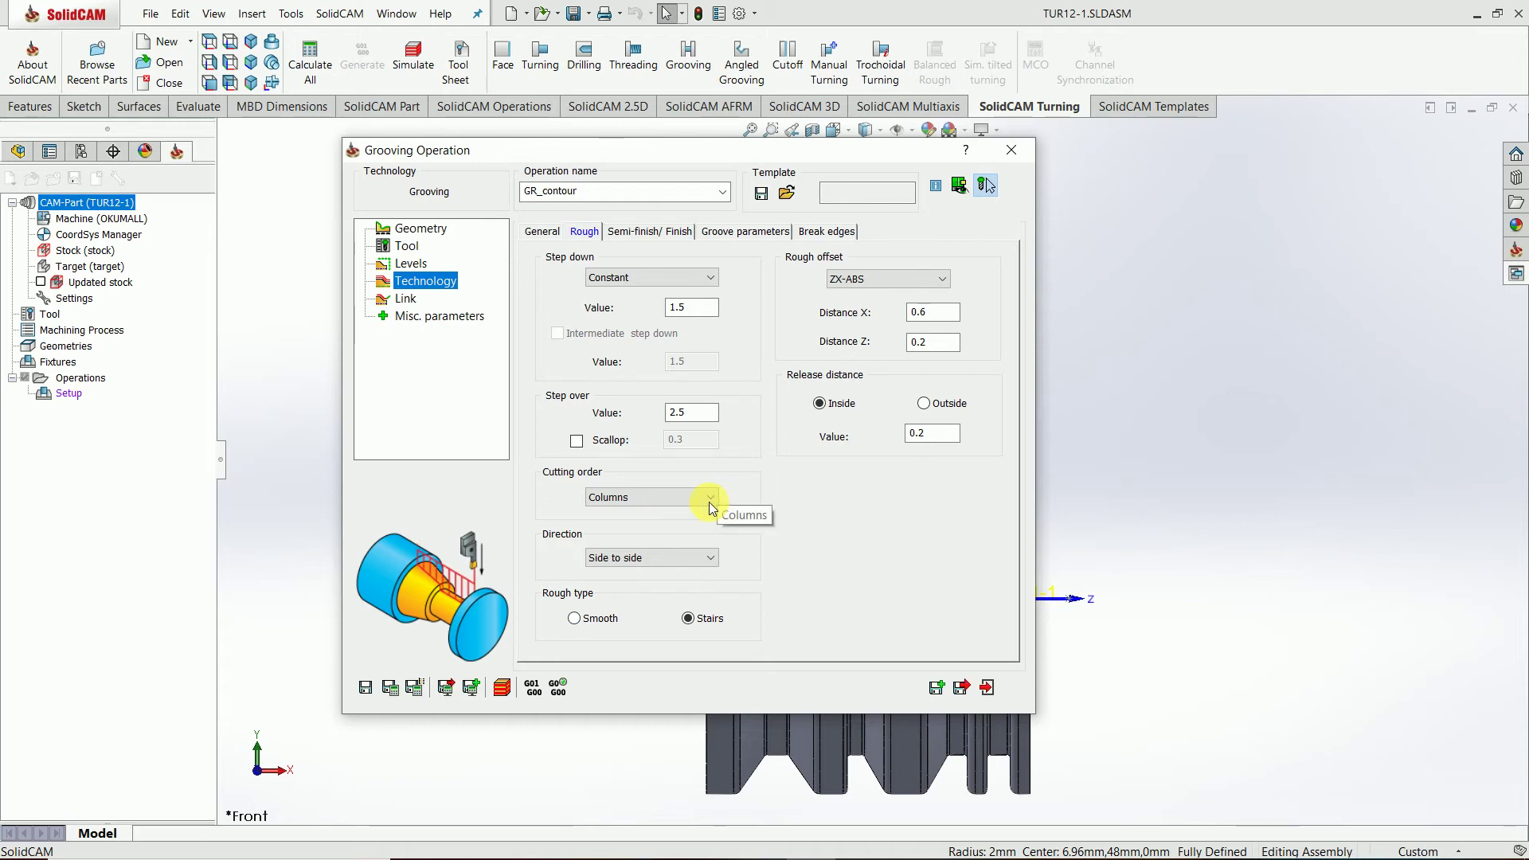
{"action": "left_click", "coordinate": [681, 498]}
{"action": "left_click", "coordinate": [637, 510]}
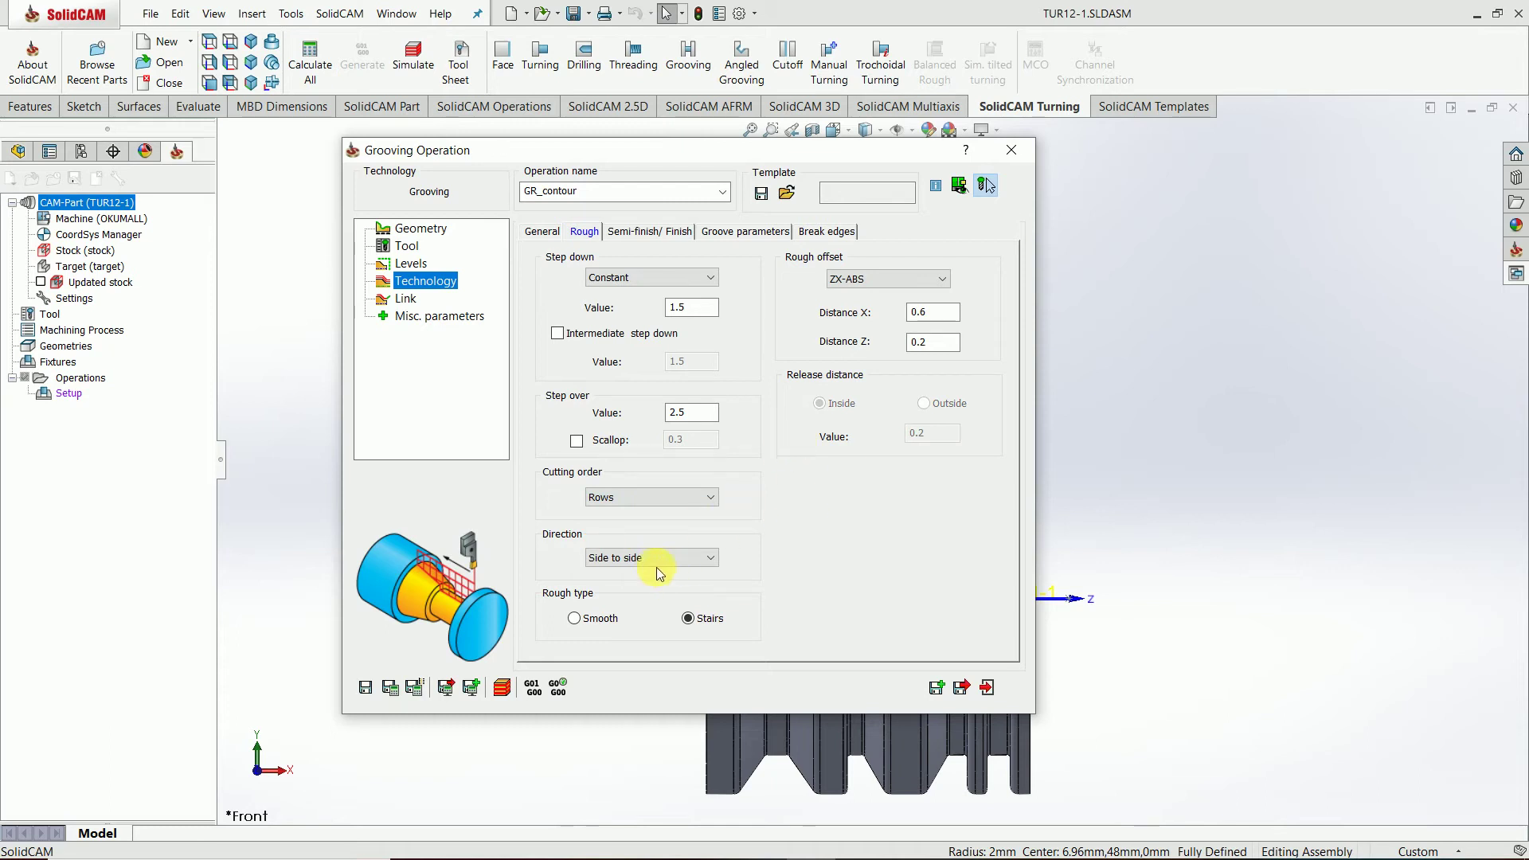
- Set the roughing direction to Zigzag
{"action": "left_click", "coordinate": [703, 555]}
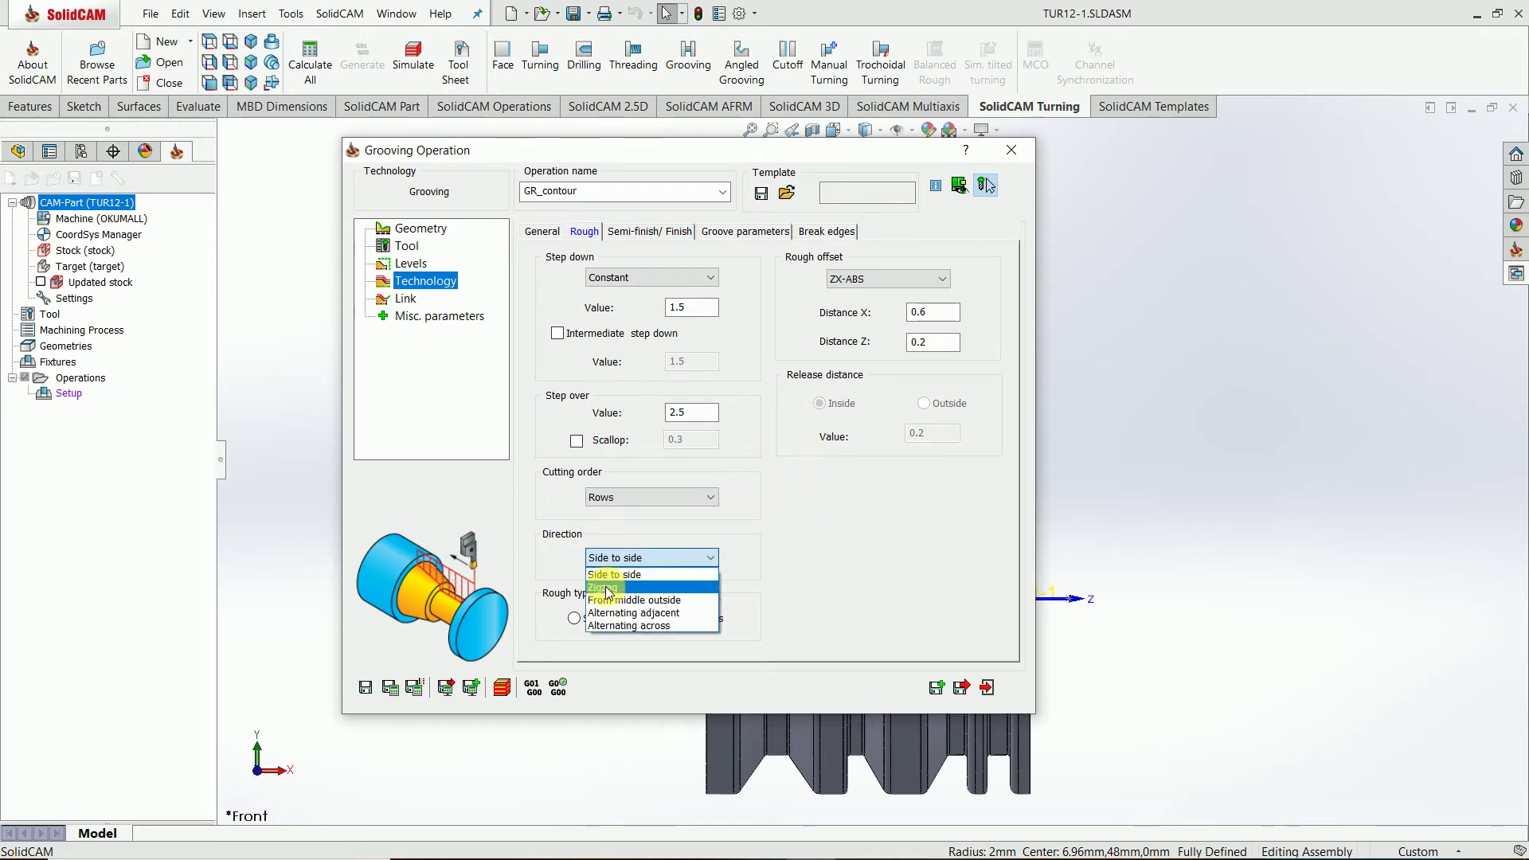
{"action": "left_click", "coordinate": [608, 589]}
{"action": "left_click", "coordinate": [694, 558]}
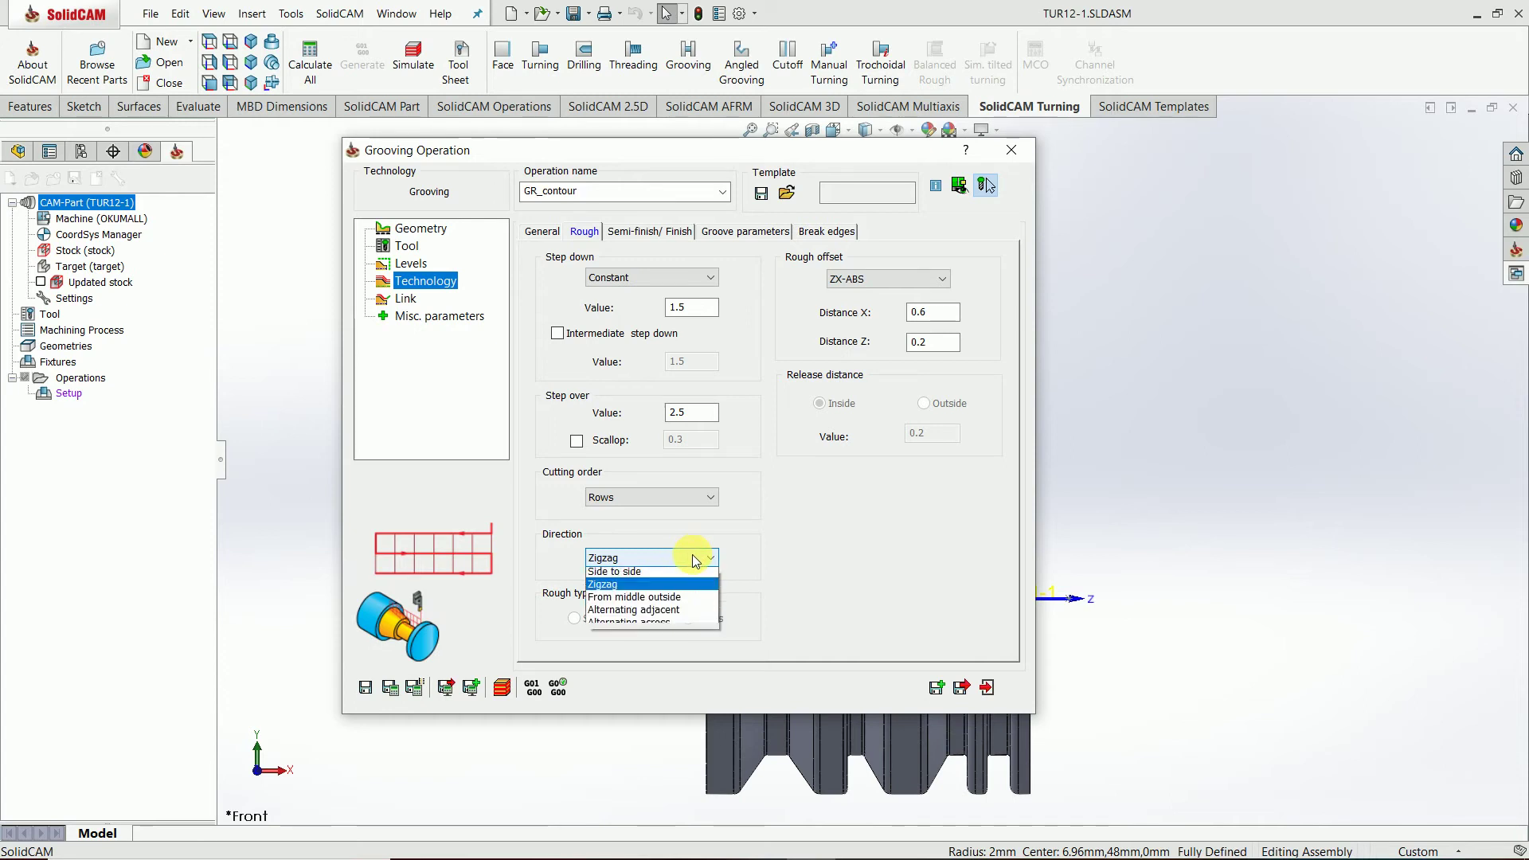
{"action": "left_click", "coordinate": [687, 558]}
{"action": "left_click", "coordinate": [710, 560]}
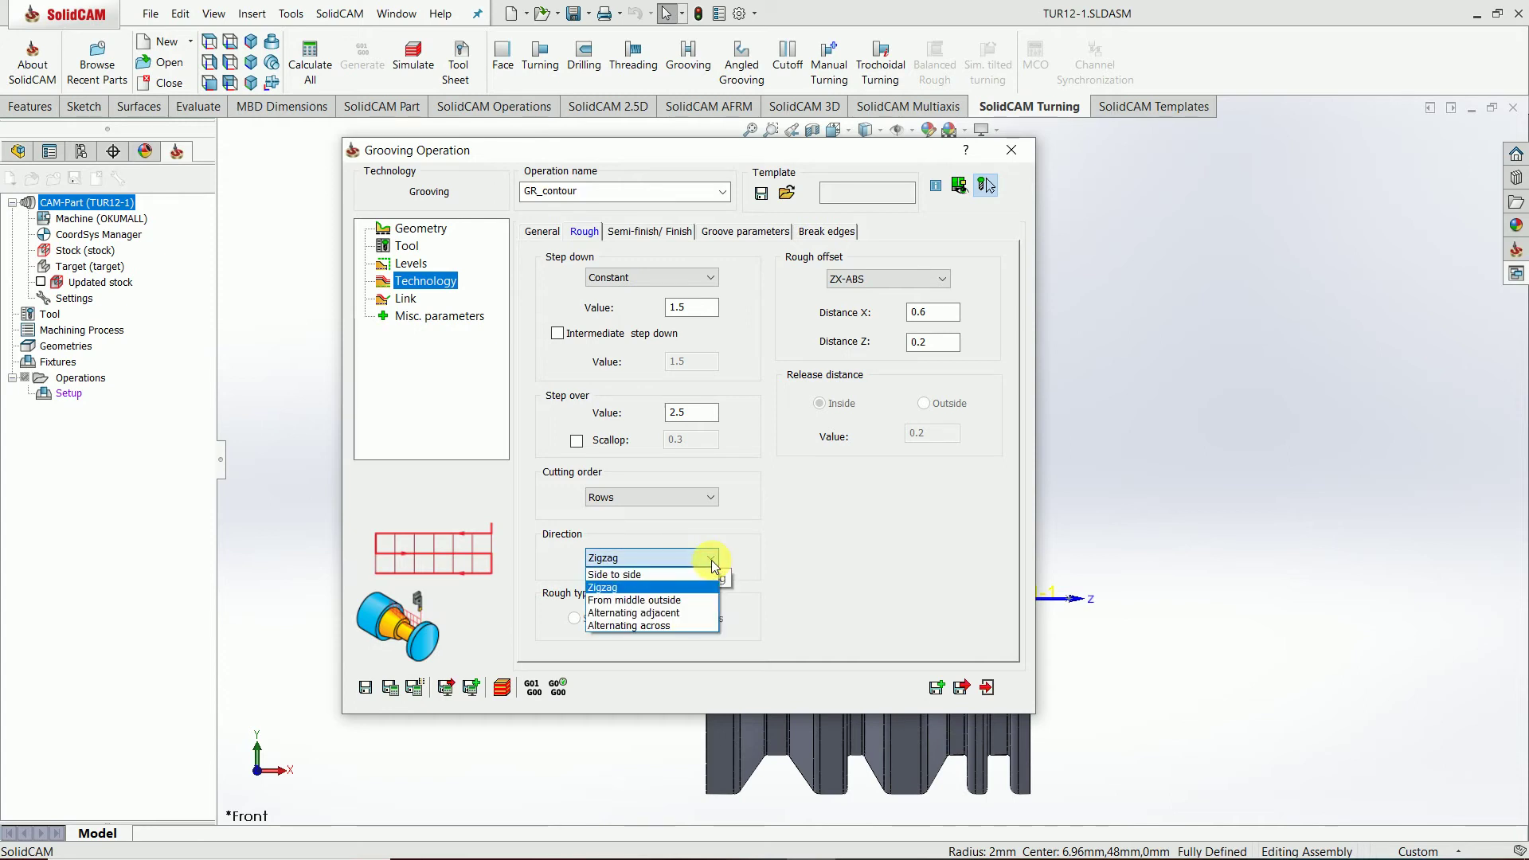
{"action": "left_click", "coordinate": [639, 587]}
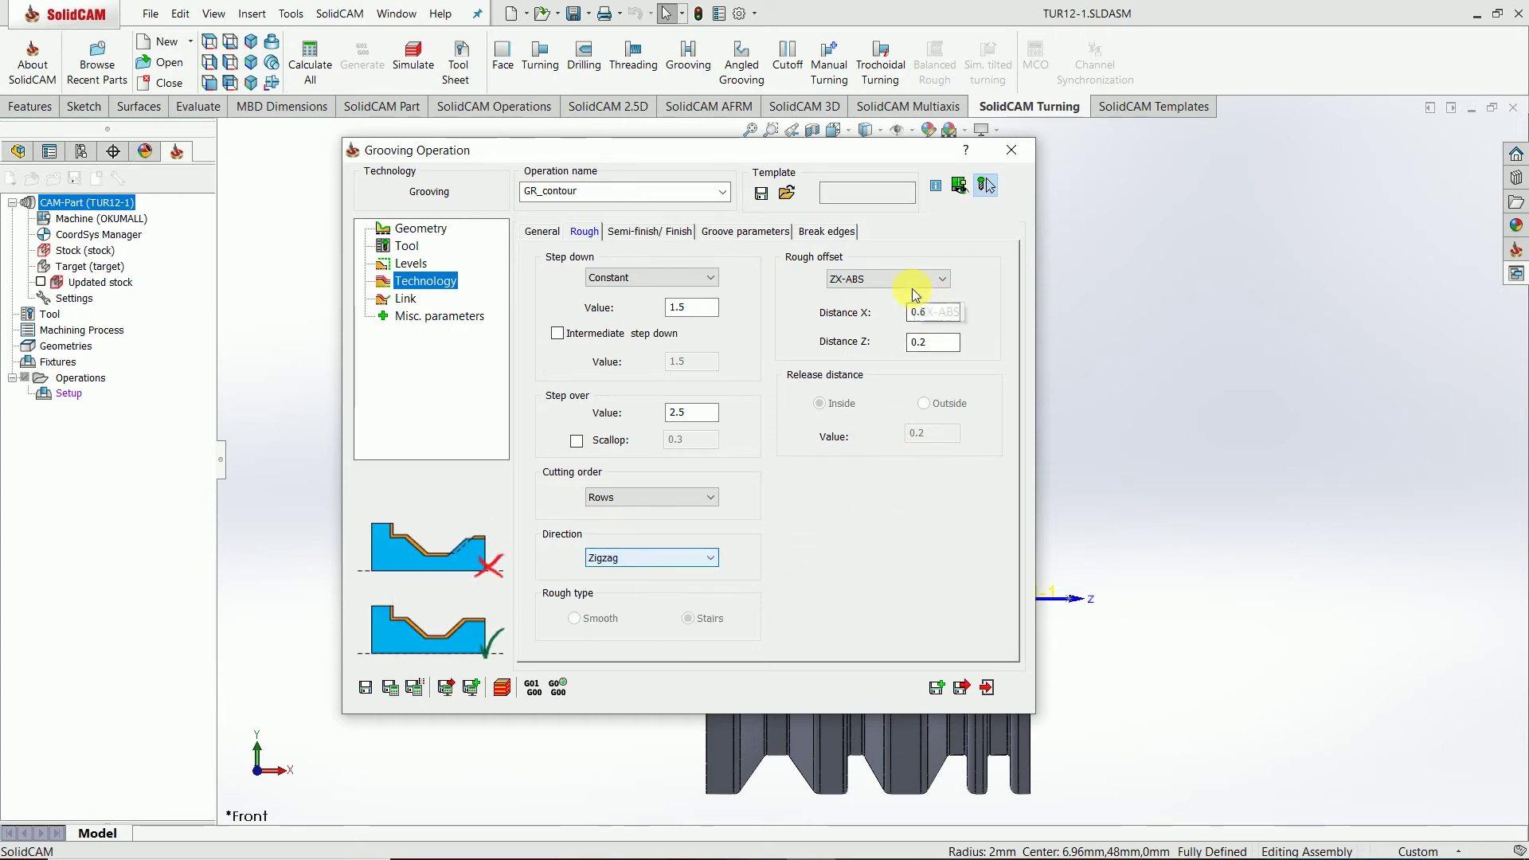
- Set the rough offset distances to 0.2 in X and 0.1 in Z
{"action": "left_click", "coordinate": [934, 317]}
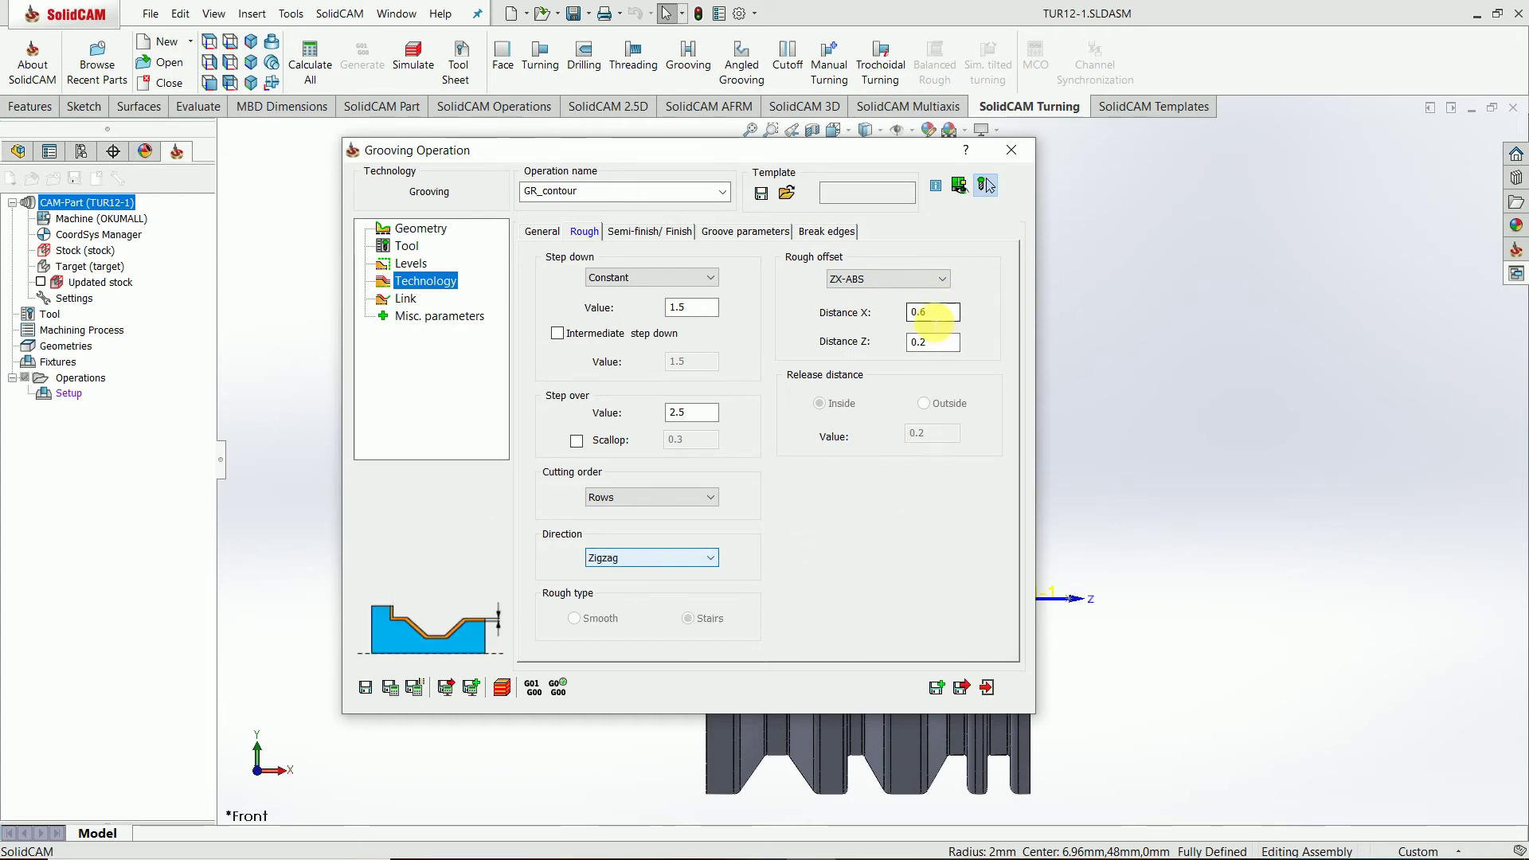
{"action": "double_click", "coordinate": [929, 313]}
{"action": "type", "text": ".2"}
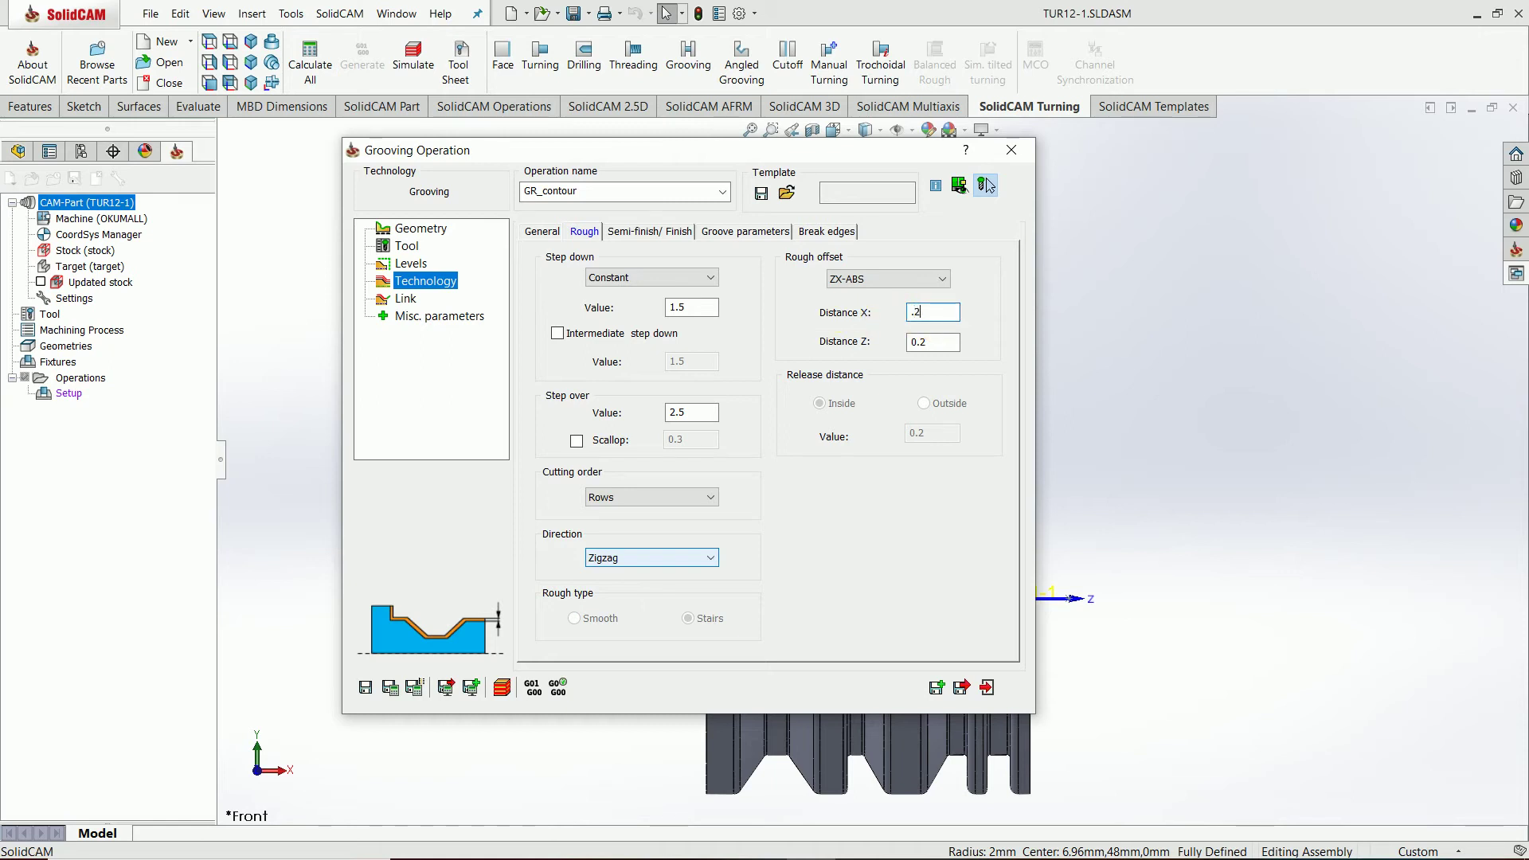
{"action": "key", "text": "Tab"}
{"action": "type", "text": ".1"}
- Enable semi-finishing with the Turn-Groove method and set its offset distances to 0.1 in X and 0.05 in Z
{"action": "left_click", "coordinate": [646, 233]}
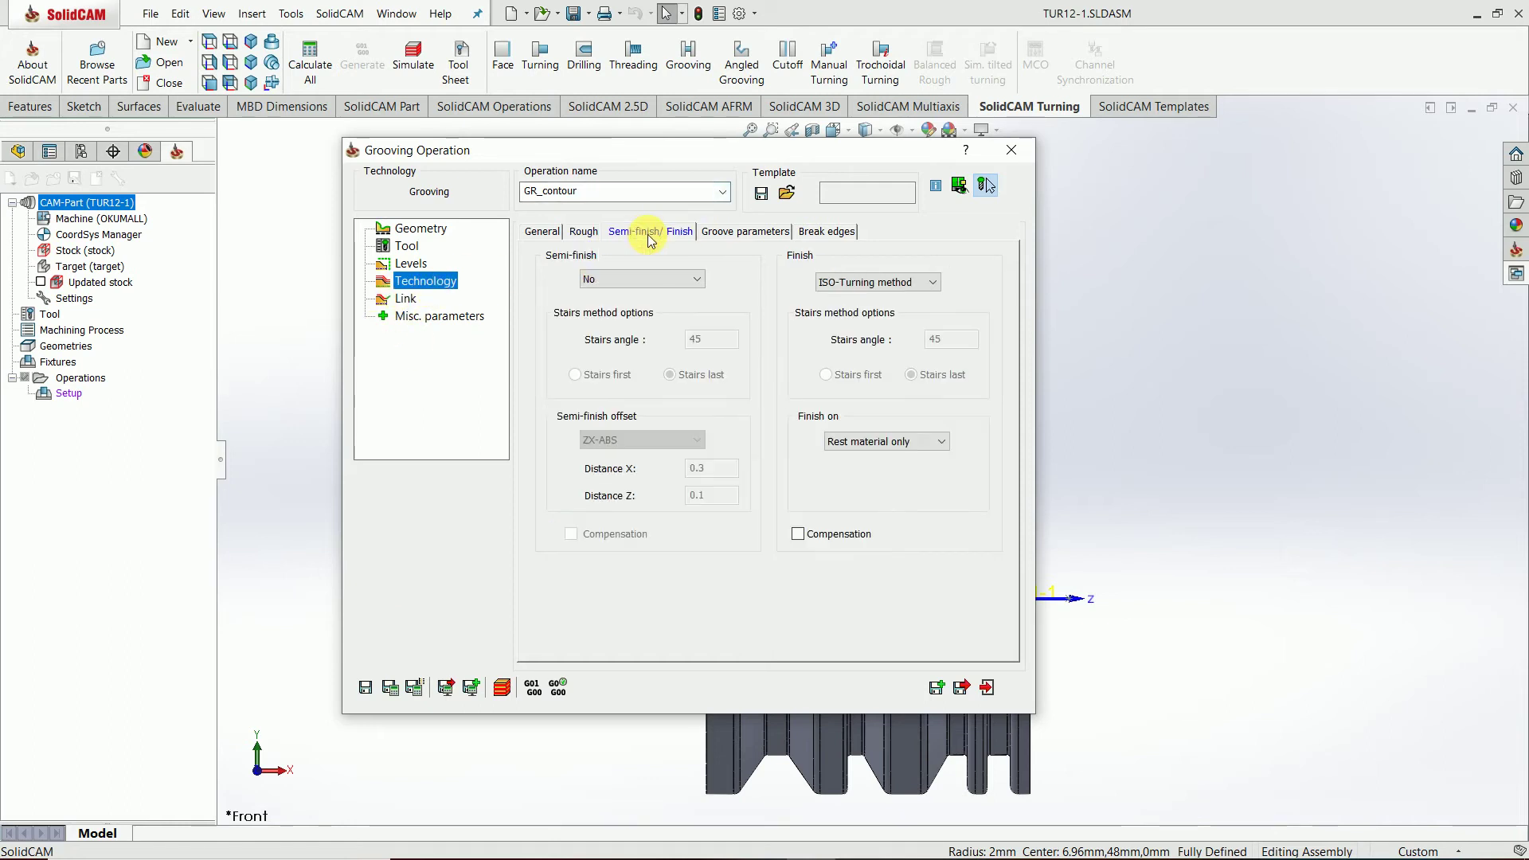
{"action": "left_click", "coordinate": [673, 283]}
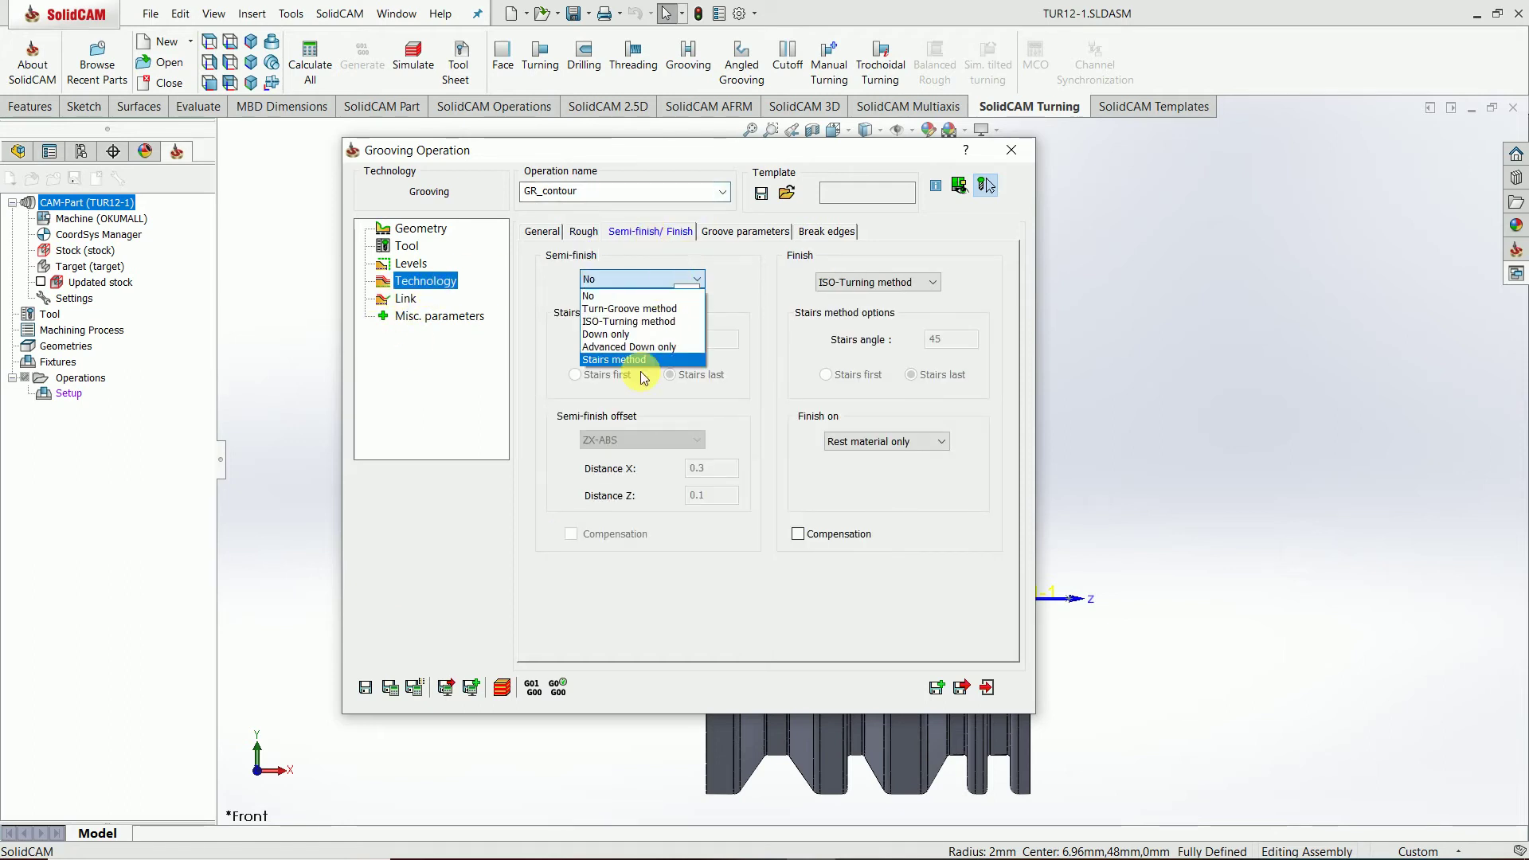
{"action": "left_click", "coordinate": [629, 308]}
{"action": "key", "text": "Tab"}
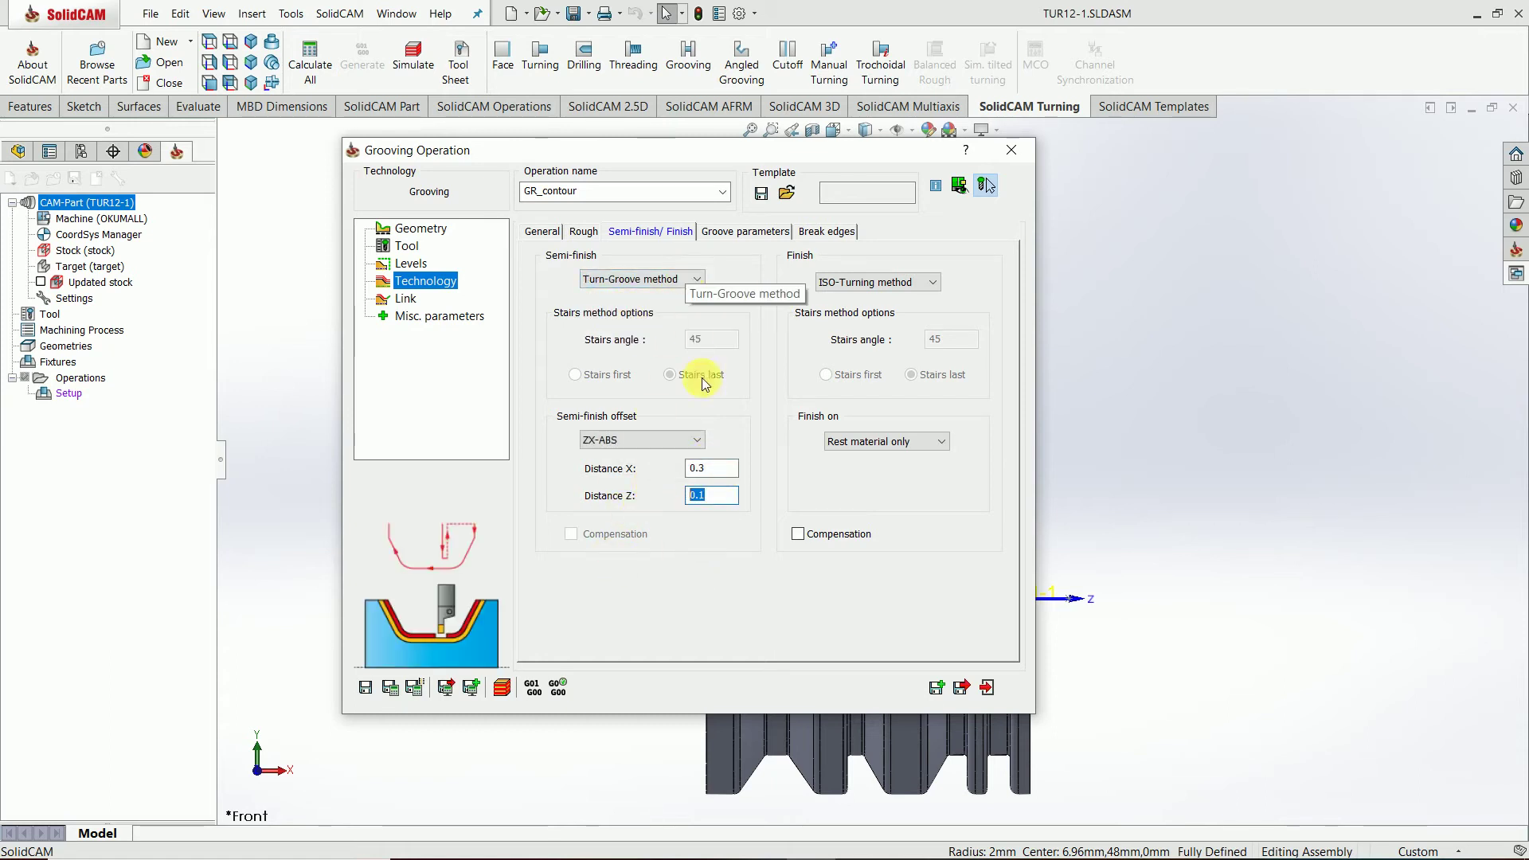
{"action": "left_click", "coordinate": [705, 468]}
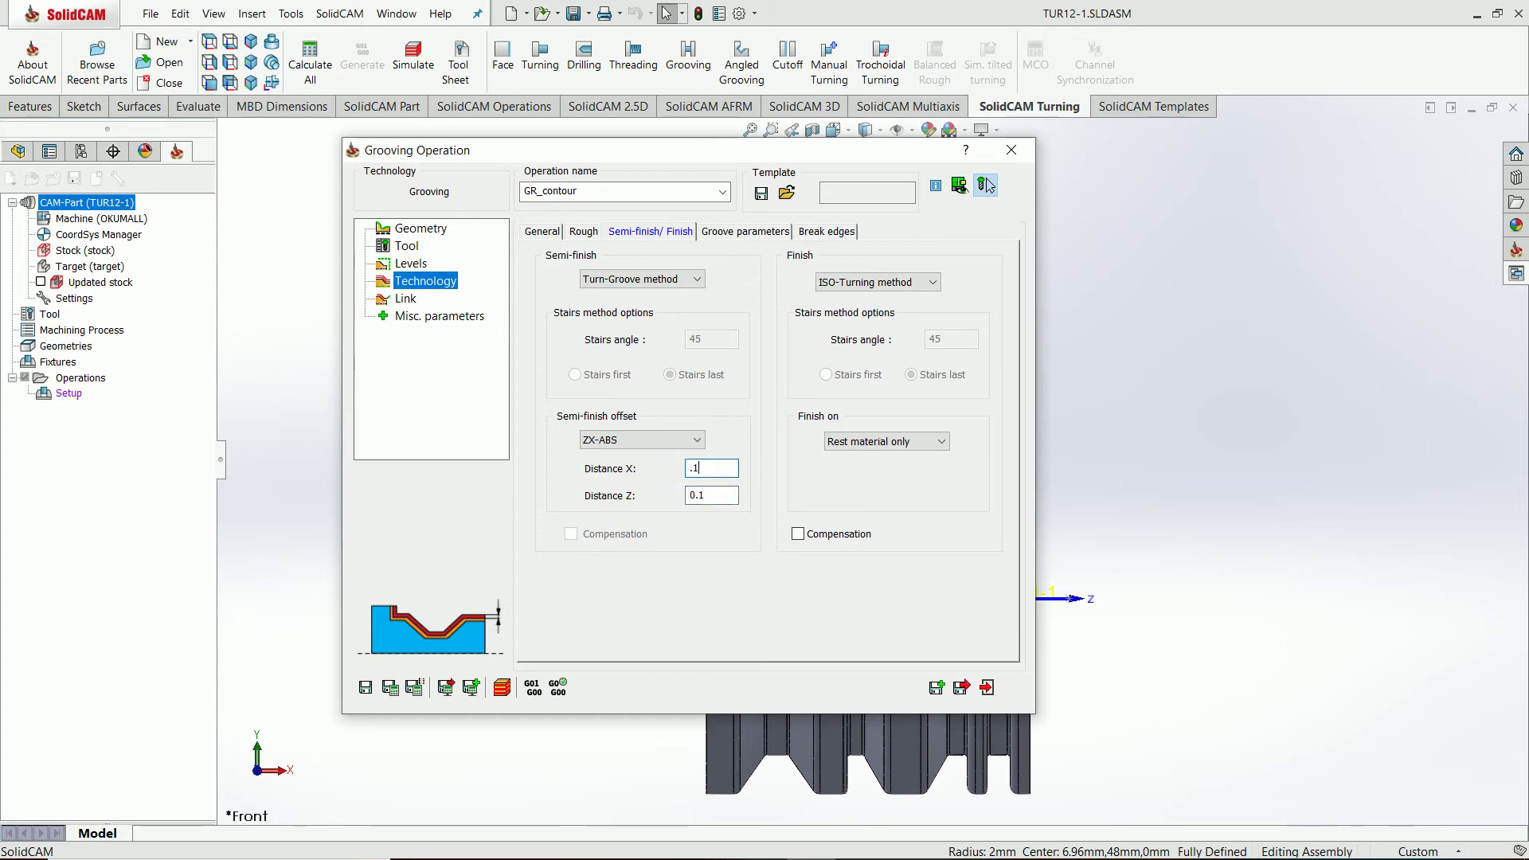
{"action": "left_click", "coordinate": [711, 495]}
{"action": "type", "text": ".05"}
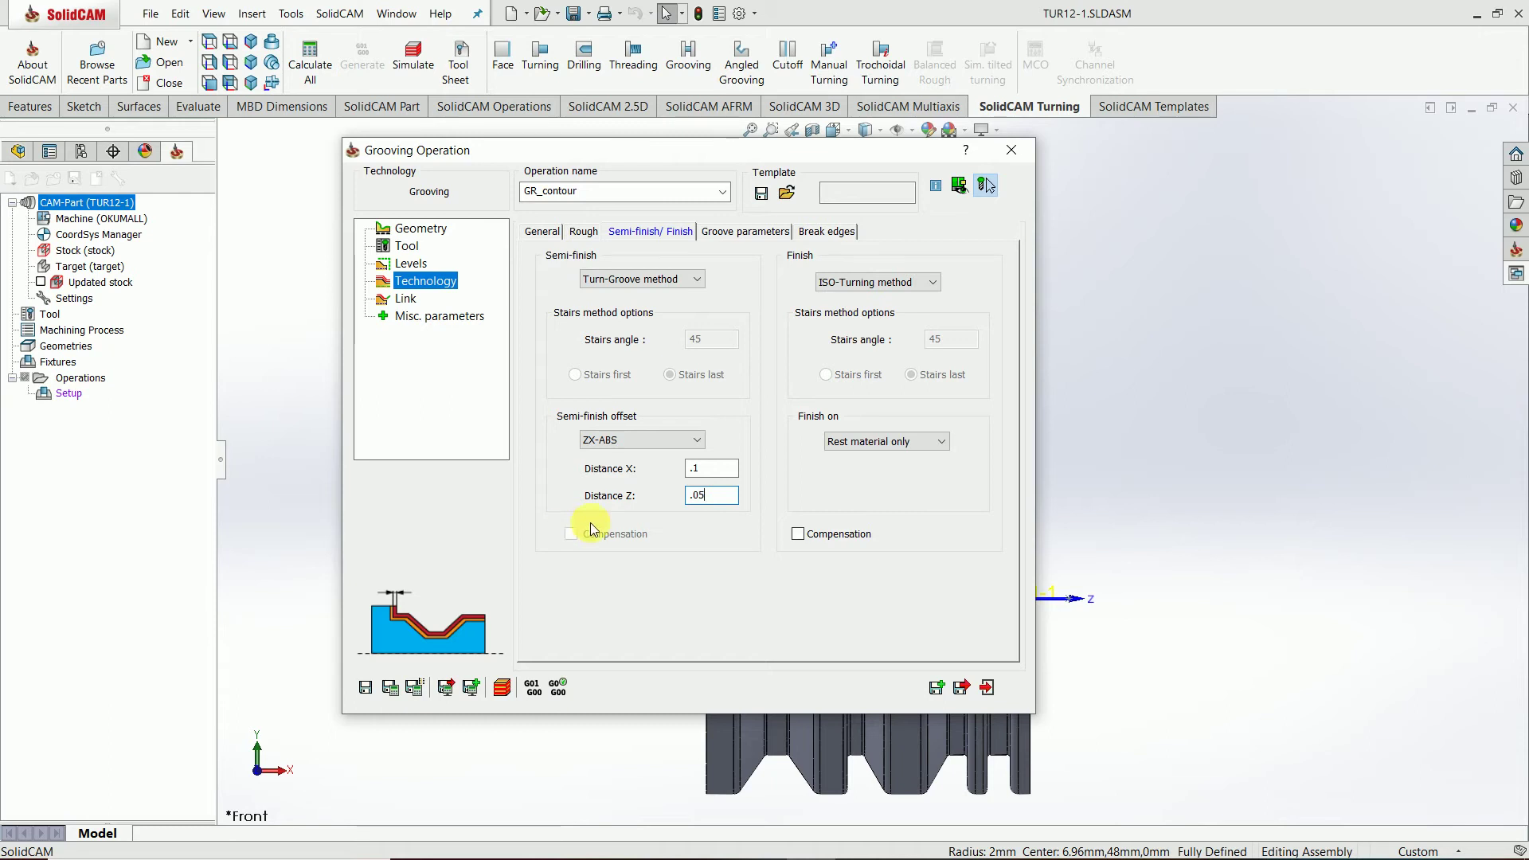
- Set both the finish and the semi-finish methods to Down only
{"action": "left_click", "coordinate": [696, 280]}
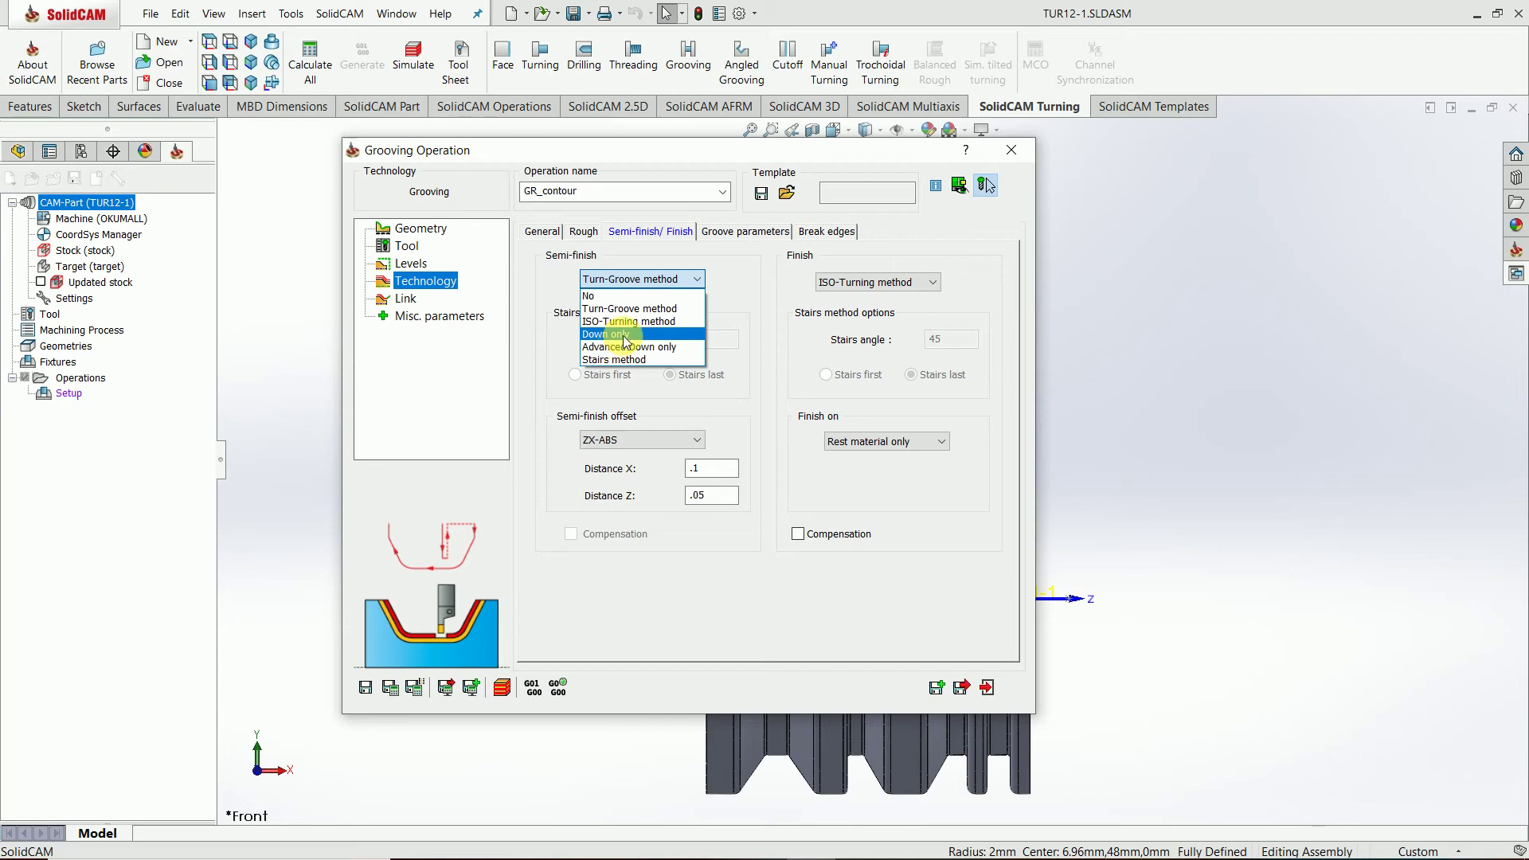
{"action": "left_click", "coordinate": [629, 308]}
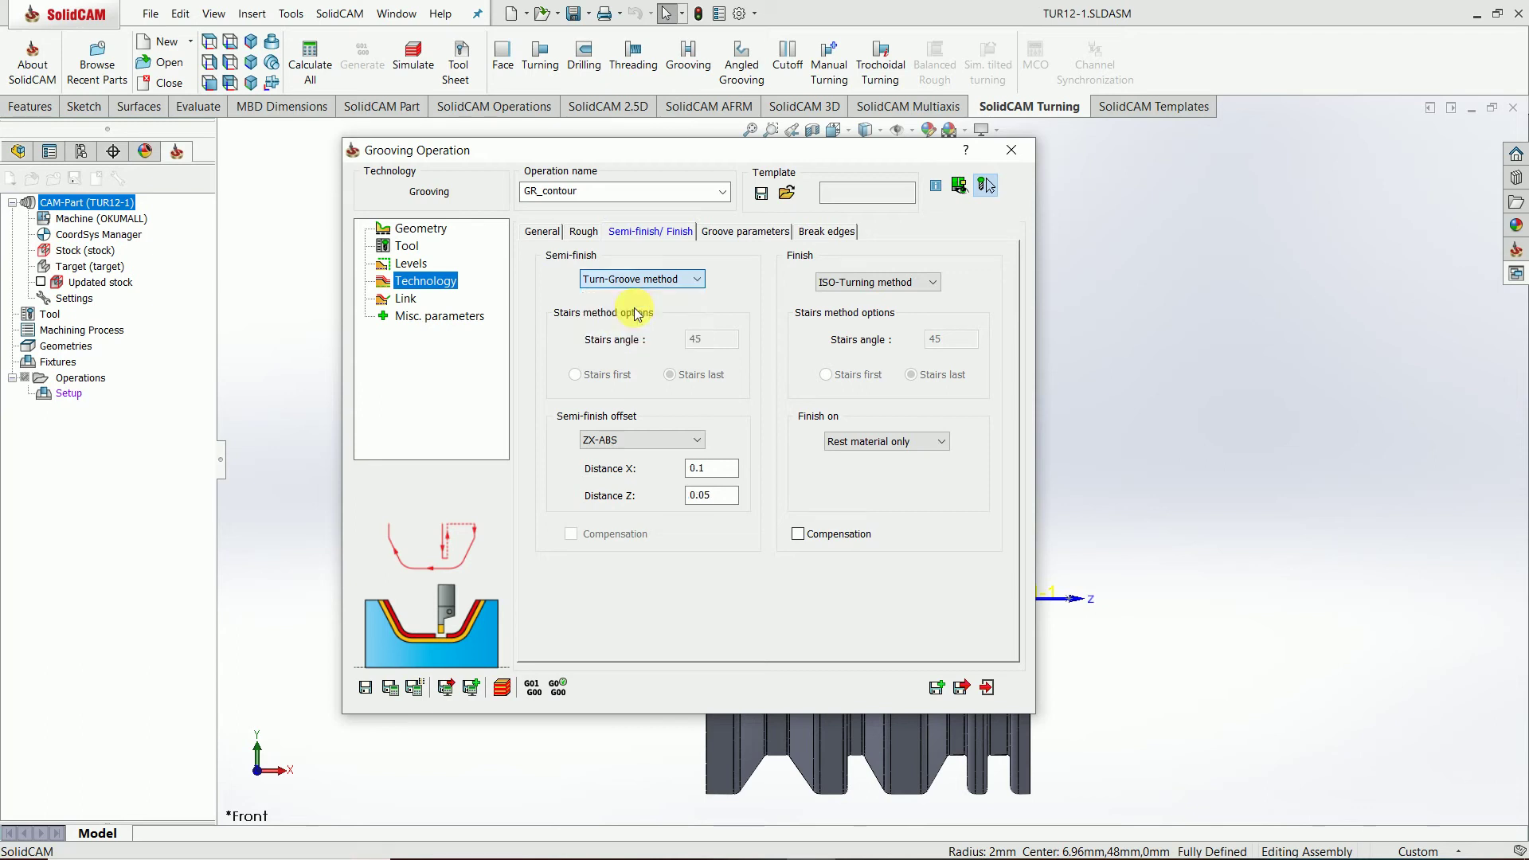
{"action": "left_click", "coordinate": [895, 285]}
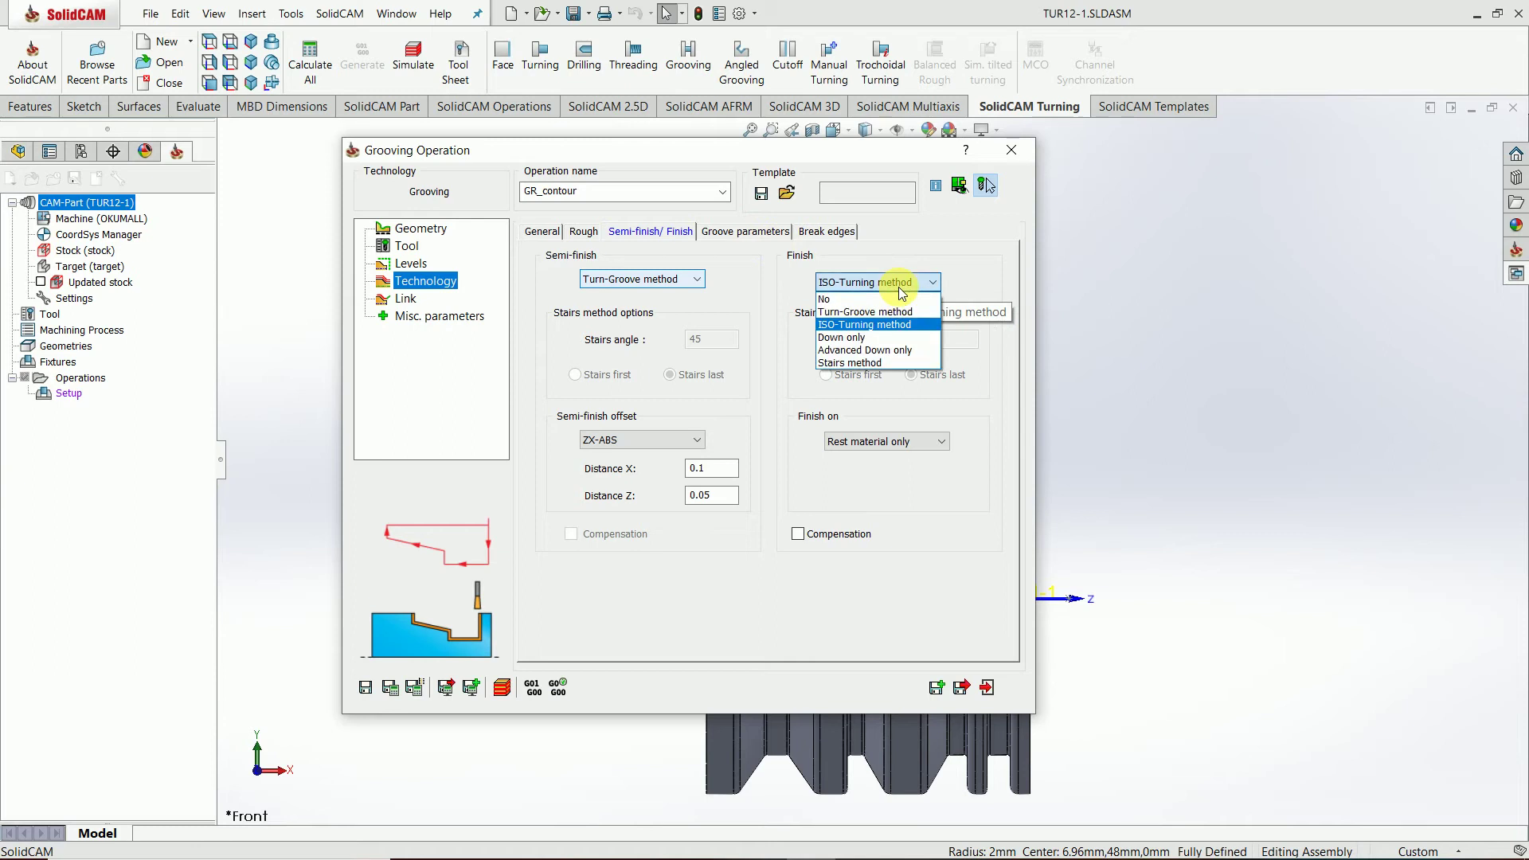
{"action": "left_click", "coordinate": [854, 342]}
{"action": "left_click", "coordinate": [683, 279]}
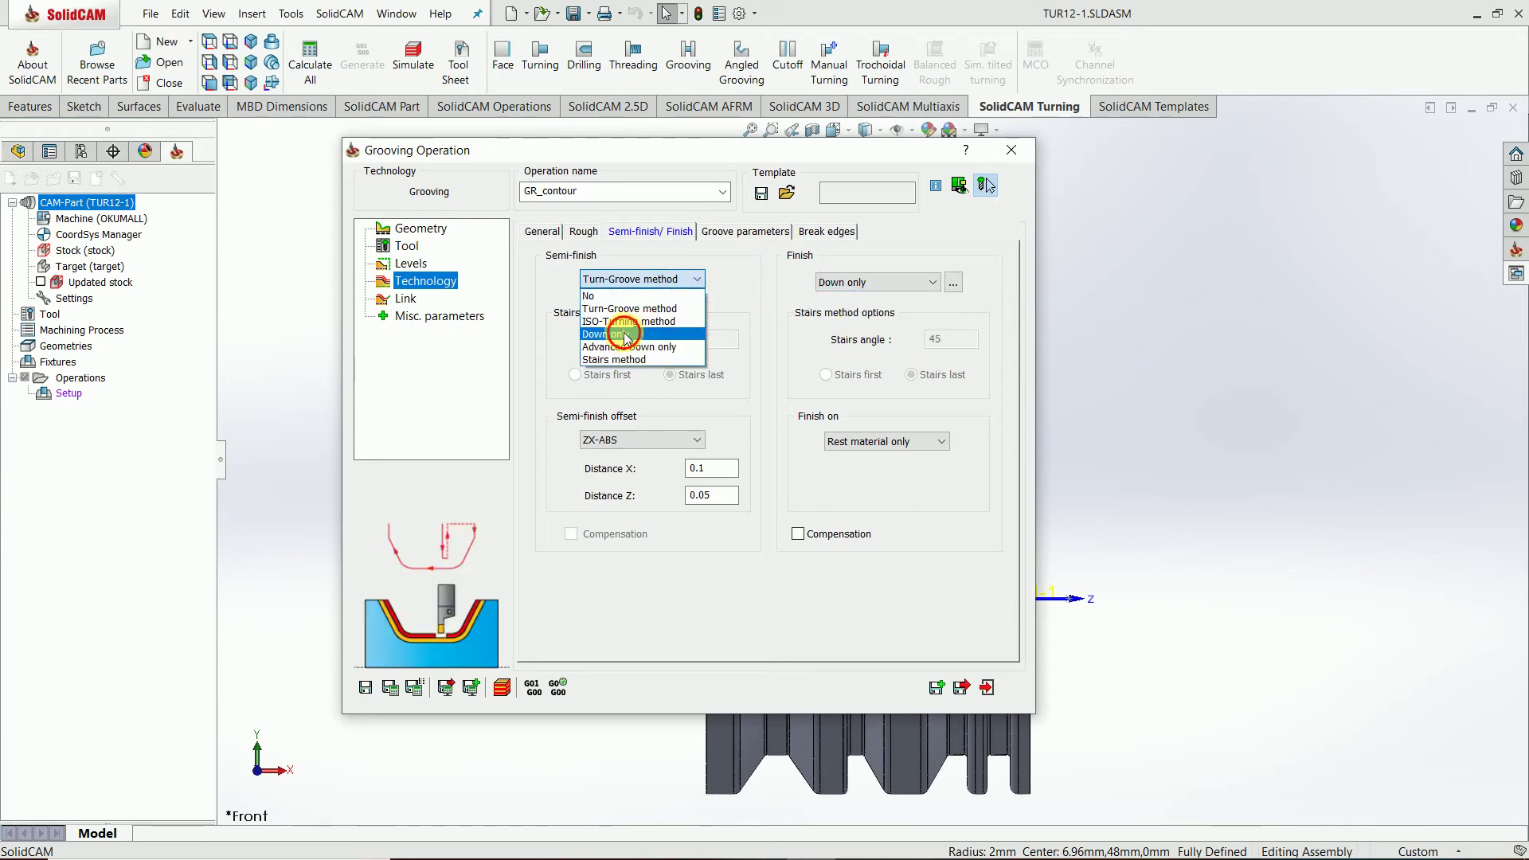
{"action": "left_click", "coordinate": [626, 335]}
- Review the groove parameters, the break-edge options, and the operation's geometry, tool and levels settings
{"action": "left_click", "coordinate": [749, 233]}
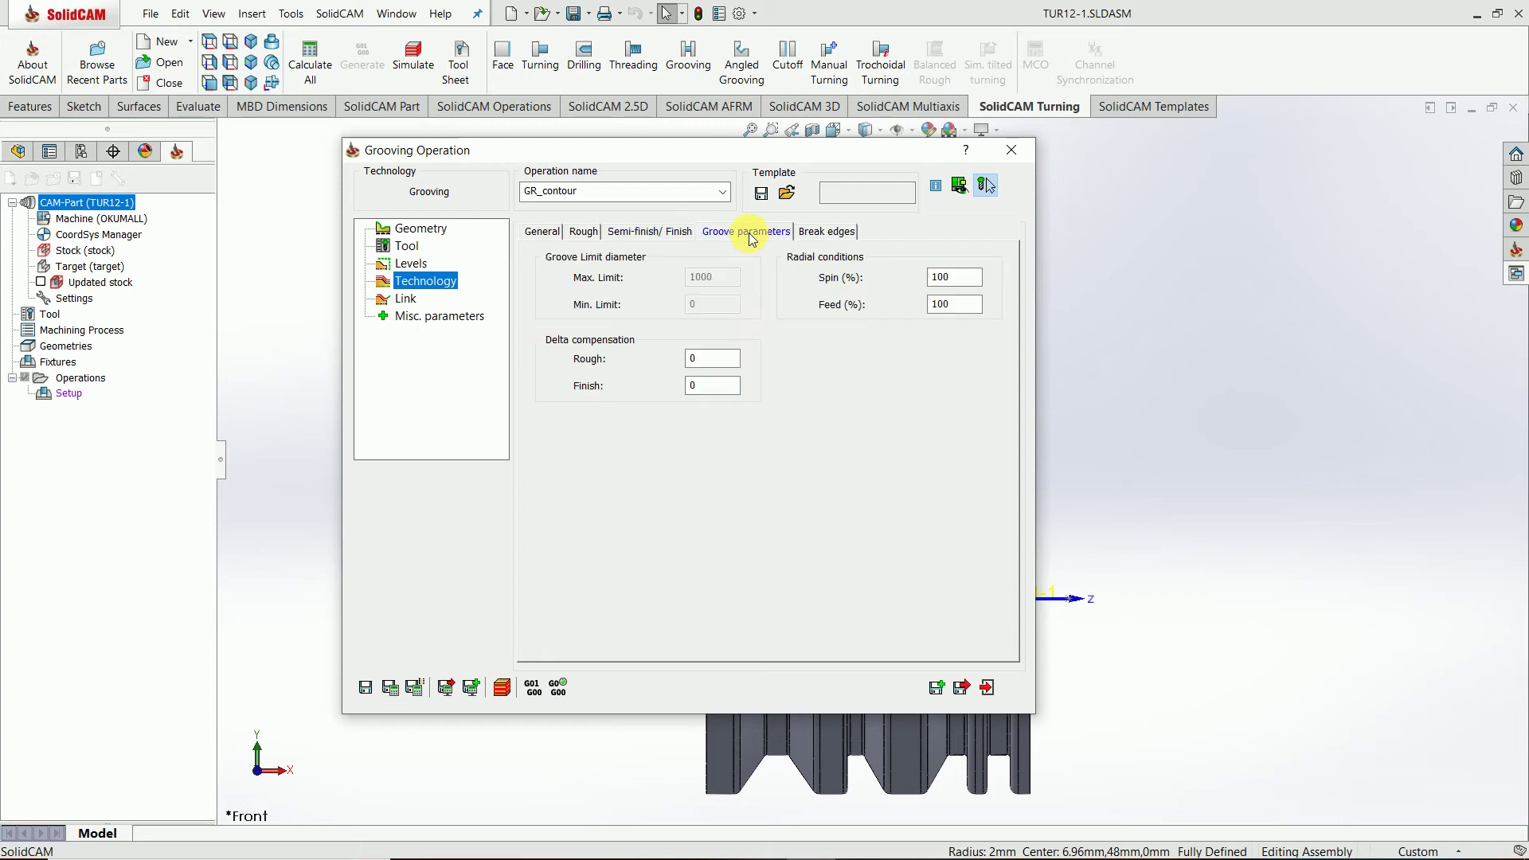
{"action": "left_click", "coordinate": [828, 235]}
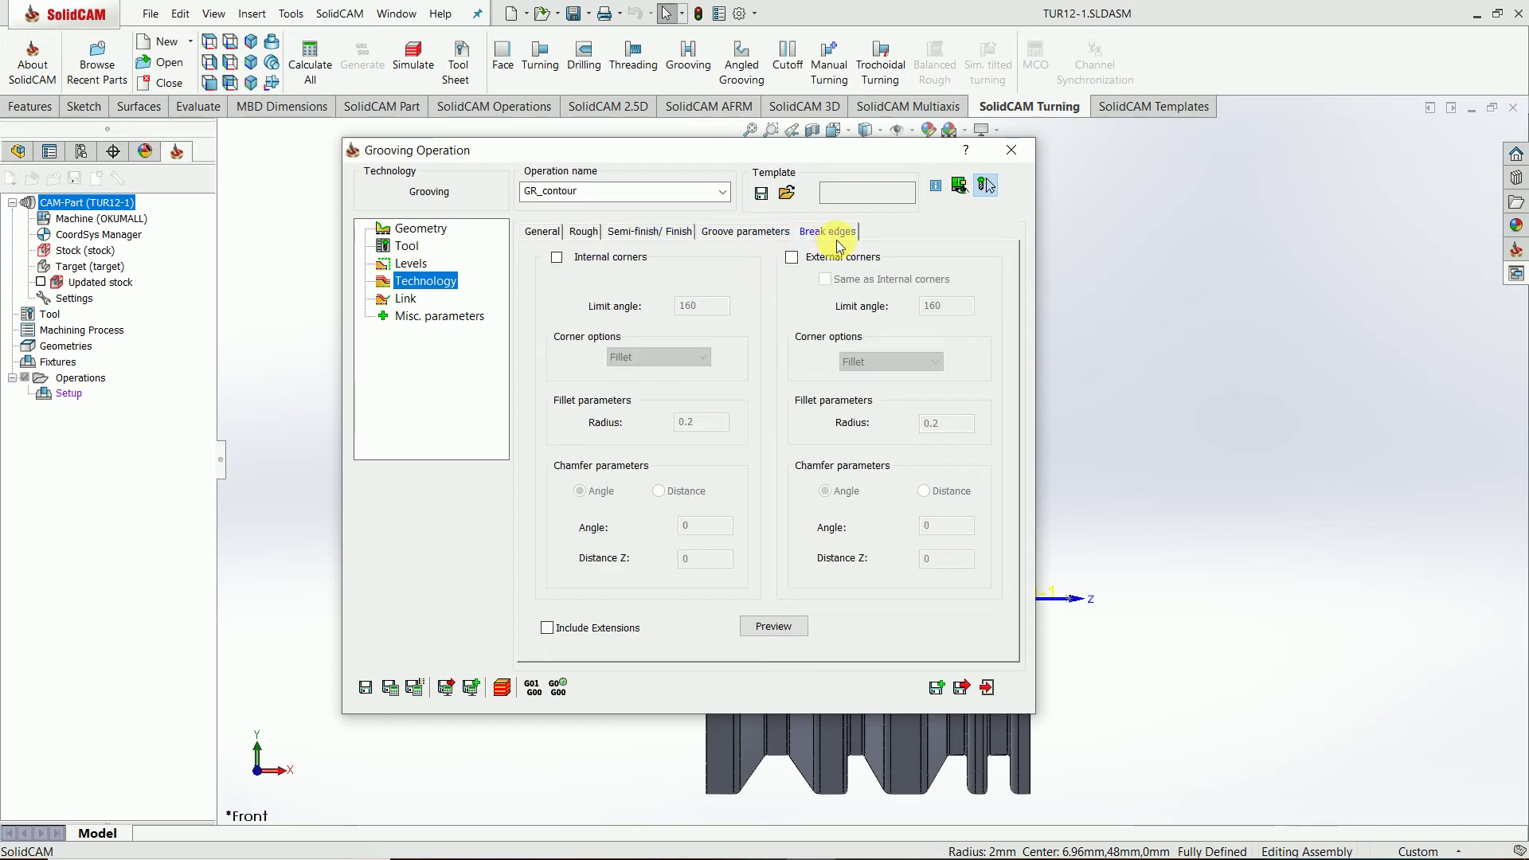
{"action": "left_click", "coordinate": [416, 229]}
{"action": "left_click", "coordinate": [410, 263]}
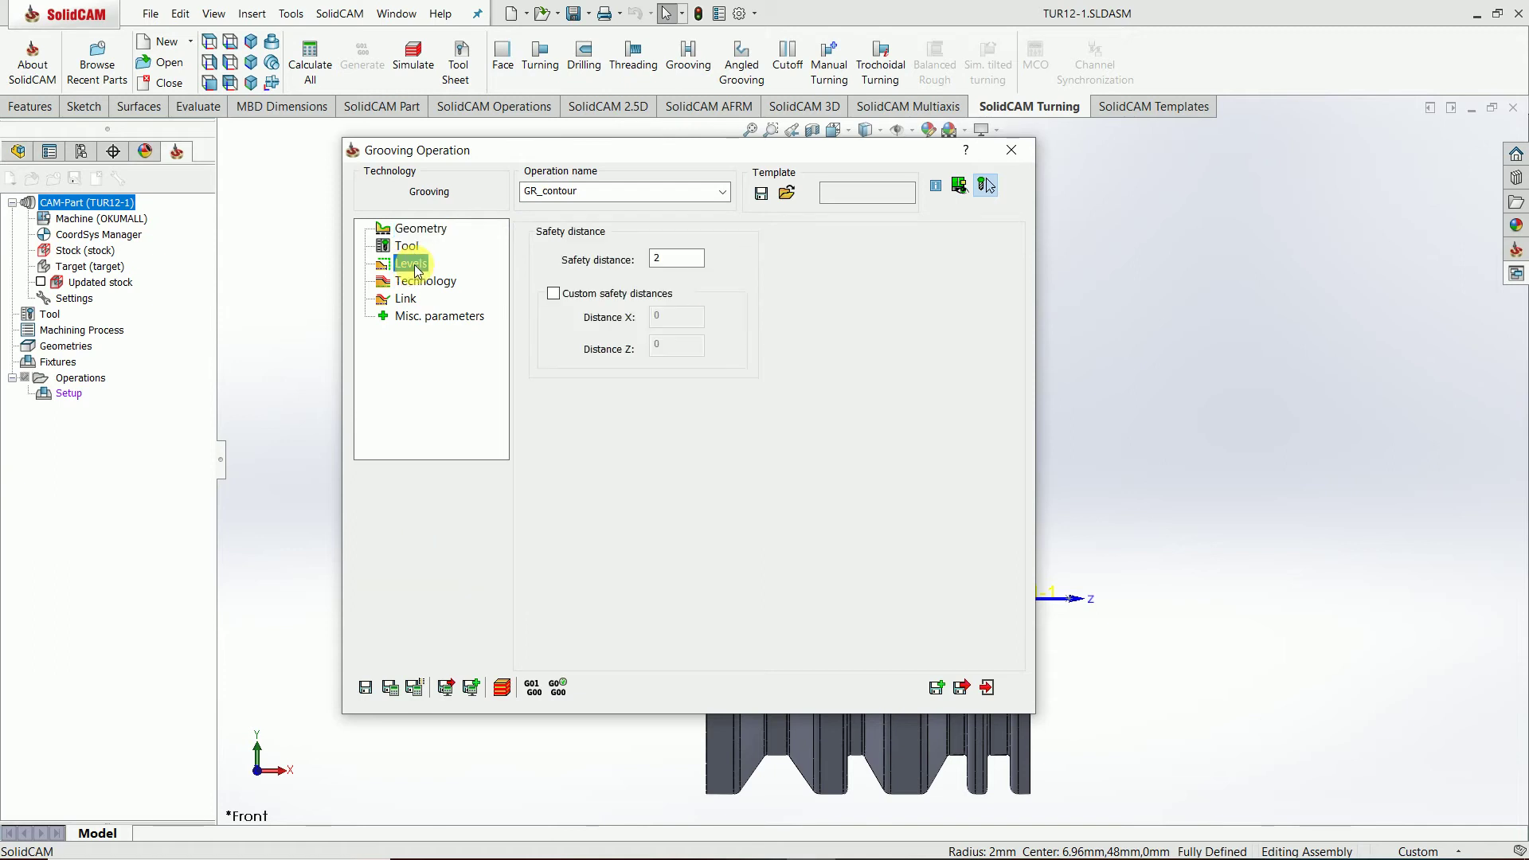
{"action": "left_click", "coordinate": [409, 247]}
{"action": "left_click", "coordinate": [412, 264]}
{"action": "left_click", "coordinate": [423, 281]}
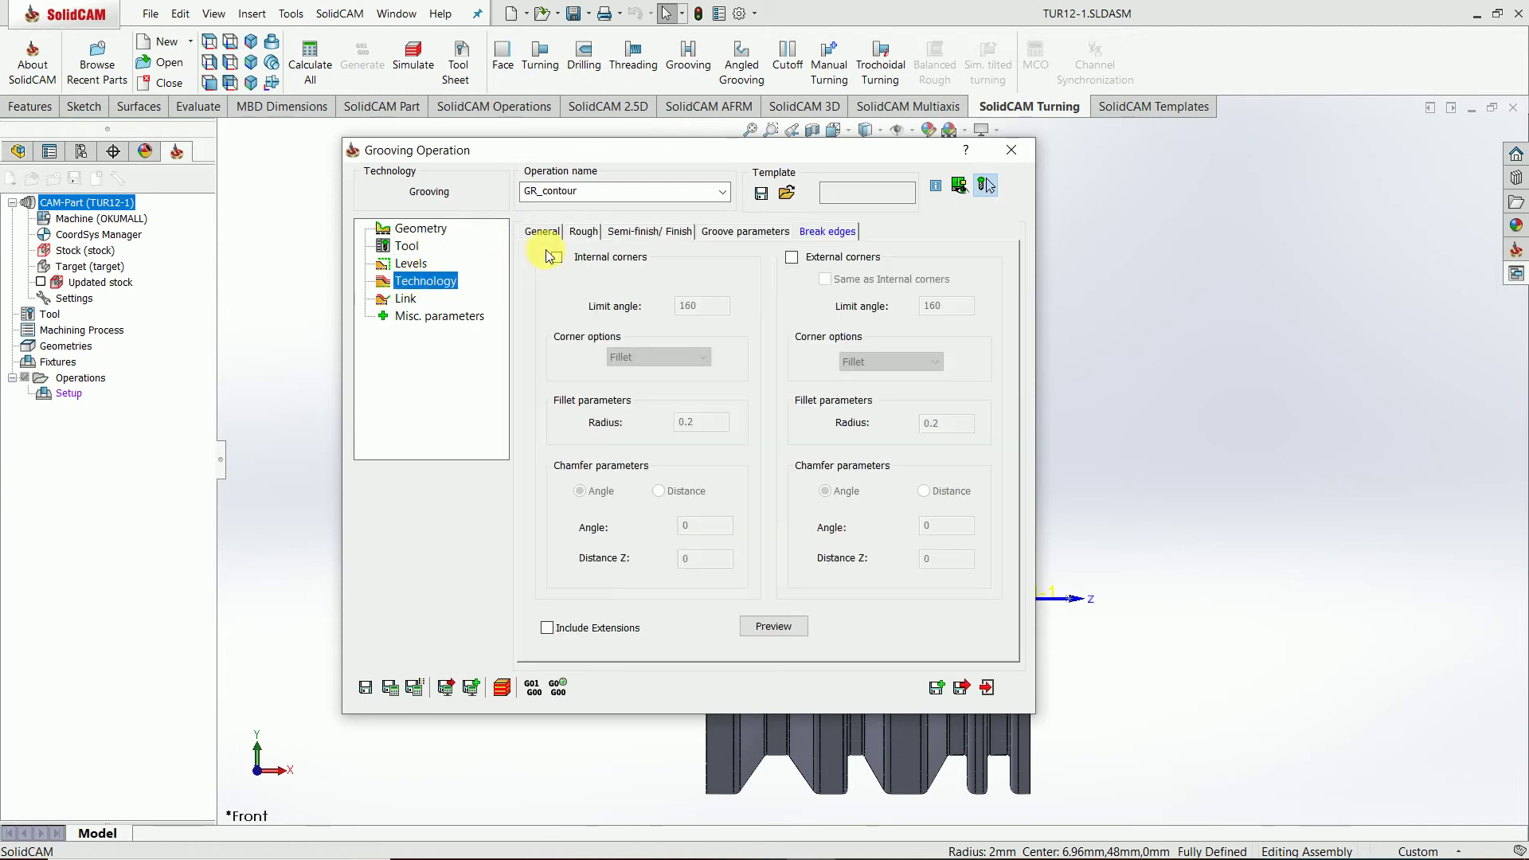
- Try the other grooving modes in the general Technology settings and return the mode to Long external
{"action": "left_click", "coordinate": [545, 231]}
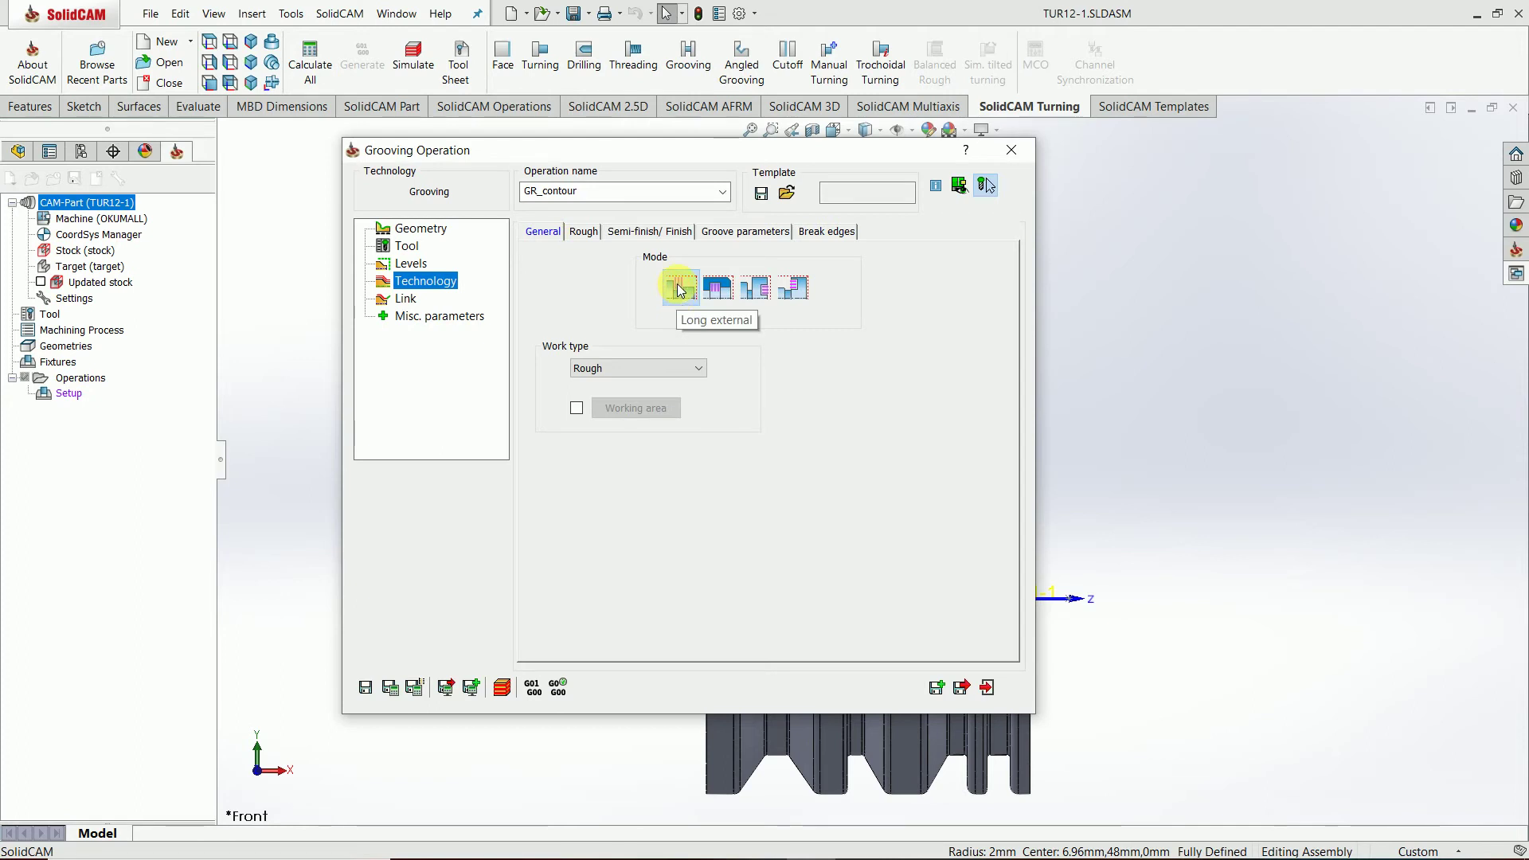
{"action": "left_click", "coordinate": [716, 293]}
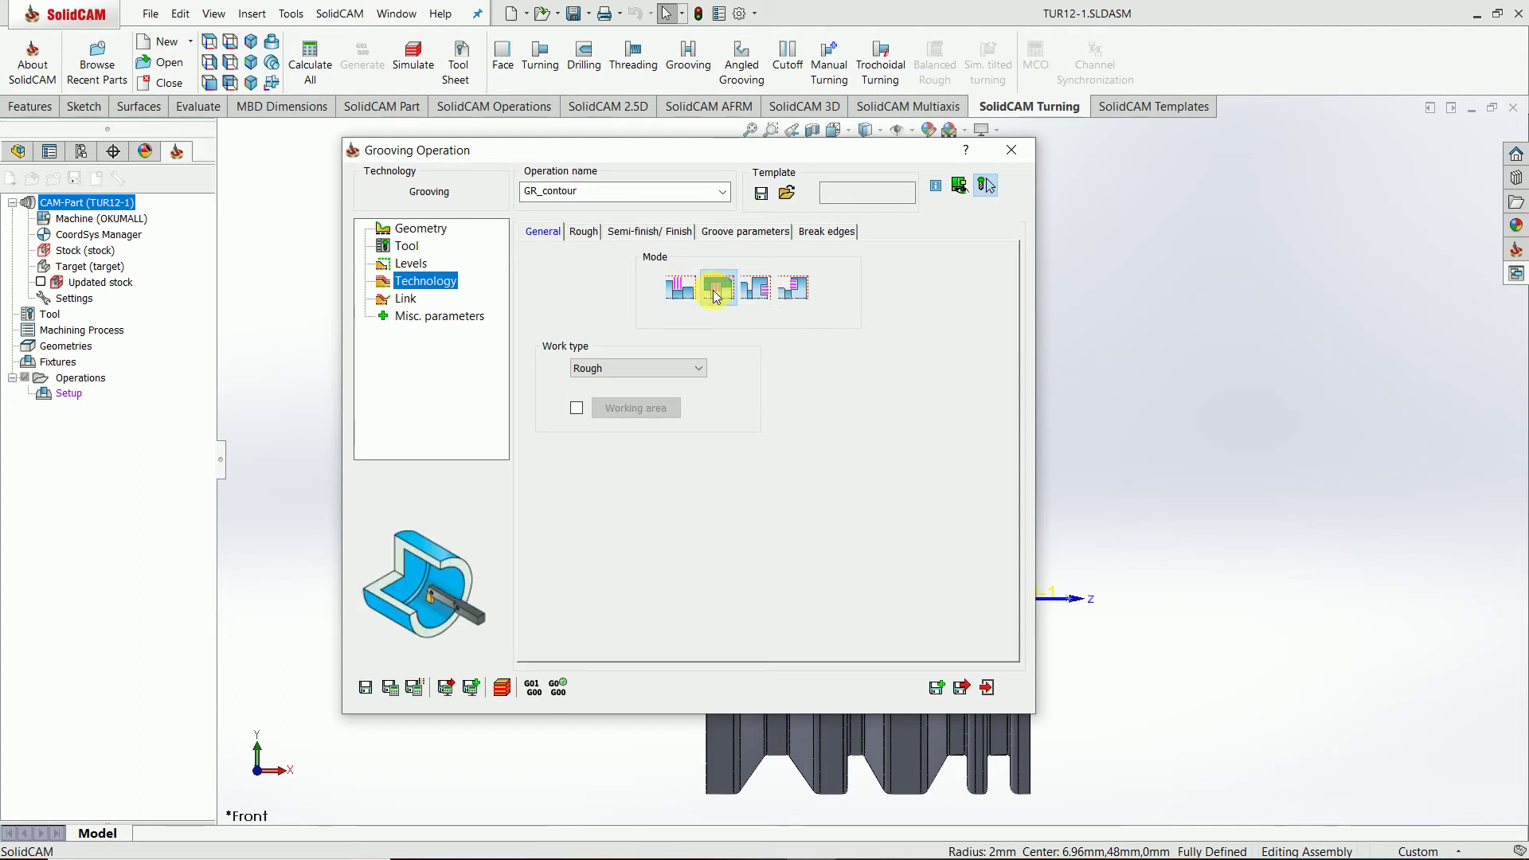
{"action": "left_click", "coordinate": [751, 298]}
{"action": "left_click", "coordinate": [793, 291]}
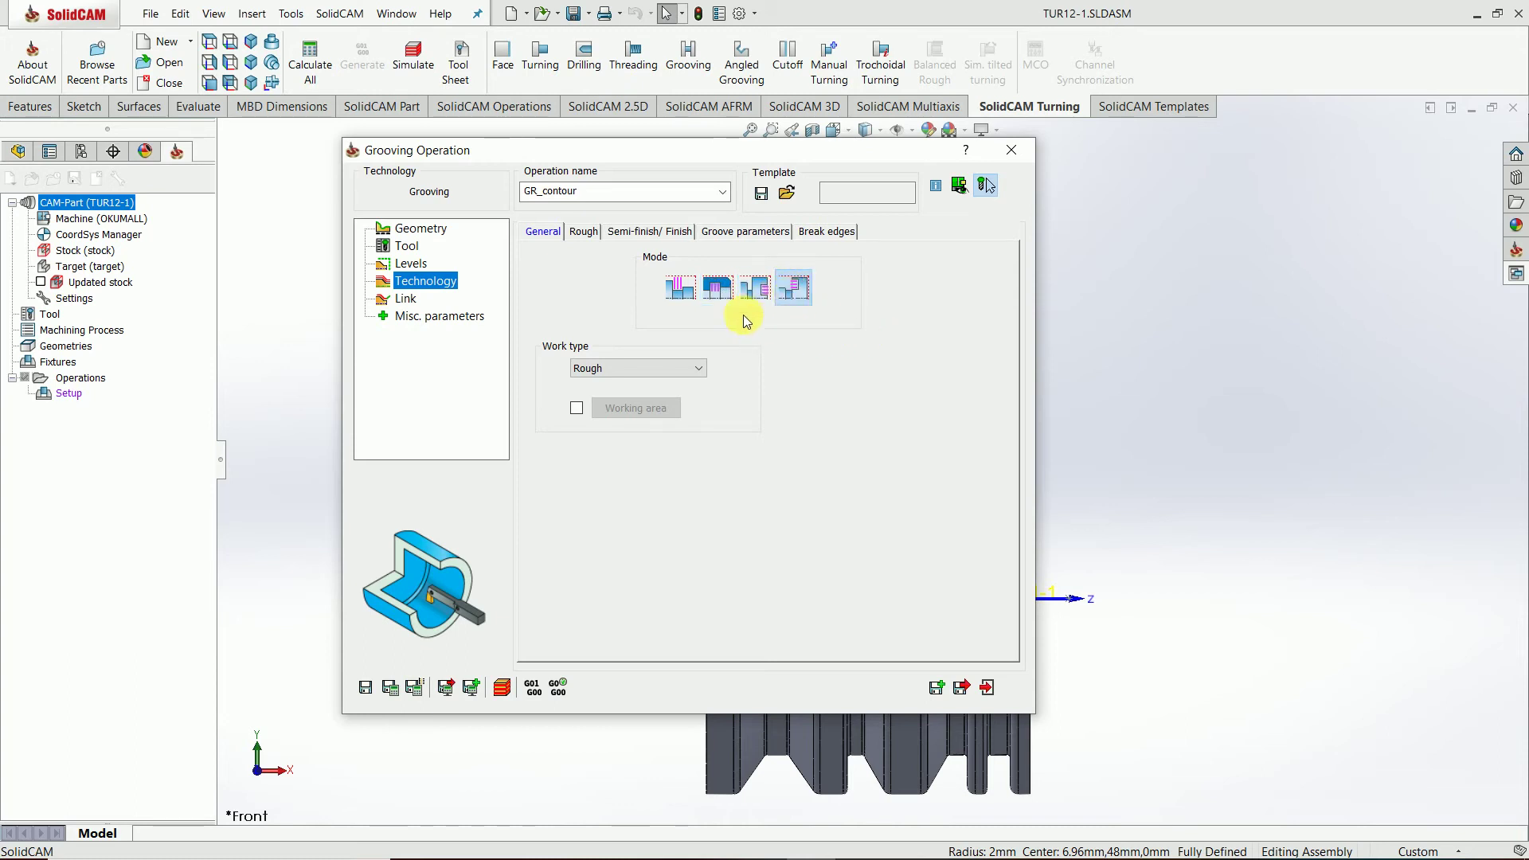
{"action": "left_click", "coordinate": [681, 288]}
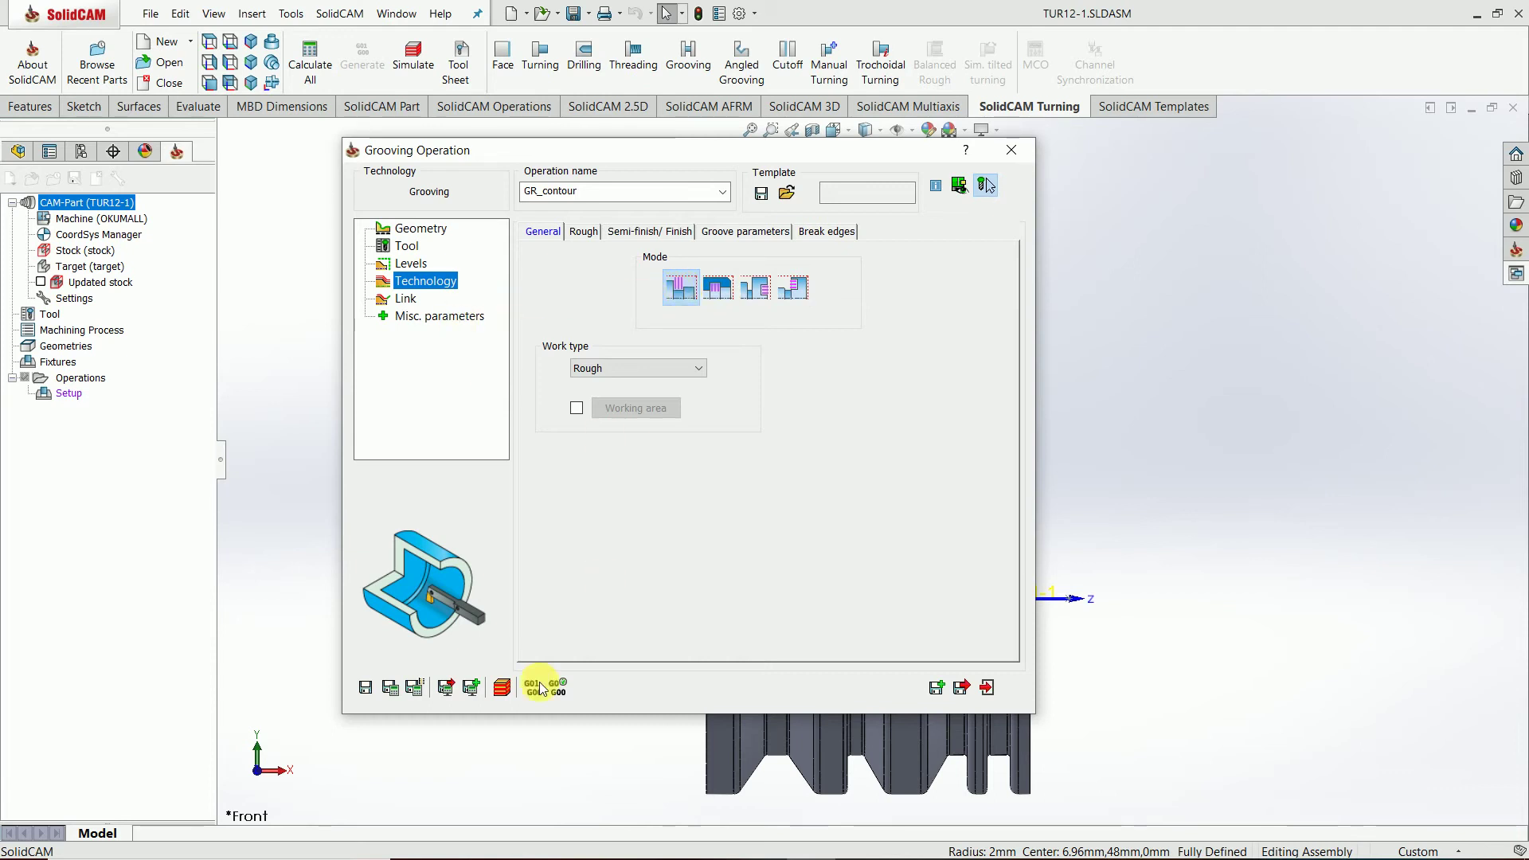
- Save and calculate the GR_contour operation and play its Turning simulation
{"action": "left_click", "coordinate": [392, 691]}
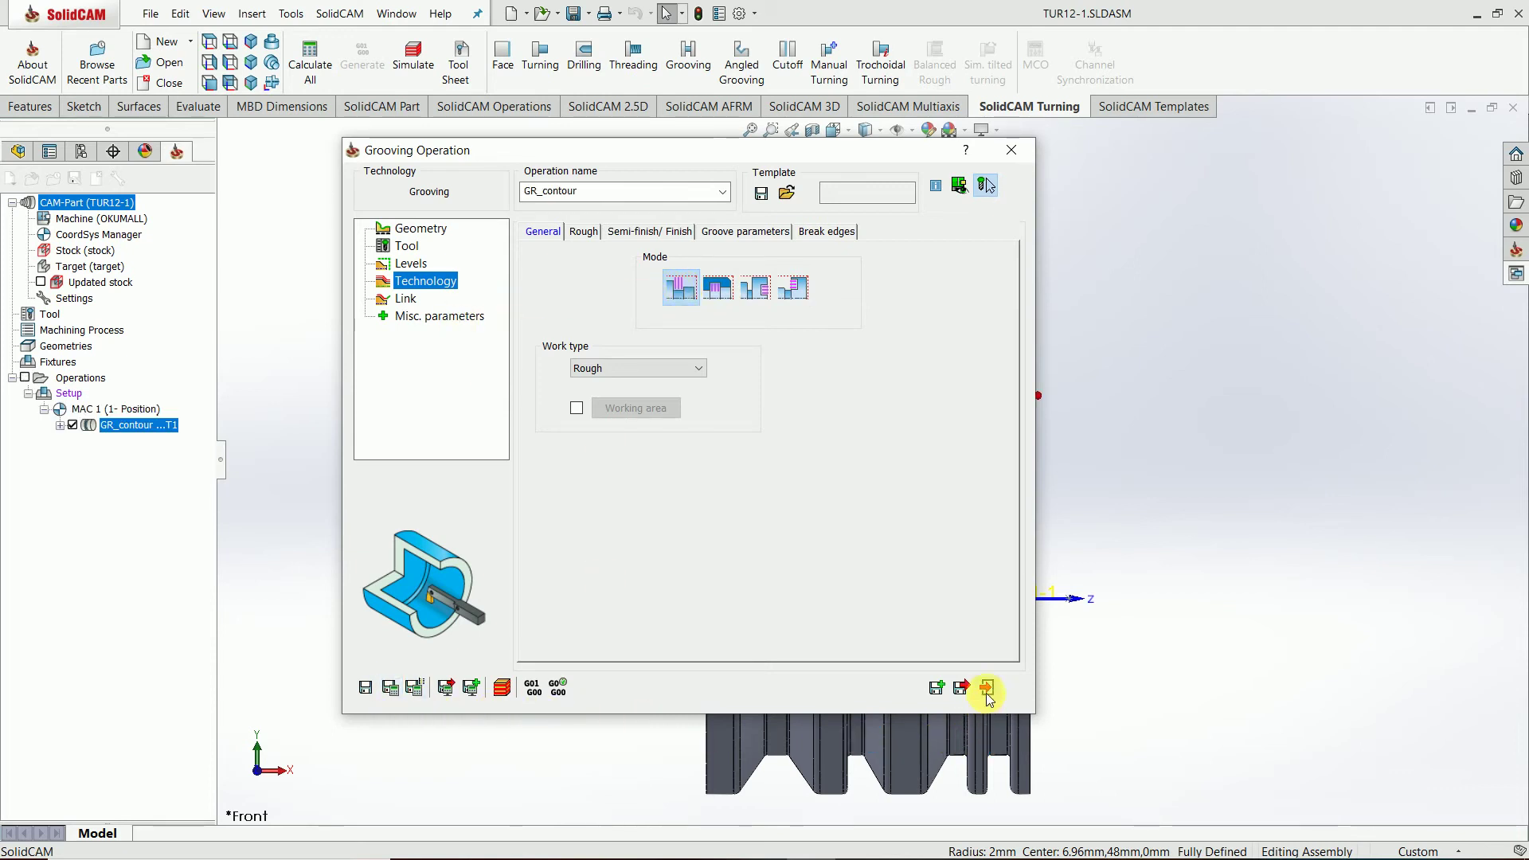
{"action": "left_click", "coordinate": [529, 690]}
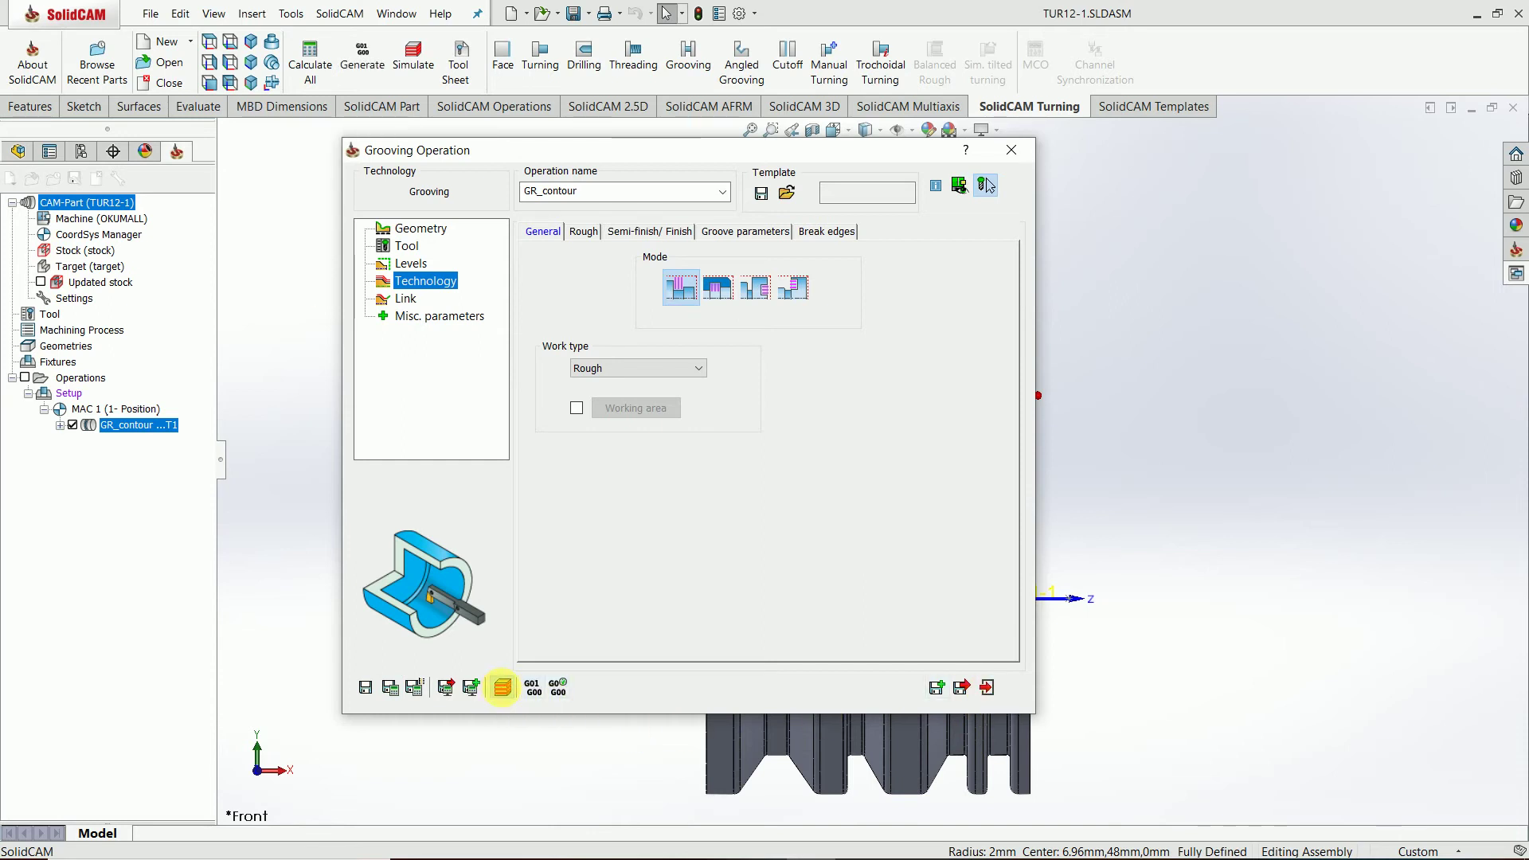
{"action": "left_click", "coordinate": [126, 521]}
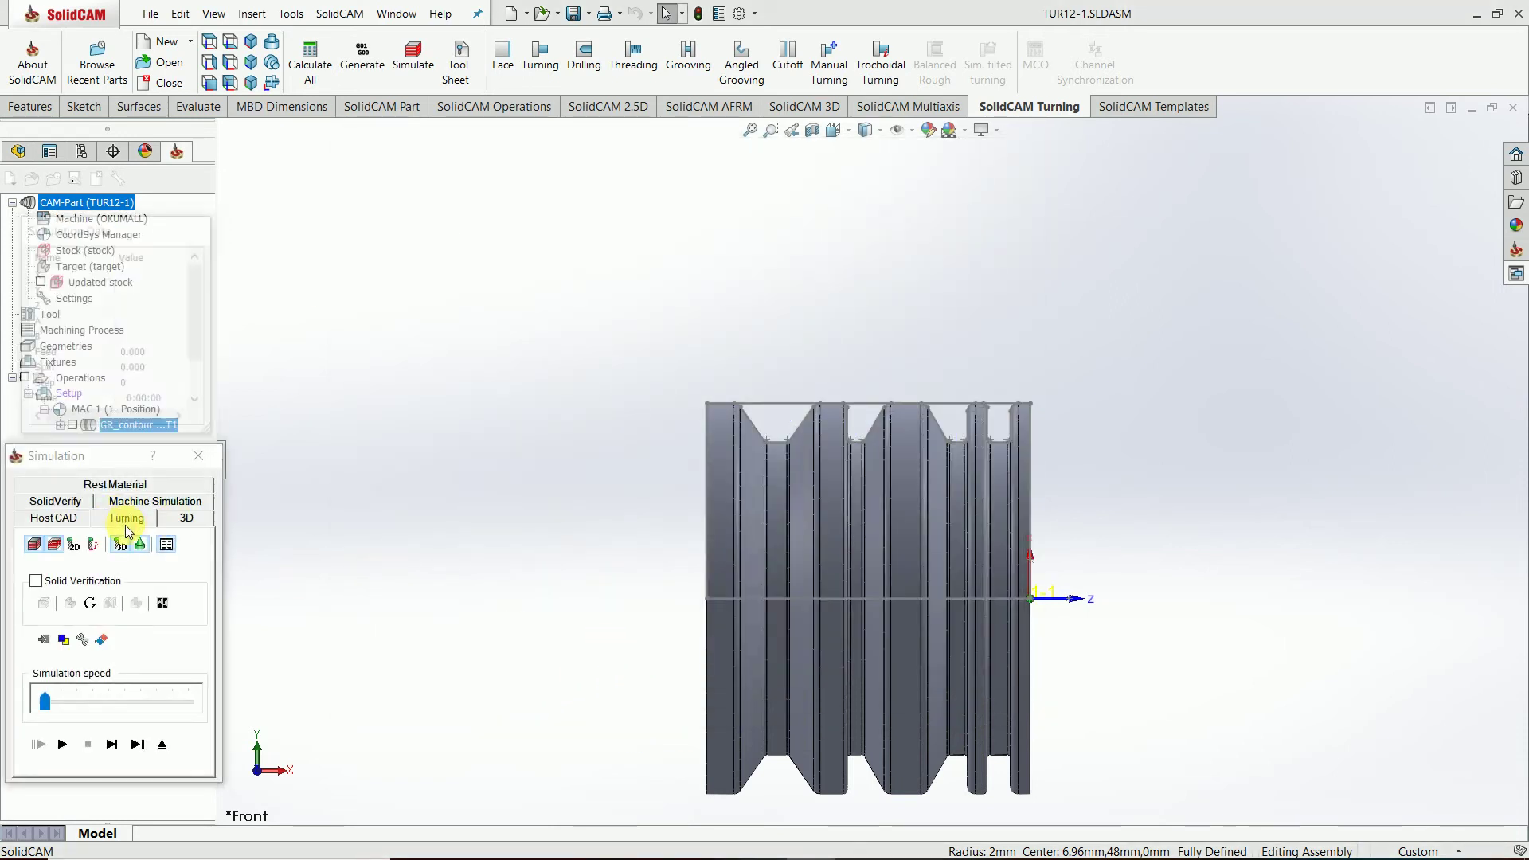
{"action": "left_click", "coordinate": [62, 744]}
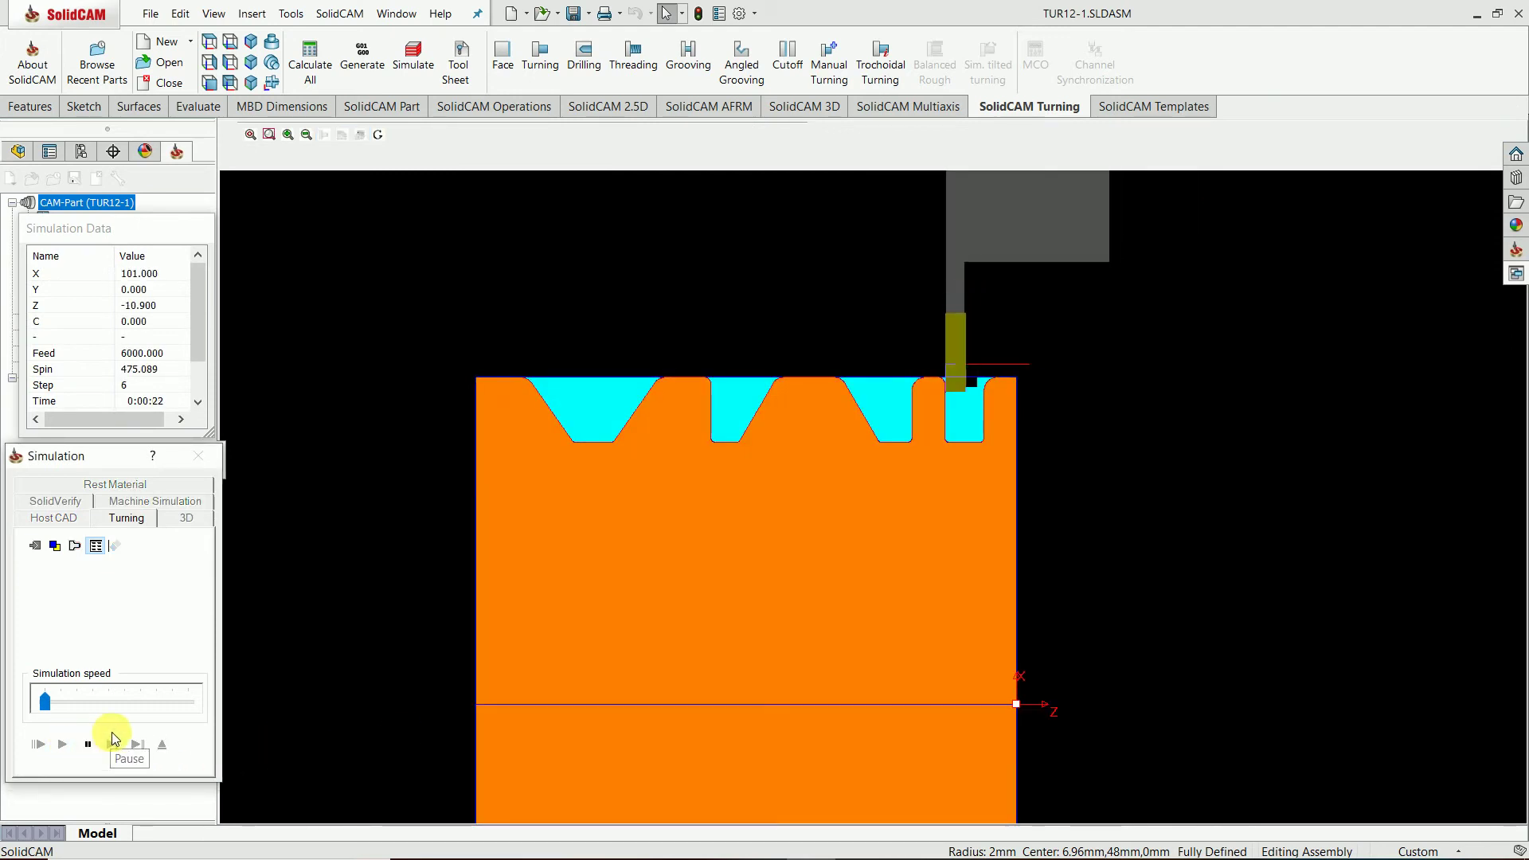
- Watch the Turning simulation through roughing at higher speed and finishing at the slowest speed, and close it
{"action": "left_click_drag", "start_coordinate": [45, 702], "coordinate": [97, 705]}
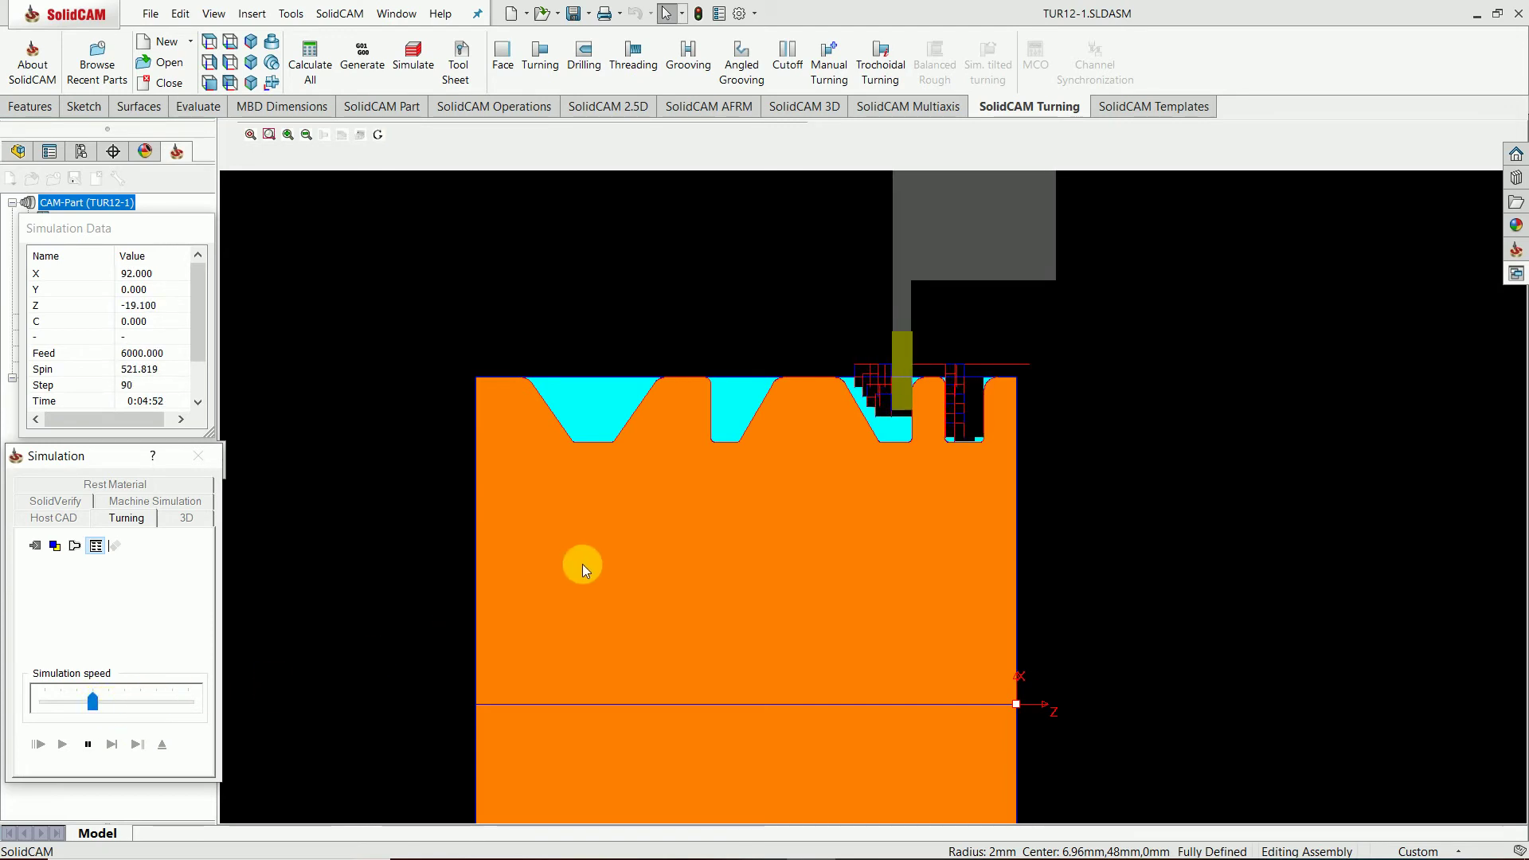
{"action": "left_click_drag", "start_coordinate": [92, 702], "coordinate": [226, 706]}
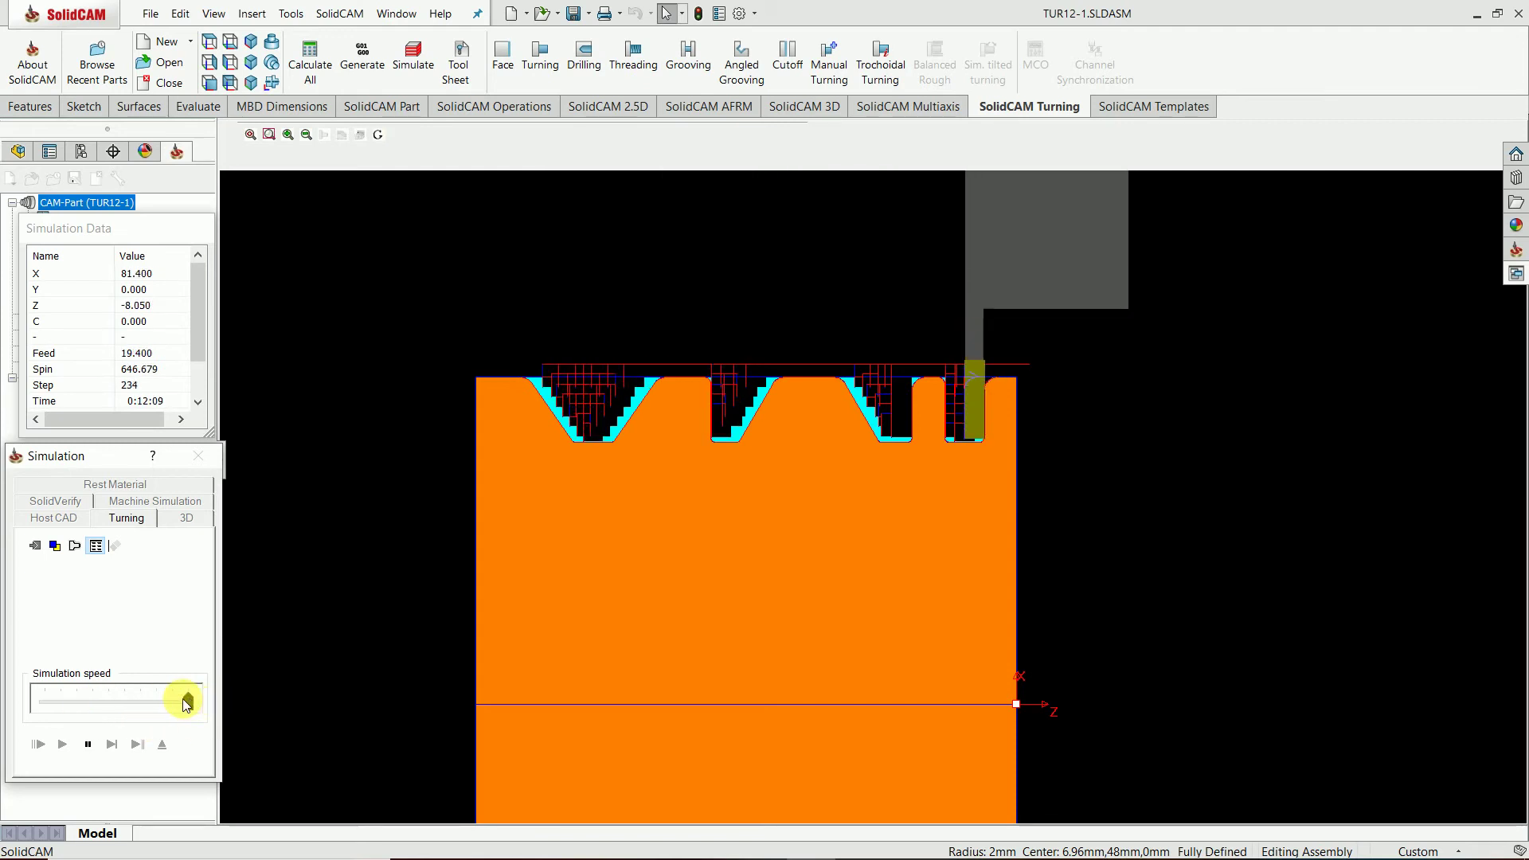
{"action": "left_click_drag", "start_coordinate": [188, 699], "coordinate": [2, 700]}
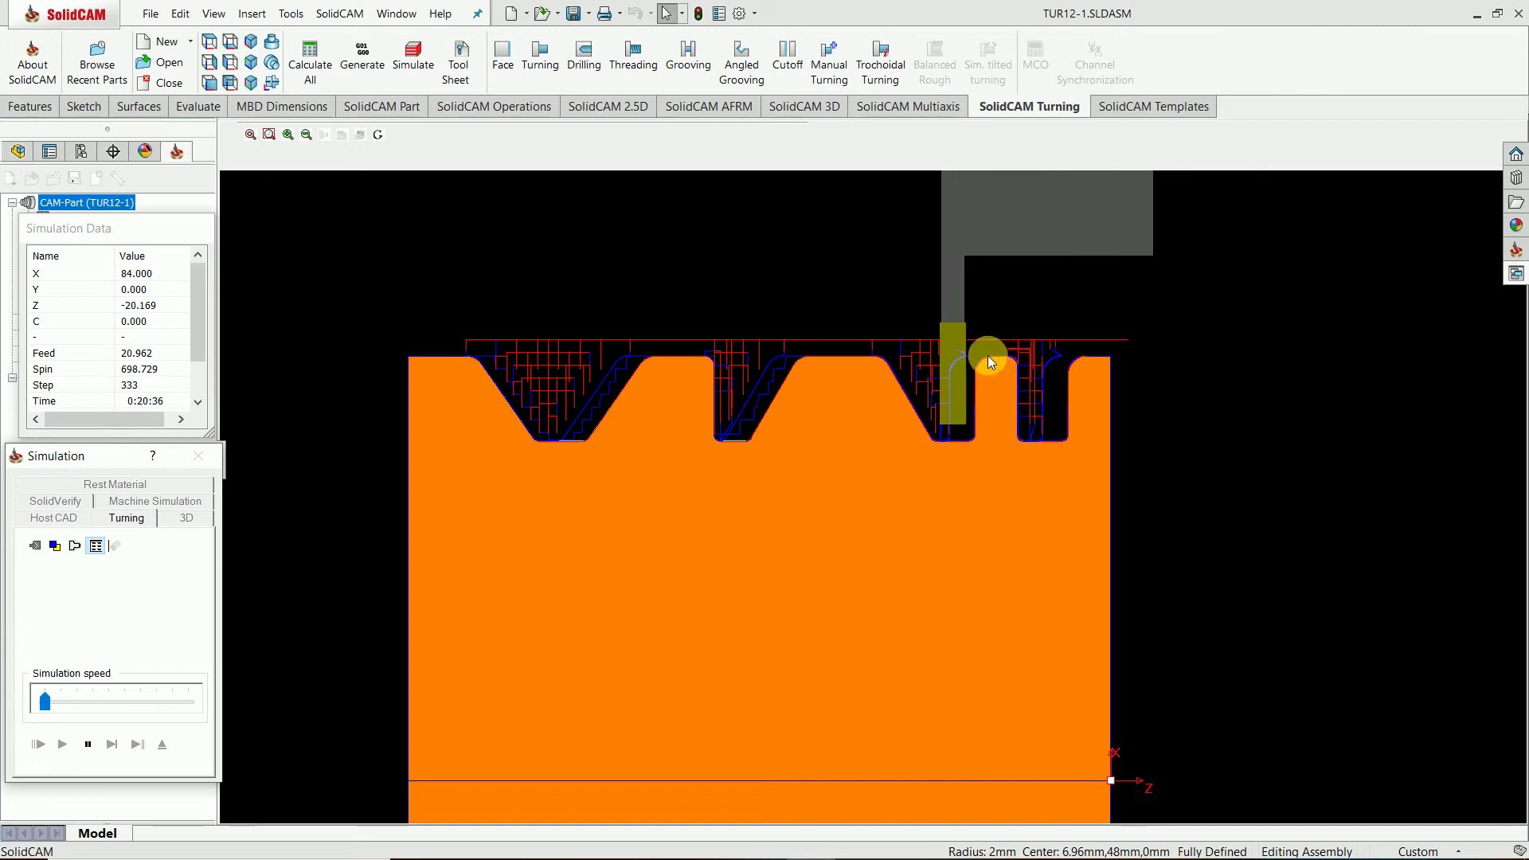
{"action": "scroll", "coordinate": [988, 366], "scroll_direction": "up", "scroll_amount": 1}
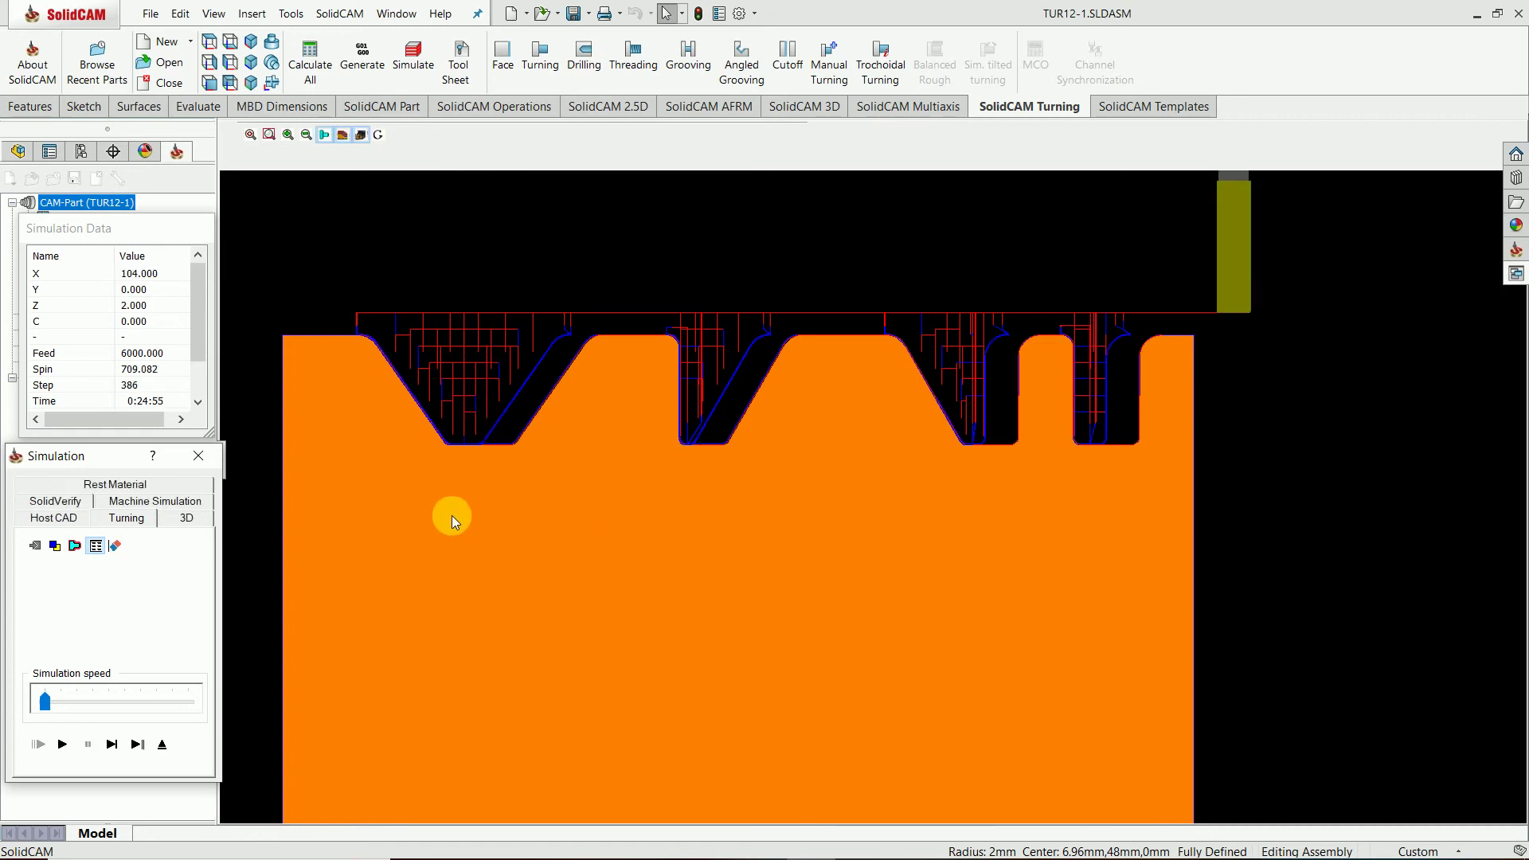
{"action": "left_click", "coordinate": [198, 455]}
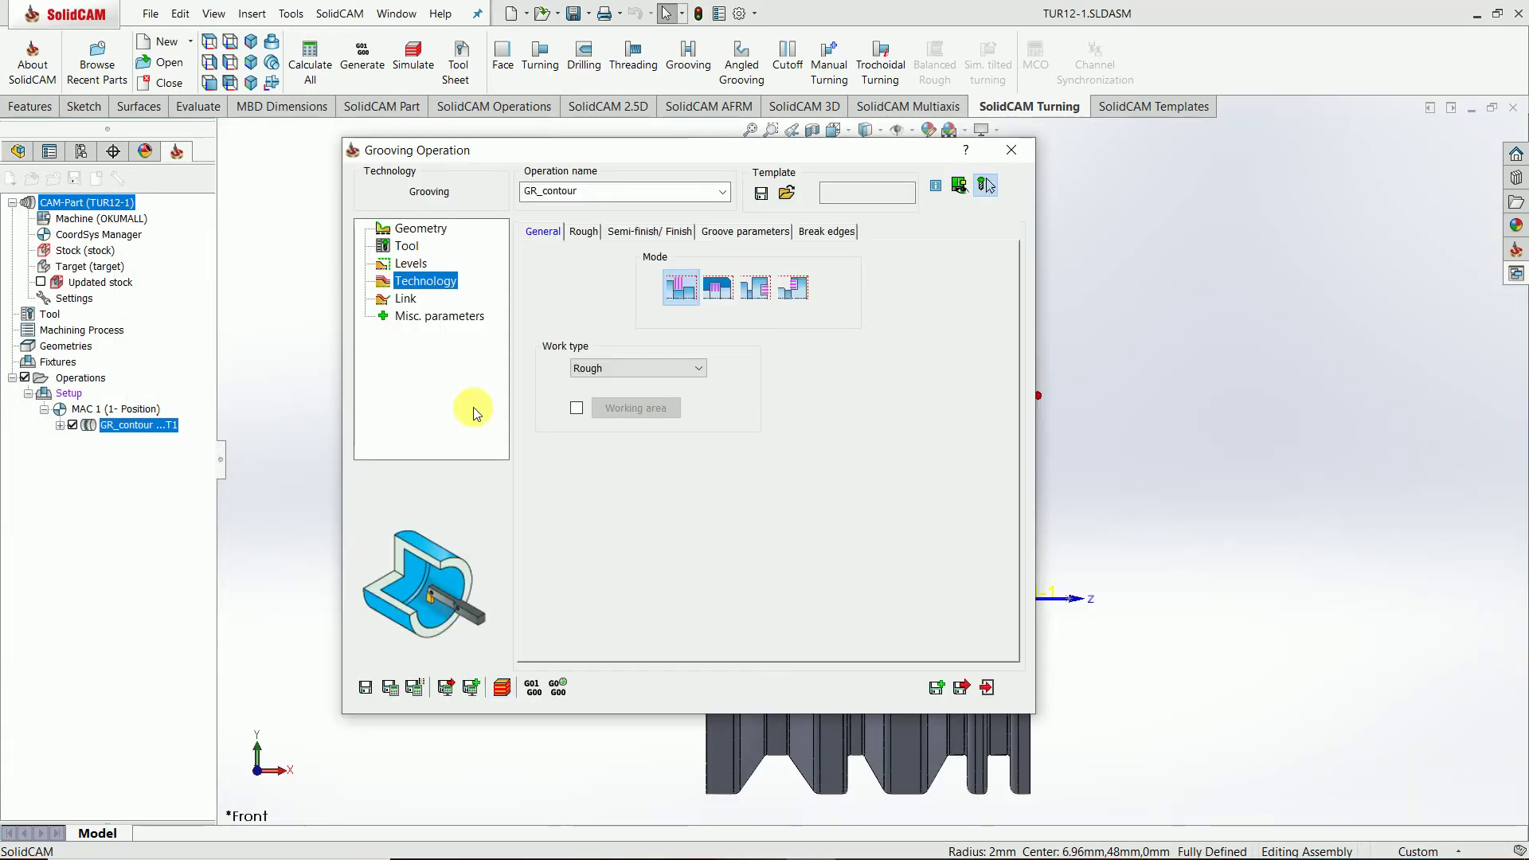
- Set the grooving operation's finish pass to run on the Entire geometry
{"action": "left_click", "coordinate": [398, 264]}
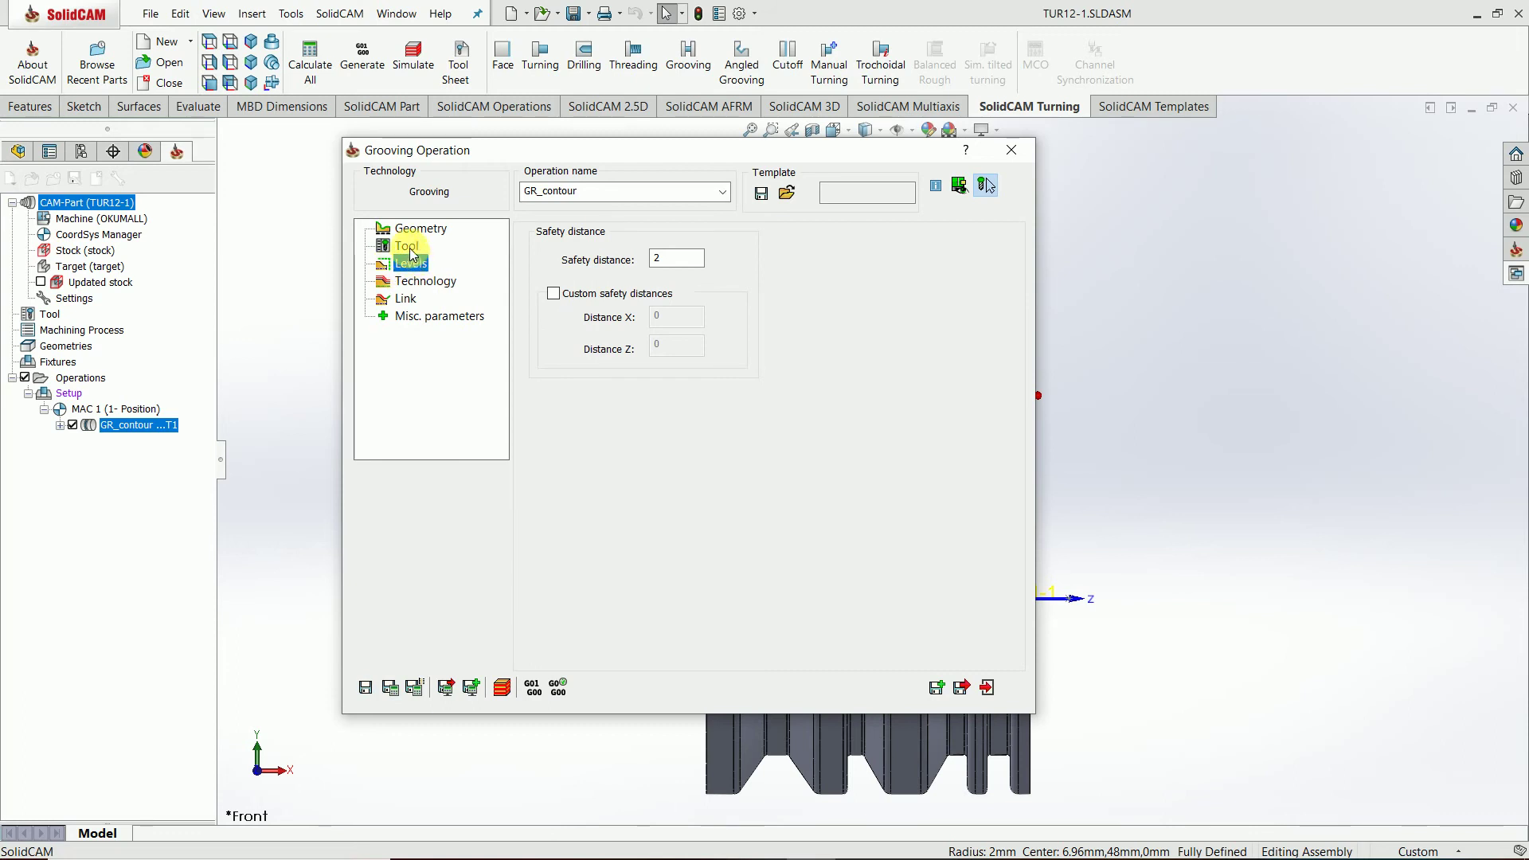
{"action": "left_click", "coordinate": [414, 283]}
{"action": "left_click", "coordinate": [587, 232]}
{"action": "left_click", "coordinate": [646, 233]}
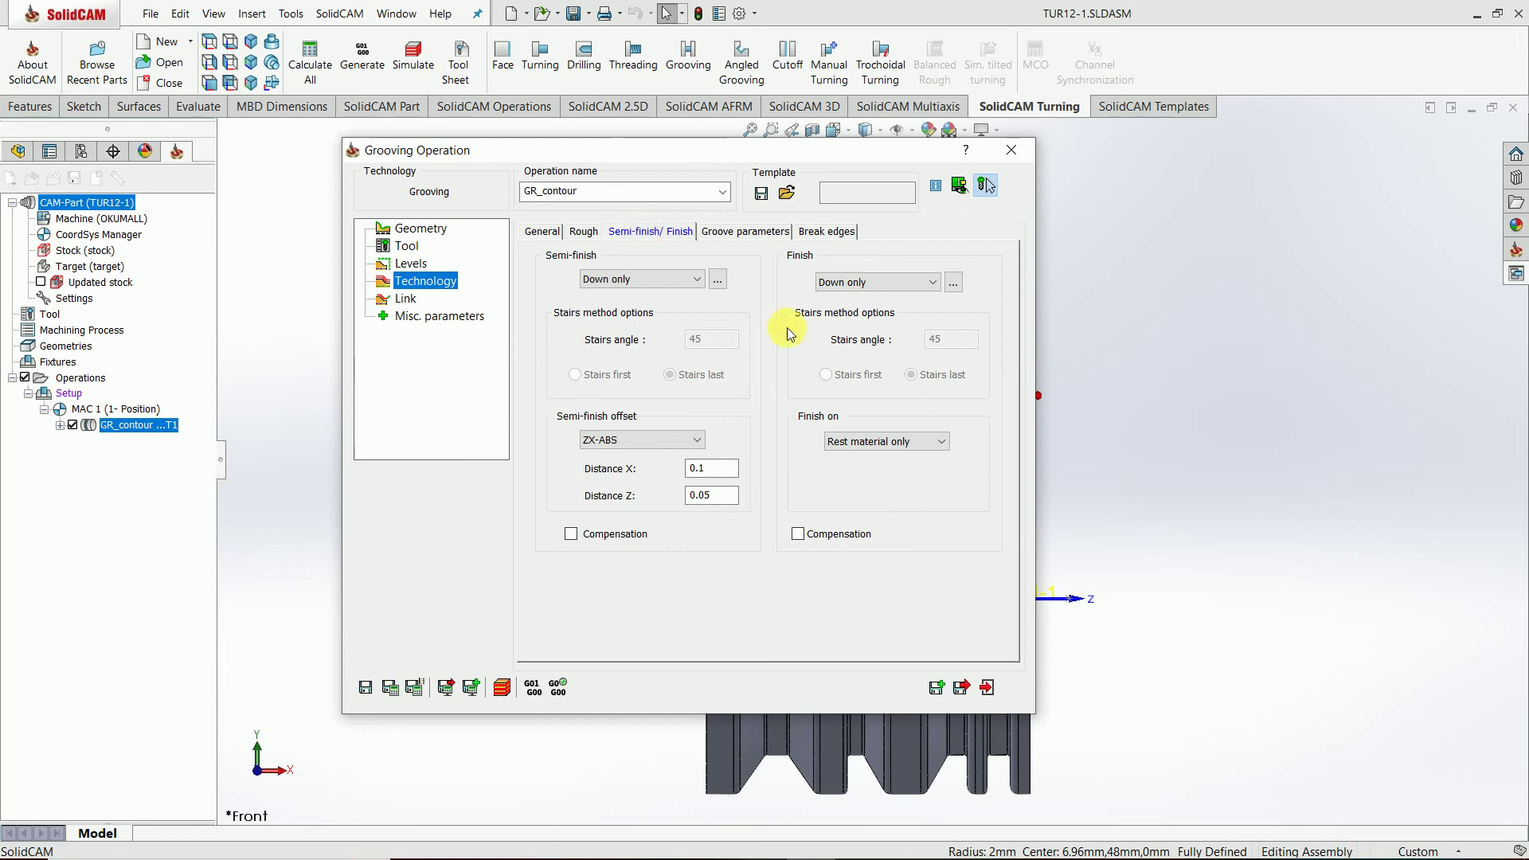
{"action": "left_click", "coordinate": [937, 441]}
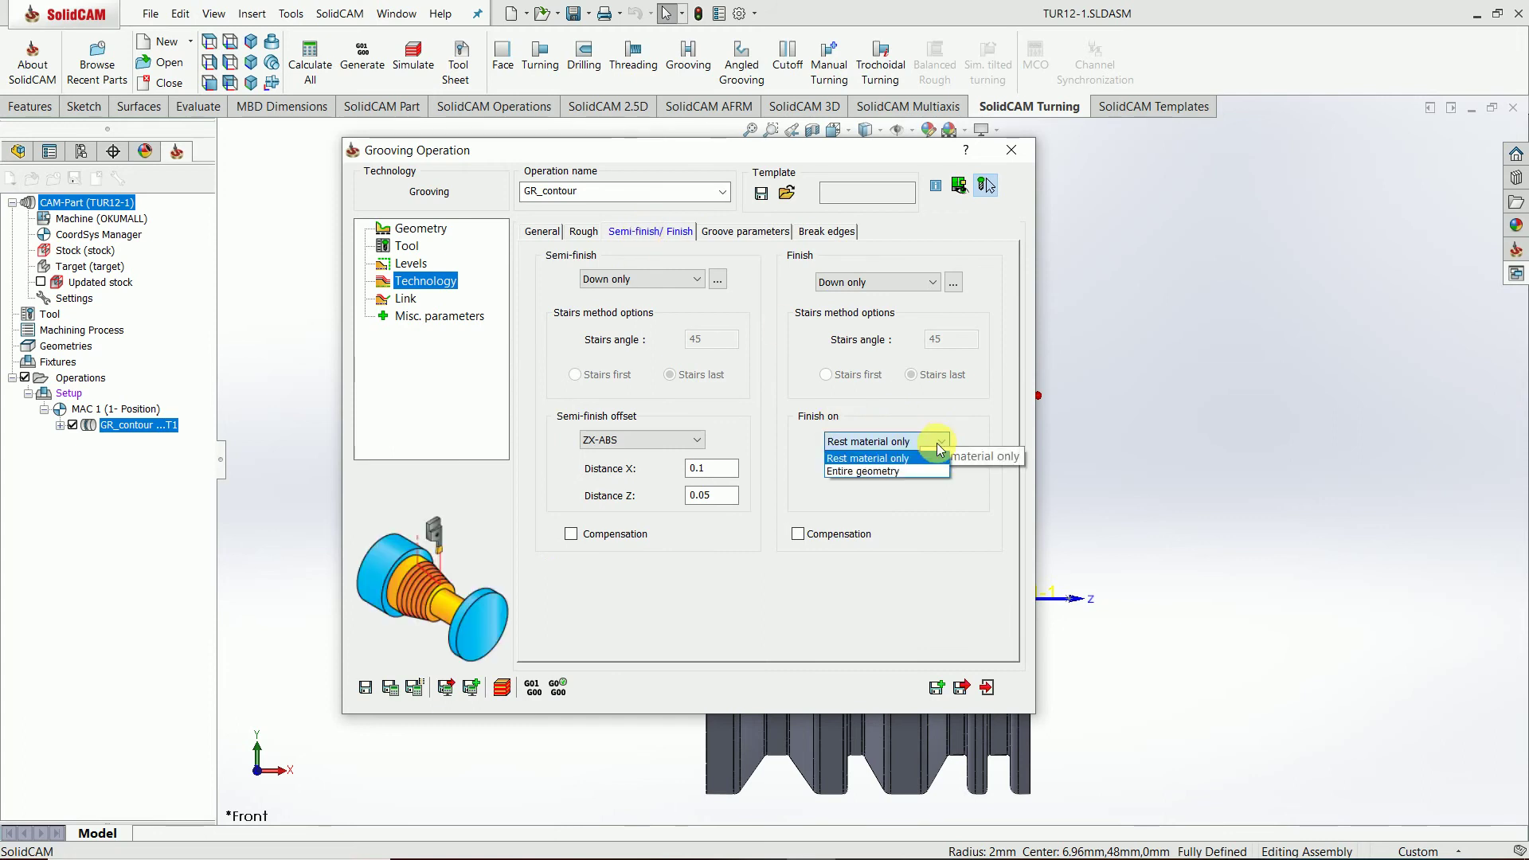
{"action": "left_click", "coordinate": [900, 472]}
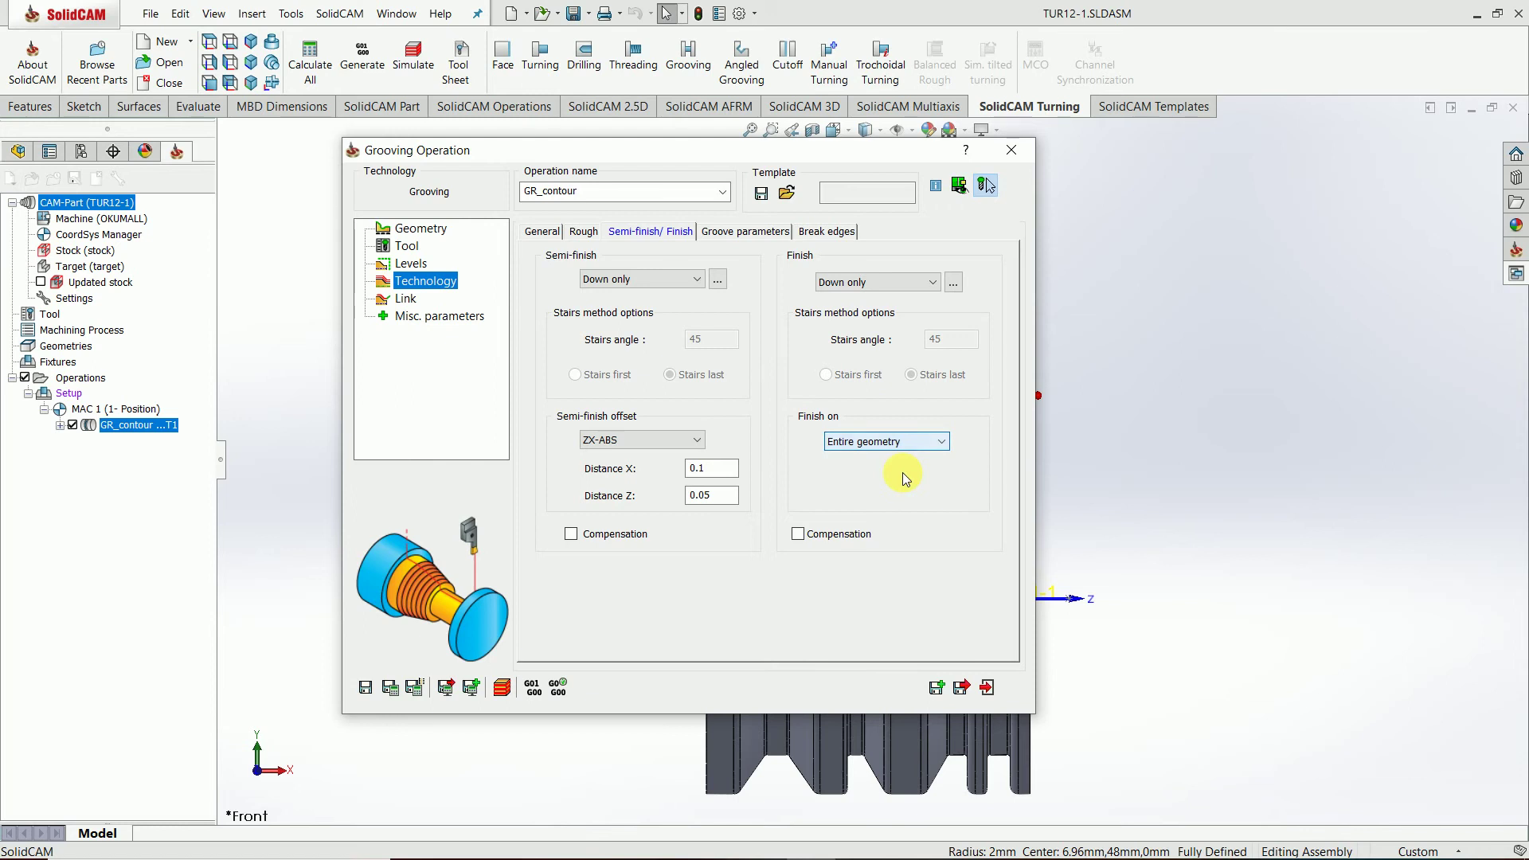
- Save and calculate the GR_contour operation, and run its Turning simulation through roughing, pausing in the semi-finish pass
{"action": "left_click", "coordinate": [391, 687]}
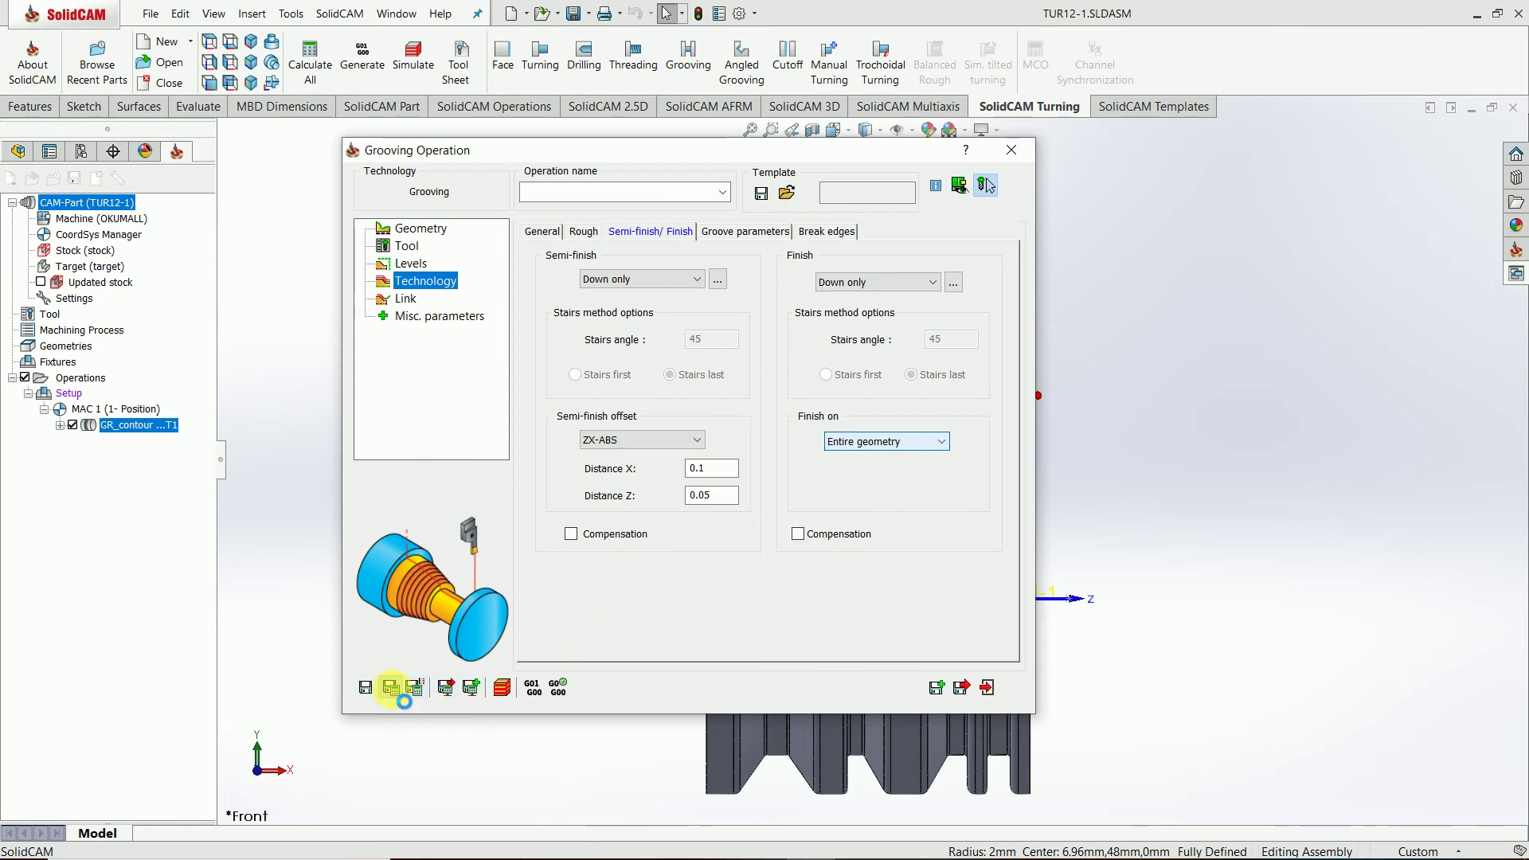
{"action": "left_click", "coordinate": [503, 688]}
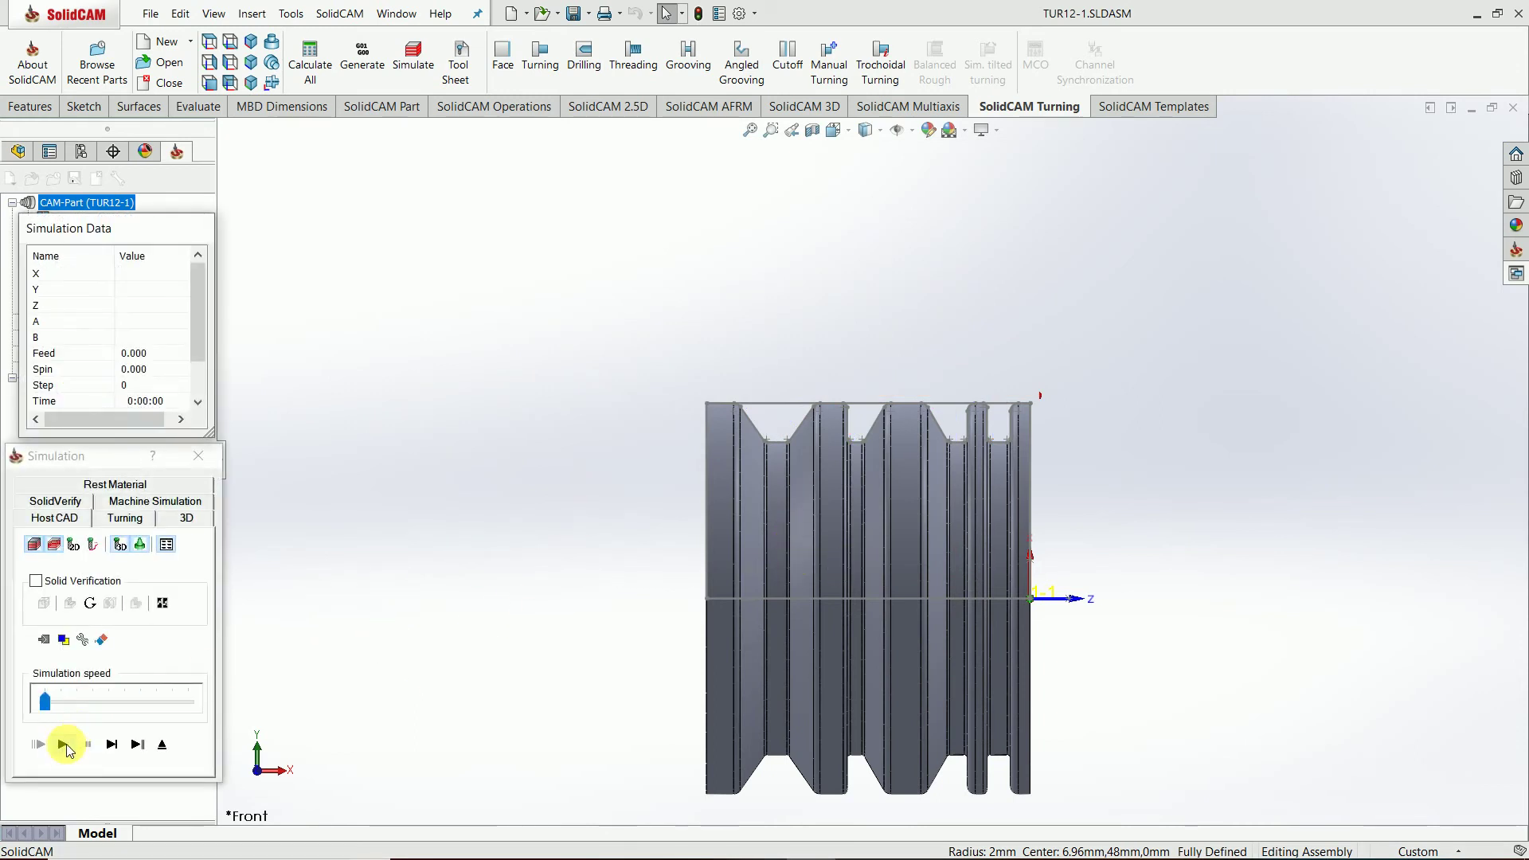
{"action": "left_click", "coordinate": [74, 734]}
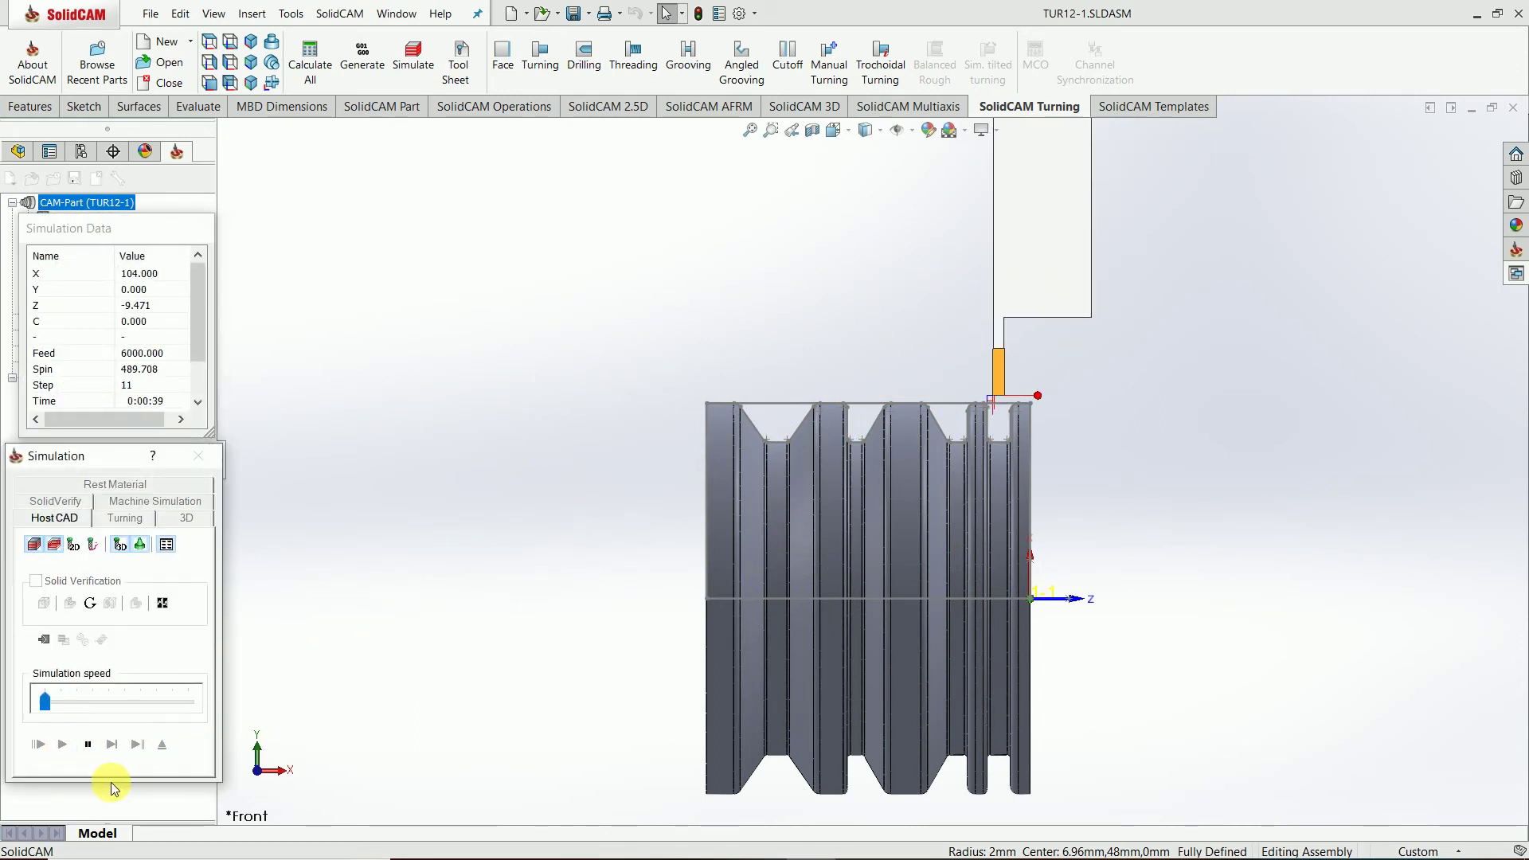
{"action": "left_click", "coordinate": [125, 517]}
{"action": "scroll", "coordinate": [891, 465], "scroll_direction": "down", "scroll_amount": 2}
{"action": "left_click", "coordinate": [62, 744]}
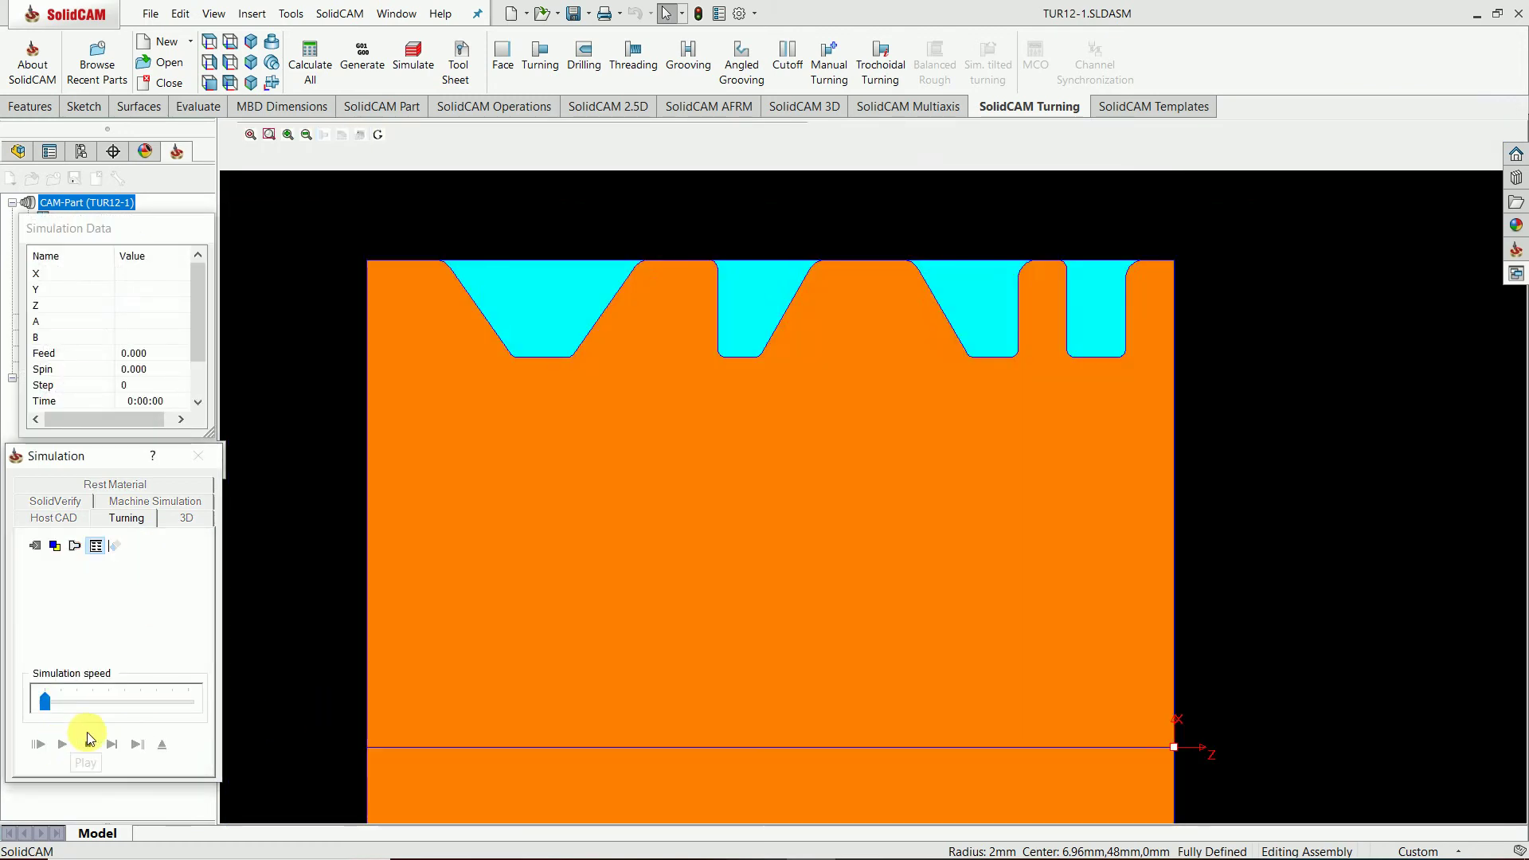
{"action": "left_click_drag", "start_coordinate": [54, 703], "coordinate": [194, 705]}
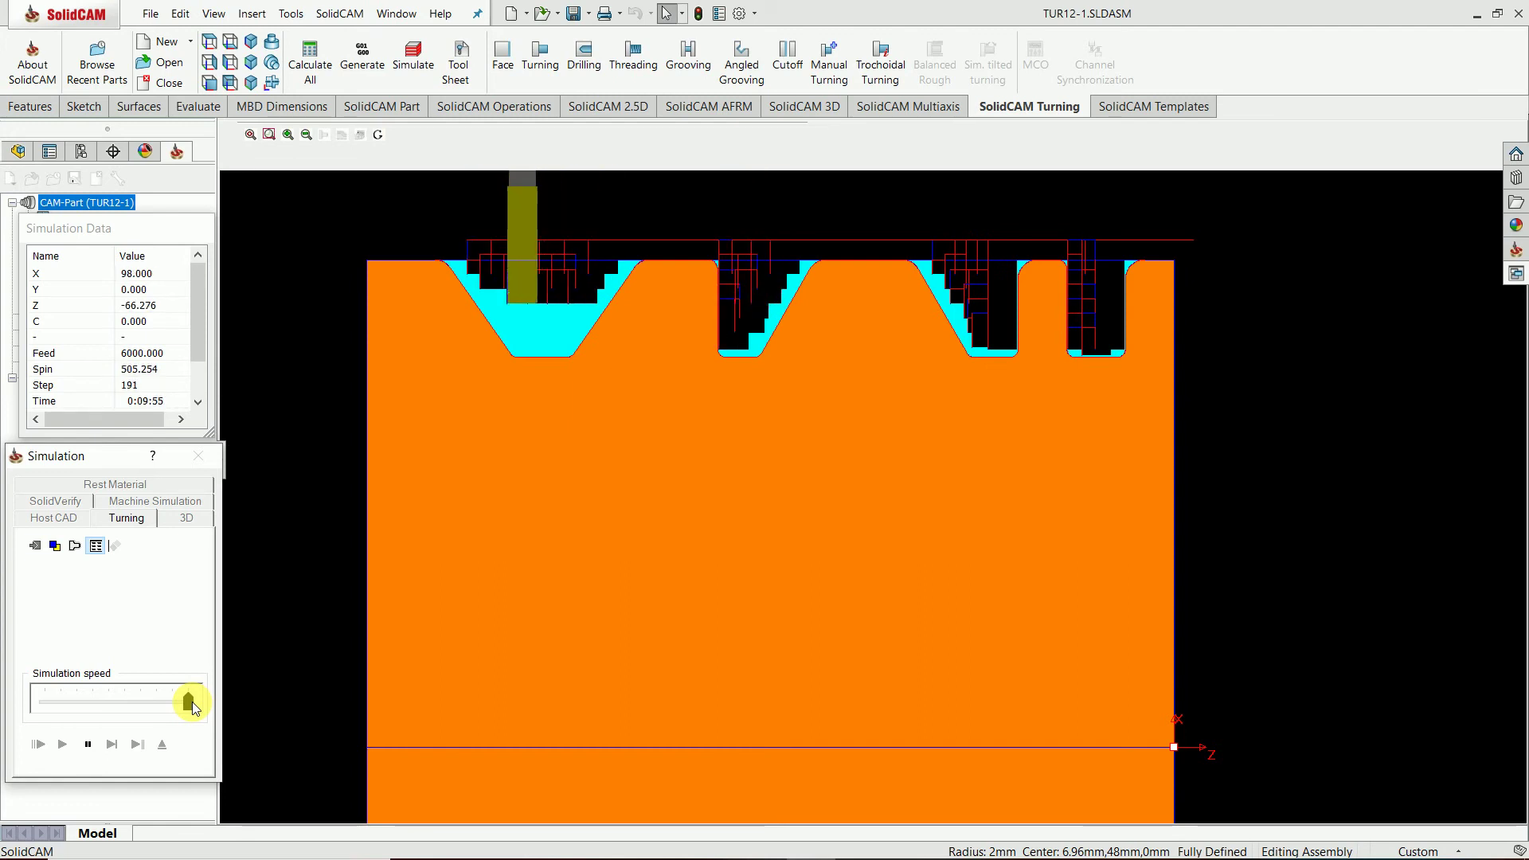
{"action": "left_click_drag", "start_coordinate": [189, 706], "coordinate": [44, 705]}
{"action": "left_click", "coordinate": [88, 745]}
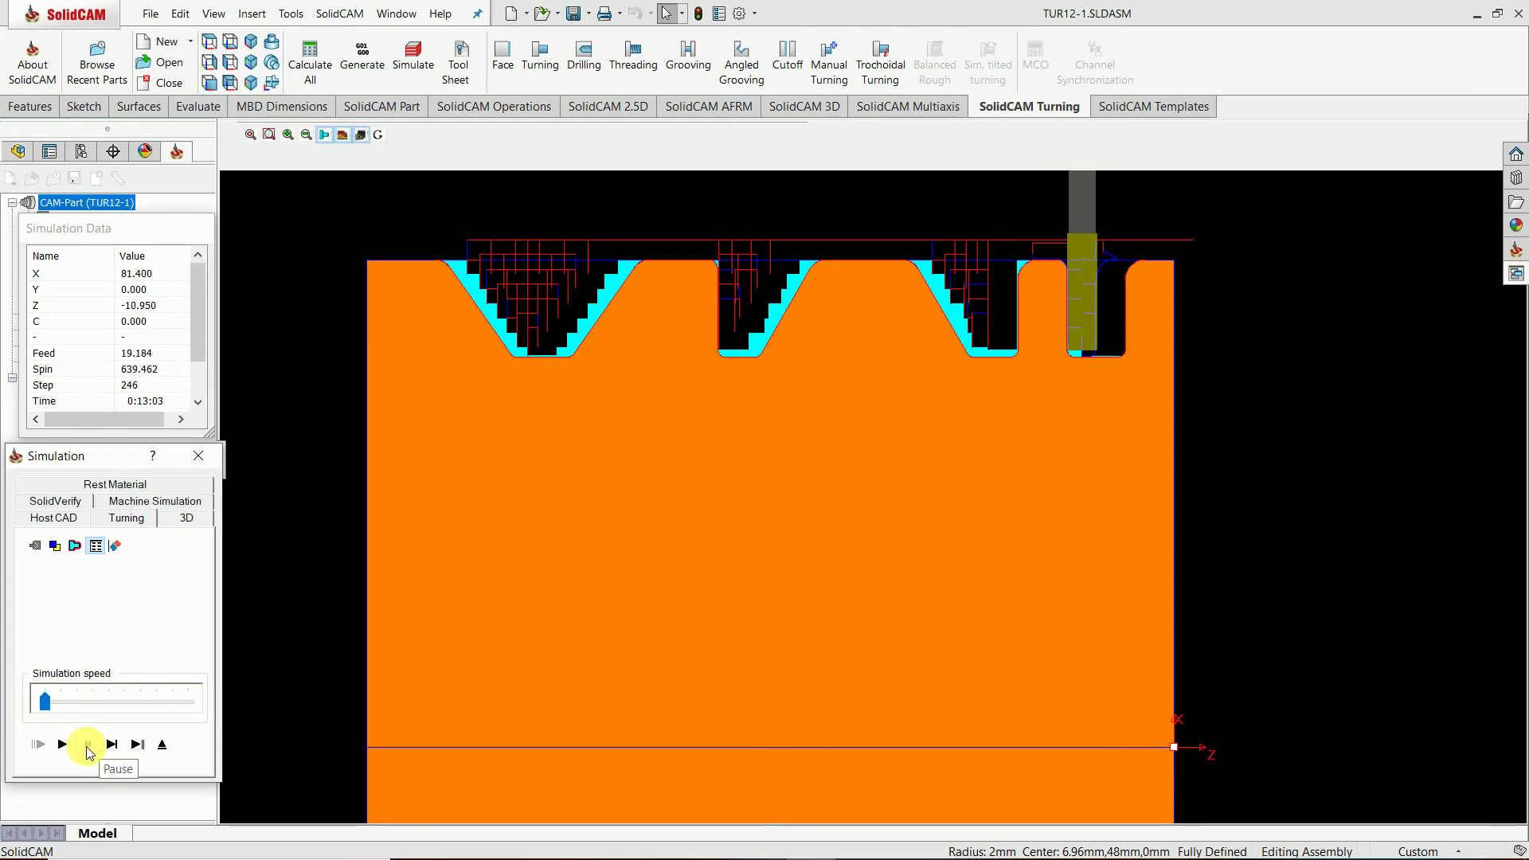
- Advance the Turning simulation move by move through the semi-finish cuts of all four grooves
{"action": "left_click", "coordinate": [108, 745]}
{"action": "left_click", "coordinate": [110, 745]}
{"action": "left_click", "coordinate": [111, 745]}
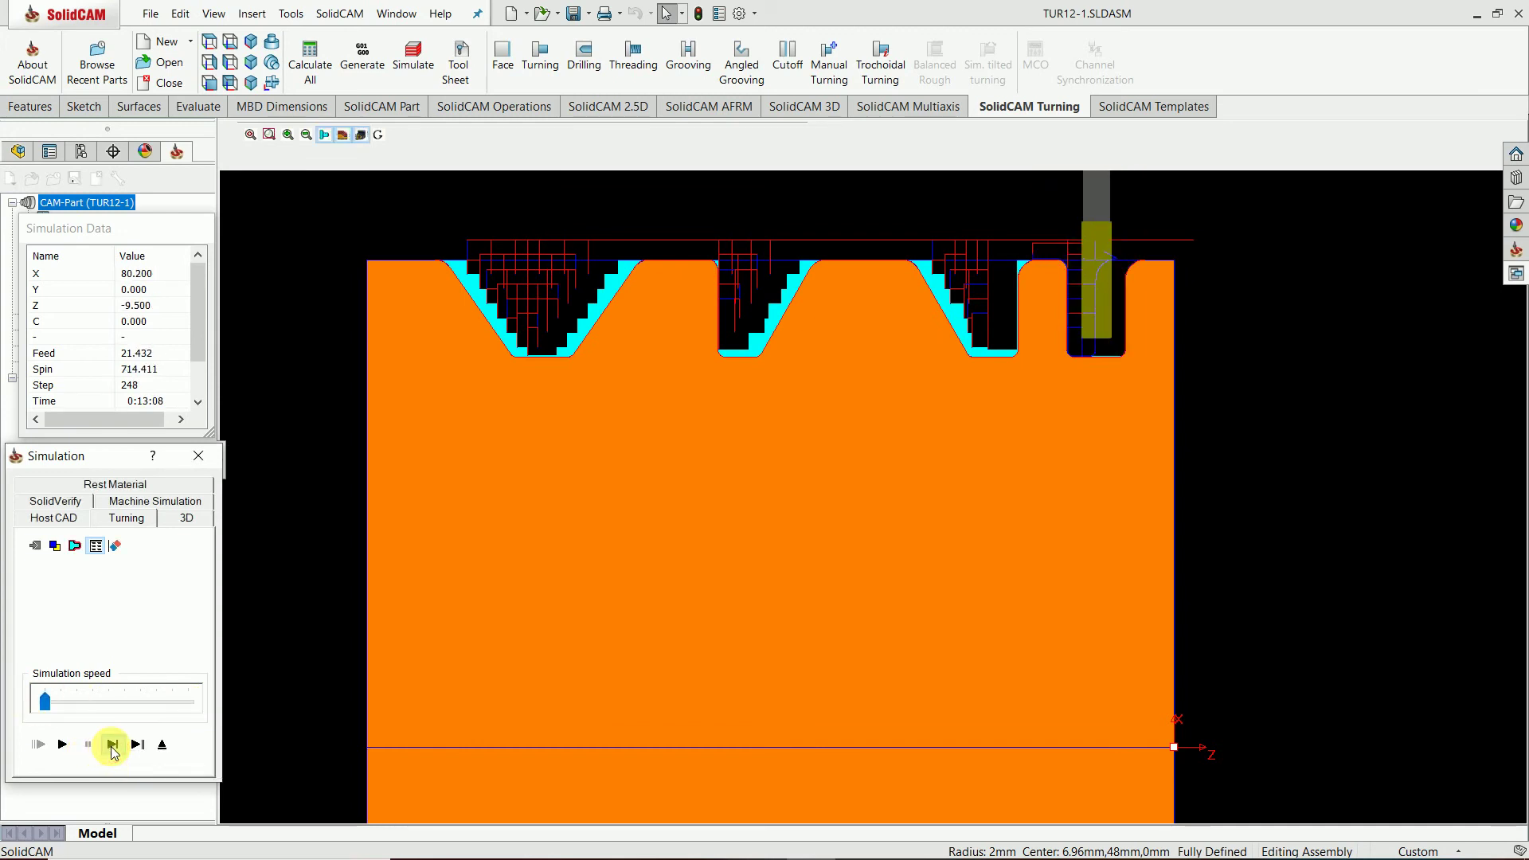
{"action": "left_click", "coordinate": [111, 745]}
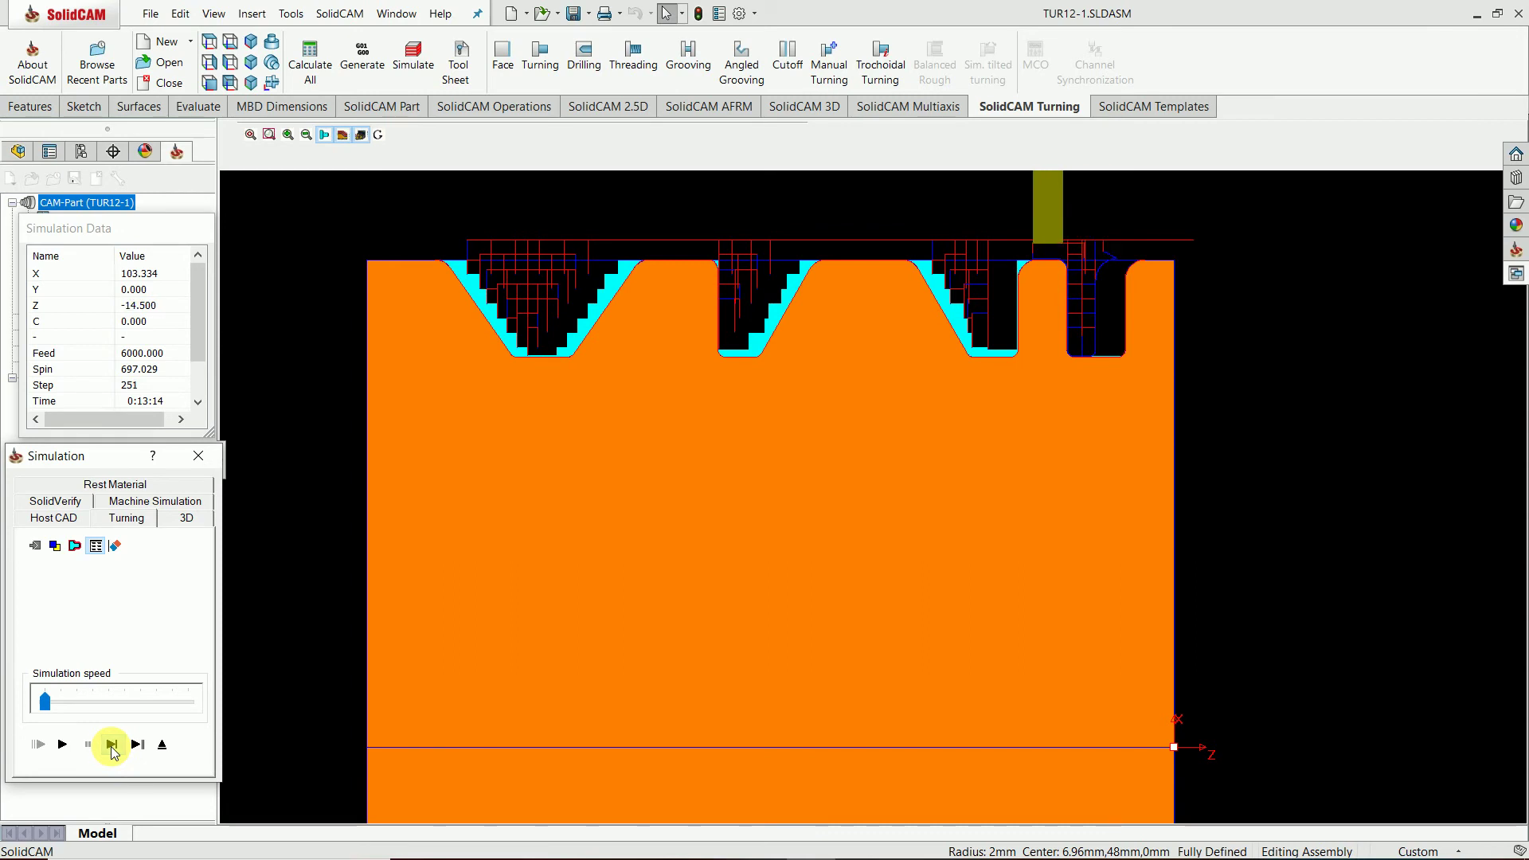
{"action": "left_click", "coordinate": [111, 745]}
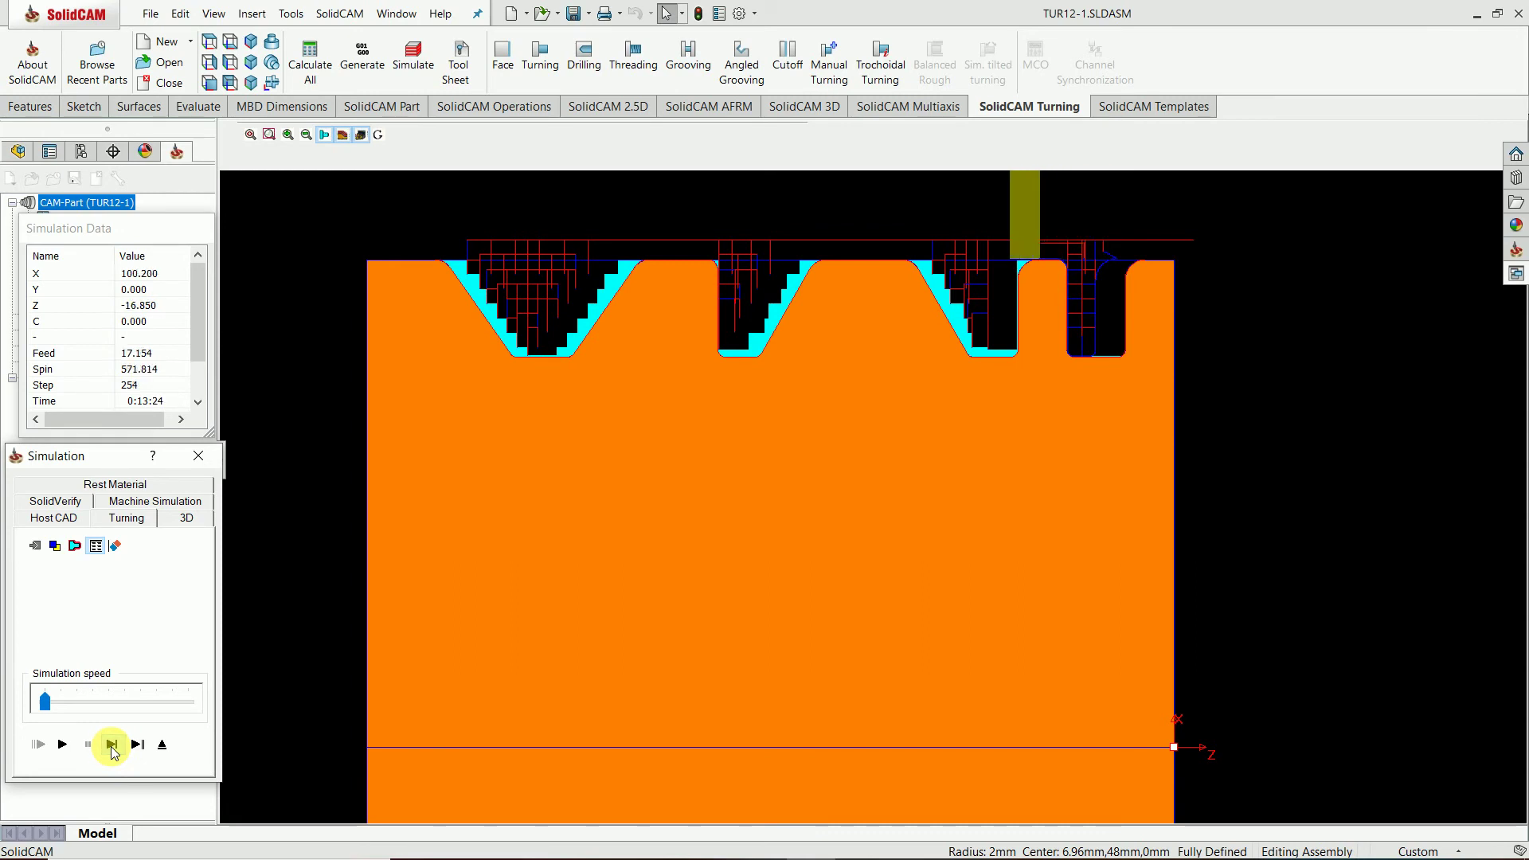
{"action": "left_click", "coordinate": [111, 745]}
{"action": "left_click", "coordinate": [111, 745]}
{"action": "left_click", "coordinate": [111, 745]}
{"action": "left_click", "coordinate": [111, 745]}
{"action": "left_click", "coordinate": [111, 745]}
{"action": "left_click", "coordinate": [112, 745]}
{"action": "left_click", "coordinate": [112, 745]}
{"action": "left_click", "coordinate": [112, 745]}
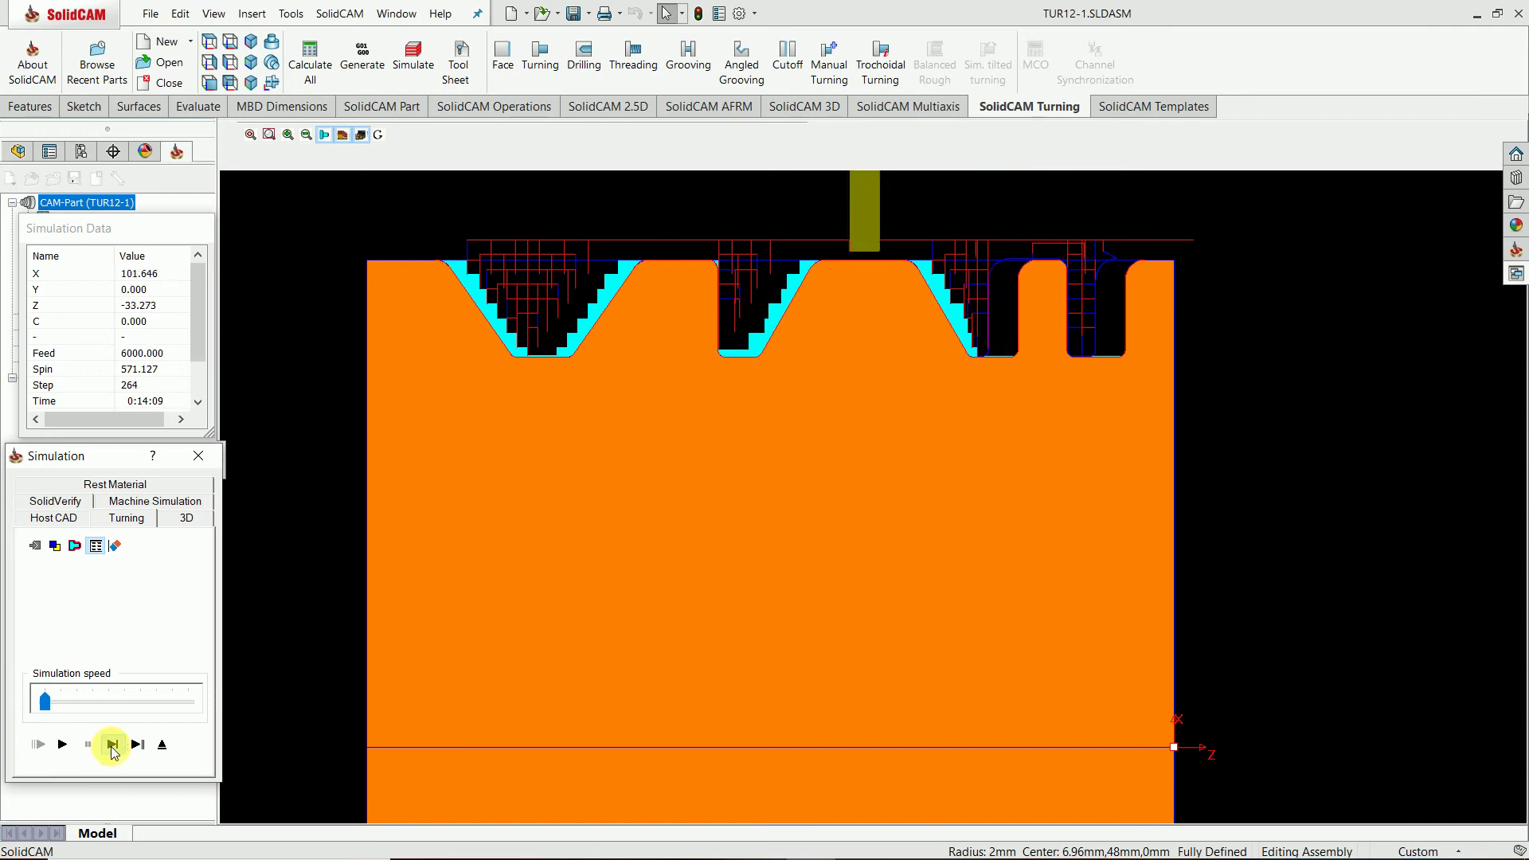
{"action": "left_click", "coordinate": [112, 745]}
{"action": "left_click", "coordinate": [111, 746]}
{"action": "left_click", "coordinate": [111, 745]}
{"action": "left_click", "coordinate": [111, 745]}
{"action": "left_click", "coordinate": [112, 745]}
{"action": "left_click", "coordinate": [111, 745]}
{"action": "left_click", "coordinate": [112, 745]}
{"action": "left_click", "coordinate": [112, 746]}
{"action": "left_click", "coordinate": [111, 745]}
{"action": "left_click", "coordinate": [112, 745]}
{"action": "left_click", "coordinate": [112, 745]}
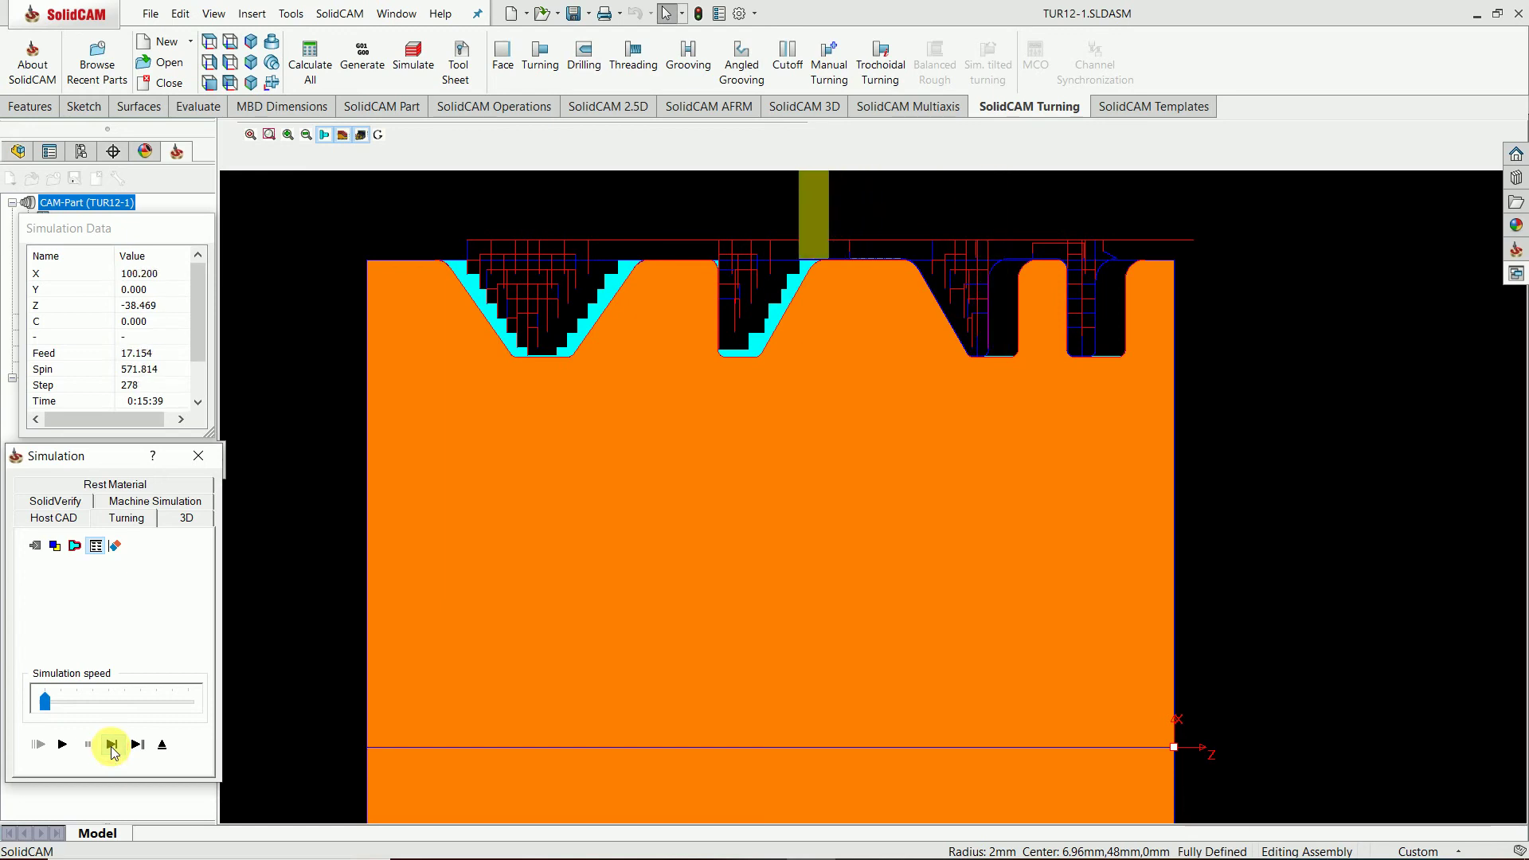
{"action": "left_click", "coordinate": [111, 745]}
{"action": "left_click", "coordinate": [112, 746]}
{"action": "left_click", "coordinate": [111, 745]}
{"action": "left_click", "coordinate": [112, 745]}
{"action": "left_click", "coordinate": [112, 745]}
{"action": "left_click", "coordinate": [111, 745]}
{"action": "left_click", "coordinate": [111, 745]}
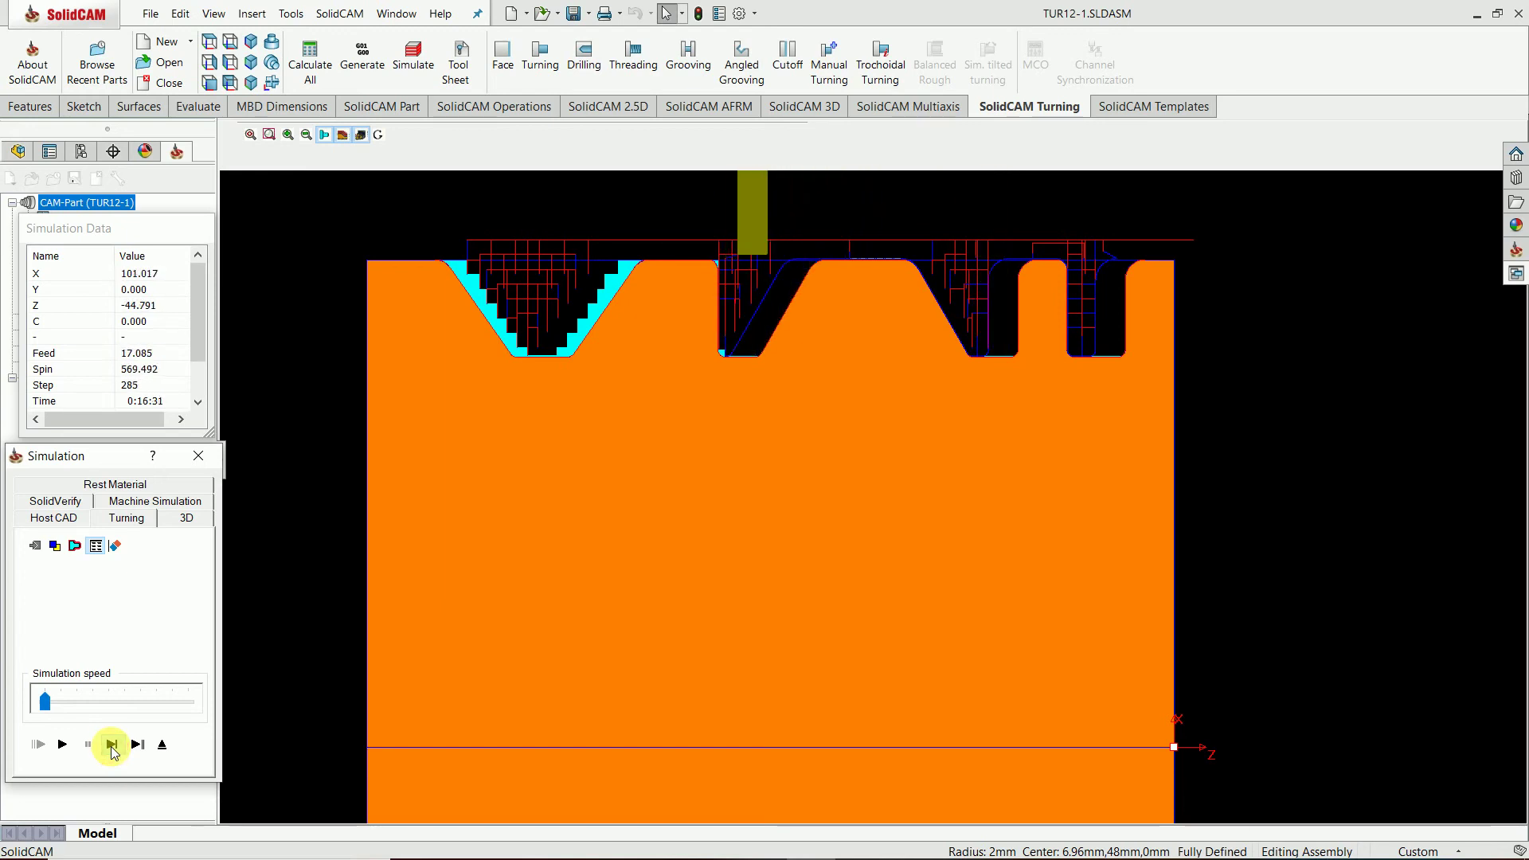
{"action": "left_click", "coordinate": [111, 745]}
{"action": "left_click", "coordinate": [112, 745]}
{"action": "left_click", "coordinate": [112, 745]}
{"action": "left_click", "coordinate": [111, 745]}
{"action": "left_click", "coordinate": [112, 746]}
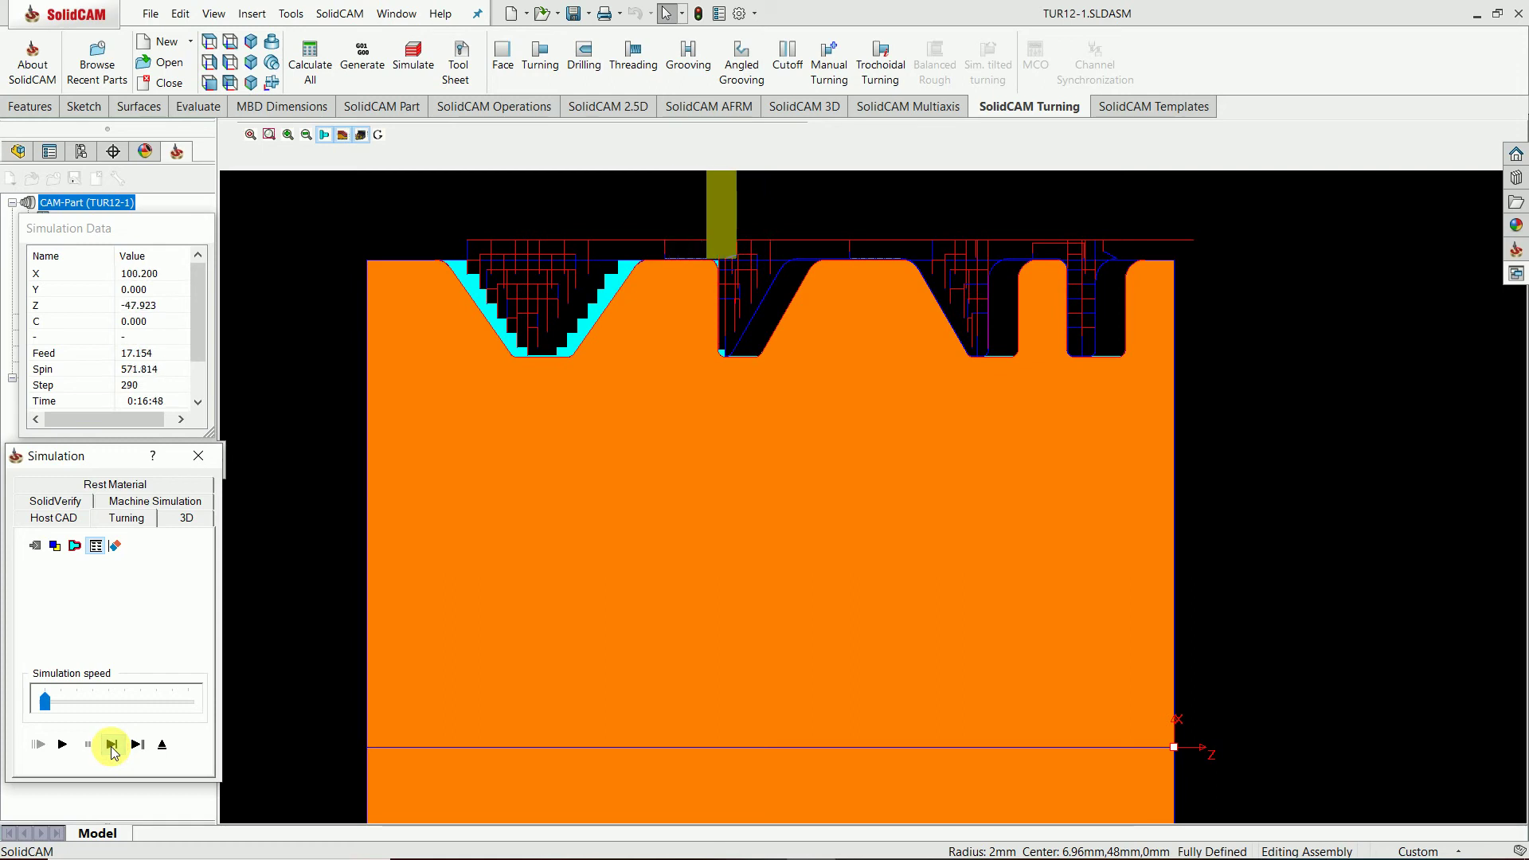
{"action": "left_click", "coordinate": [111, 745]}
{"action": "left_click", "coordinate": [112, 745]}
{"action": "left_click", "coordinate": [112, 745]}
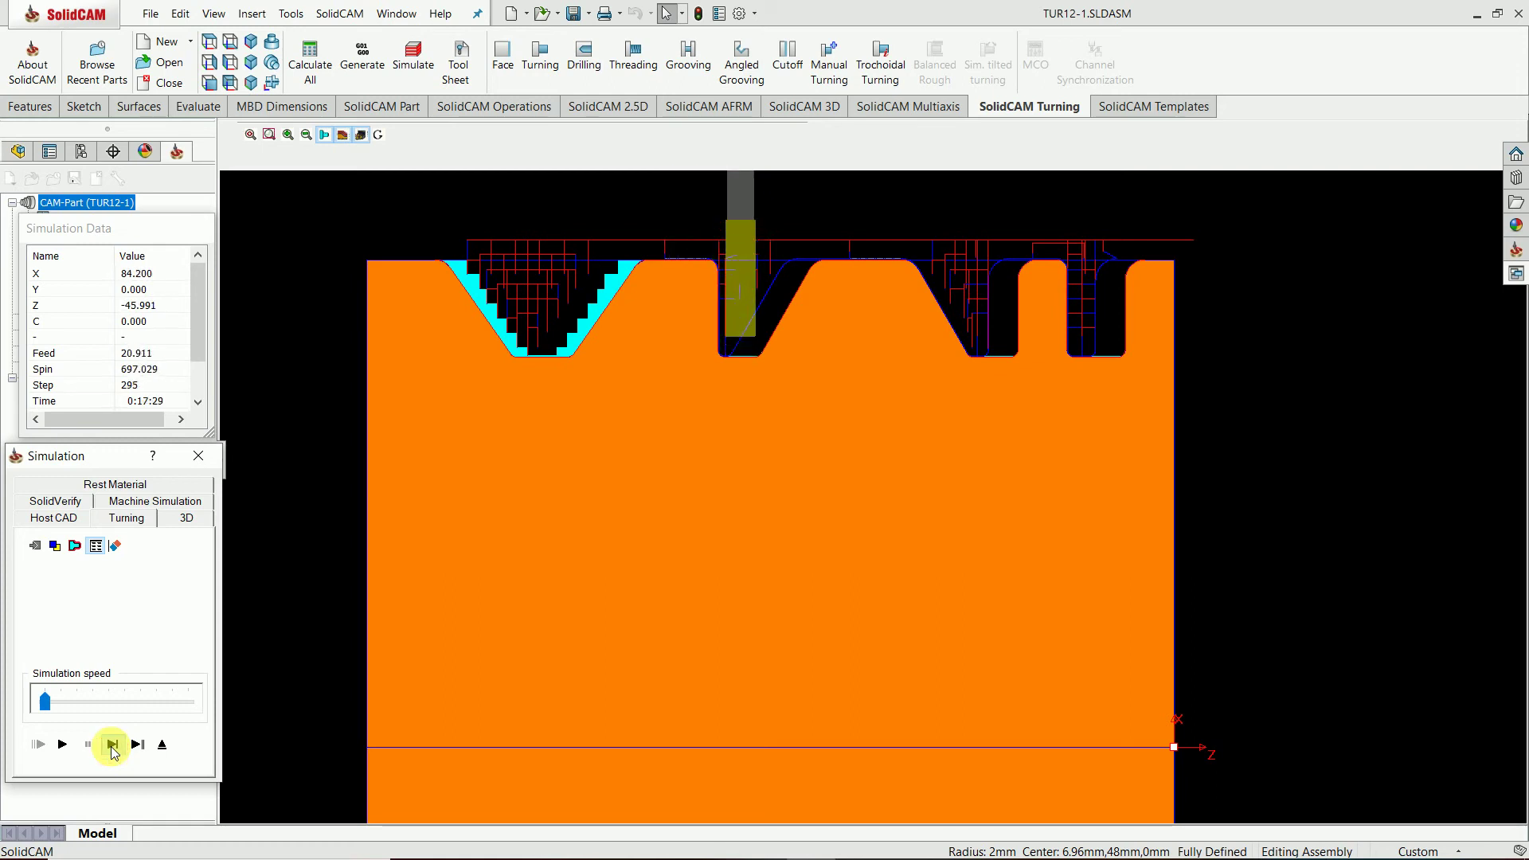
{"action": "left_click", "coordinate": [111, 745]}
{"action": "left_click", "coordinate": [112, 745]}
{"action": "left_click", "coordinate": [112, 745]}
{"action": "left_click", "coordinate": [111, 745]}
{"action": "left_click", "coordinate": [111, 745]}
{"action": "left_click", "coordinate": [112, 745]}
{"action": "left_click", "coordinate": [111, 745]}
{"action": "left_click", "coordinate": [112, 745]}
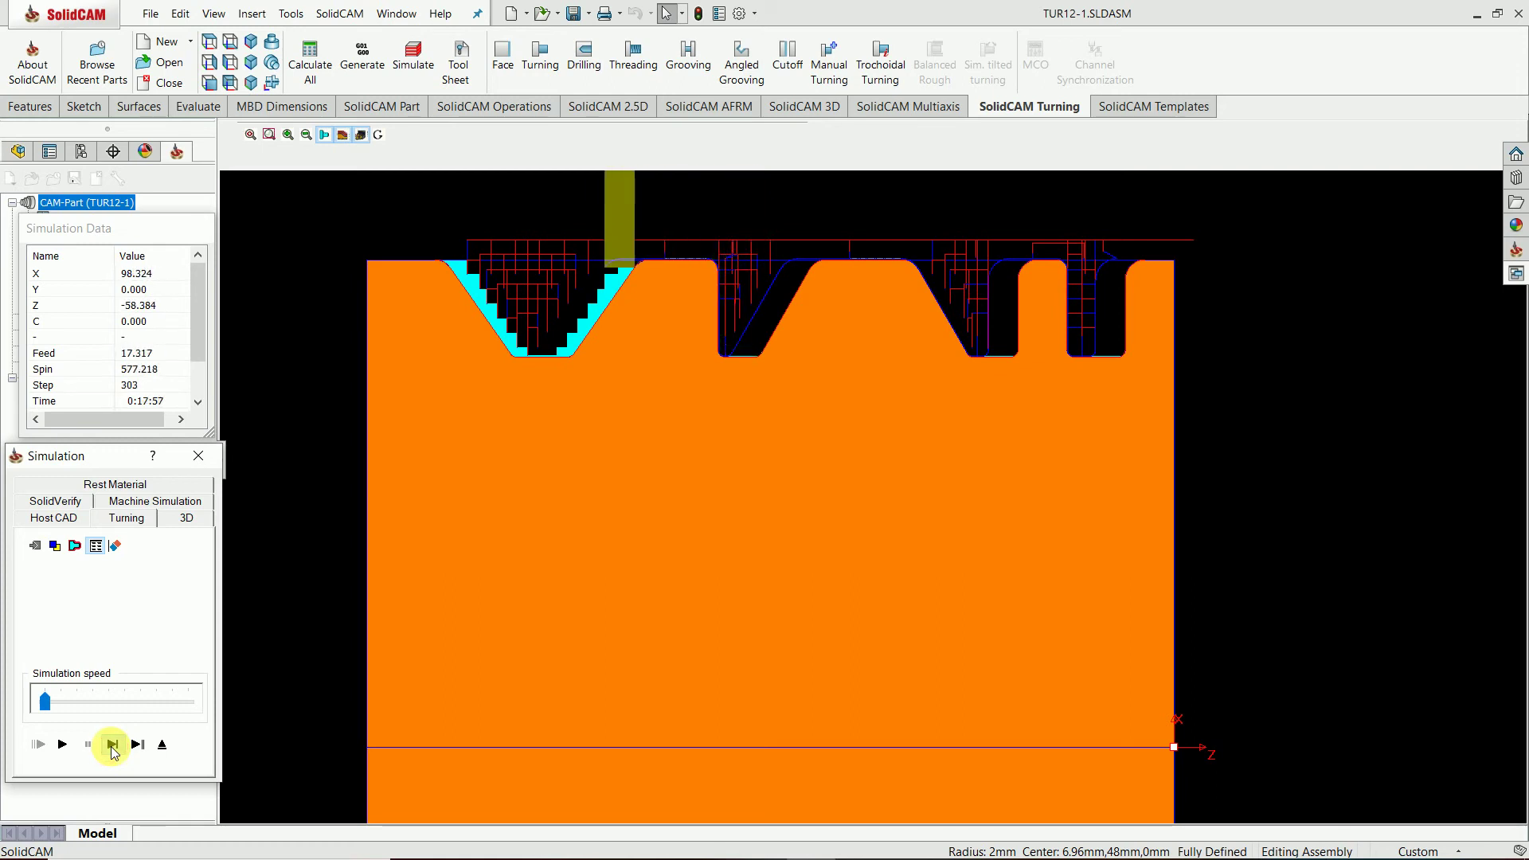
{"action": "left_click", "coordinate": [112, 745]}
{"action": "left_click", "coordinate": [111, 745]}
{"action": "left_click", "coordinate": [111, 745]}
{"action": "left_click", "coordinate": [111, 745]}
{"action": "left_click", "coordinate": [111, 745]}
{"action": "left_click", "coordinate": [111, 745]}
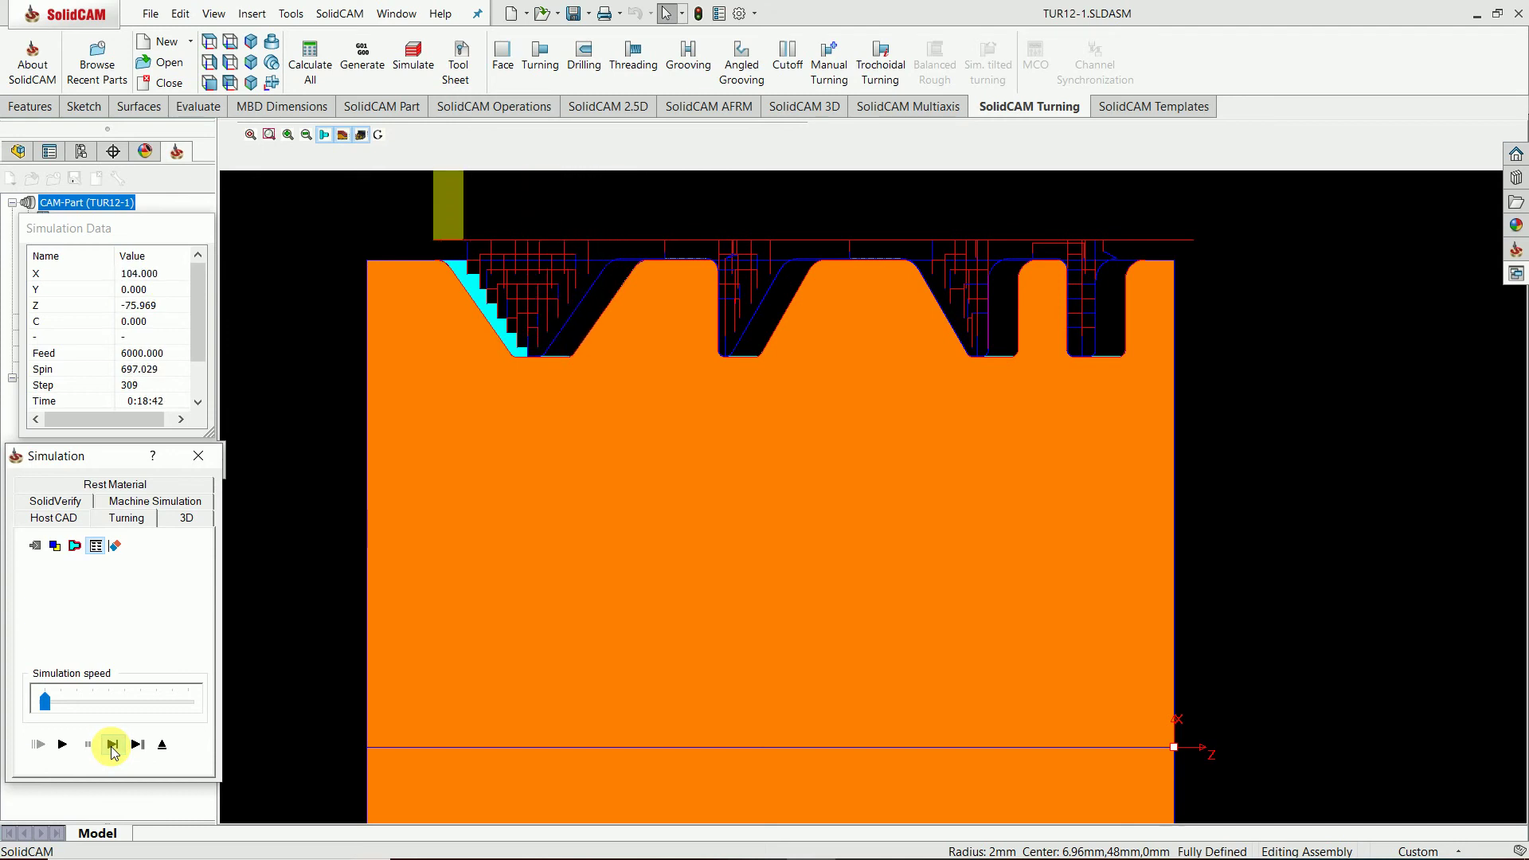
{"action": "left_click", "coordinate": [111, 745]}
{"action": "left_click", "coordinate": [112, 745]}
{"action": "left_click", "coordinate": [112, 745]}
{"action": "left_click", "coordinate": [111, 745]}
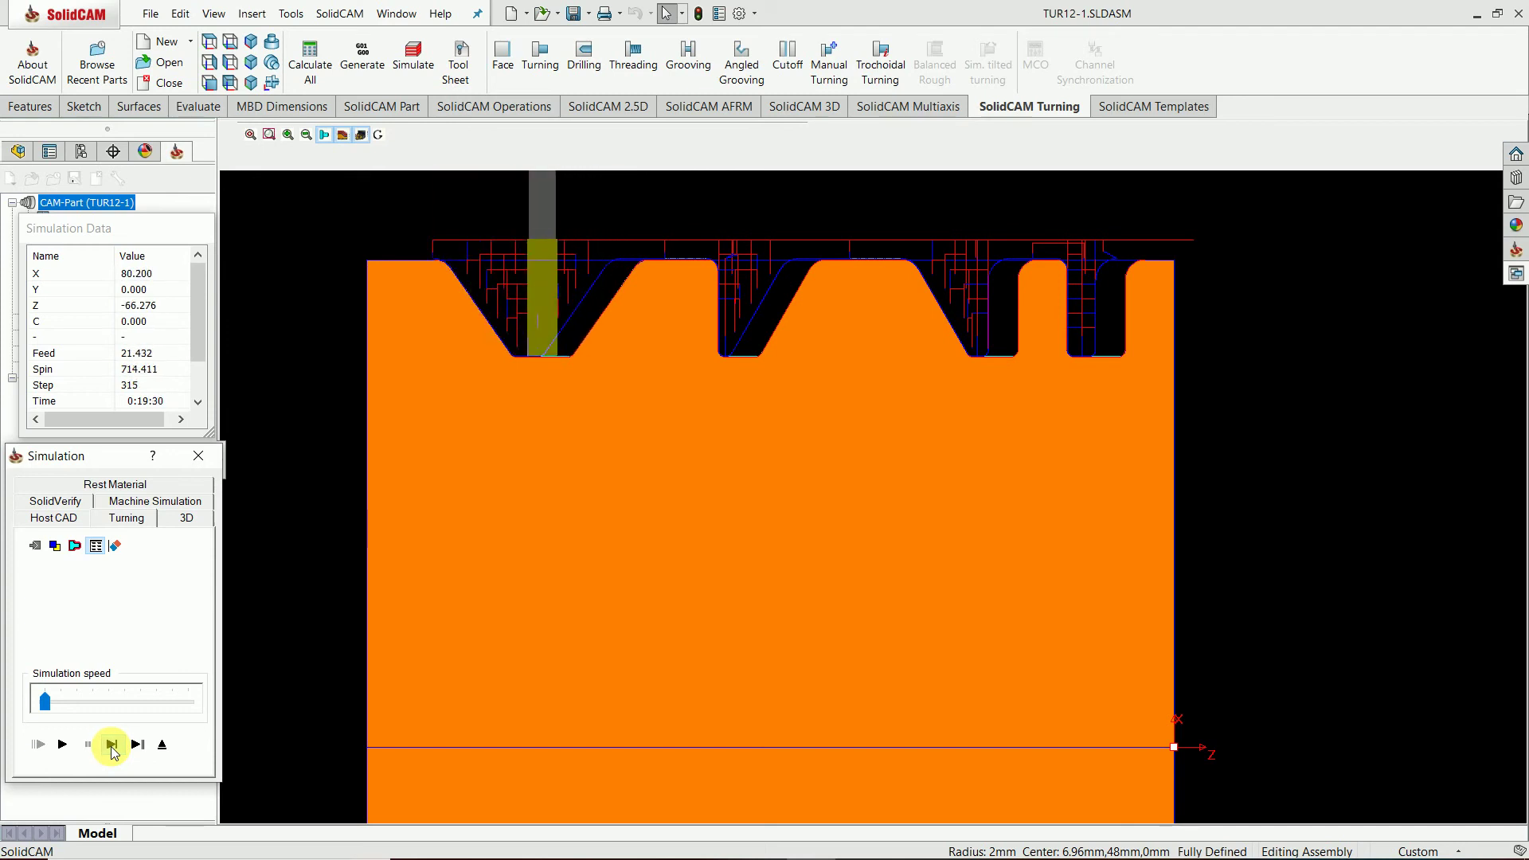
{"action": "left_click", "coordinate": [111, 747]}
{"action": "left_click", "coordinate": [111, 747]}
{"action": "left_click", "coordinate": [111, 747]}
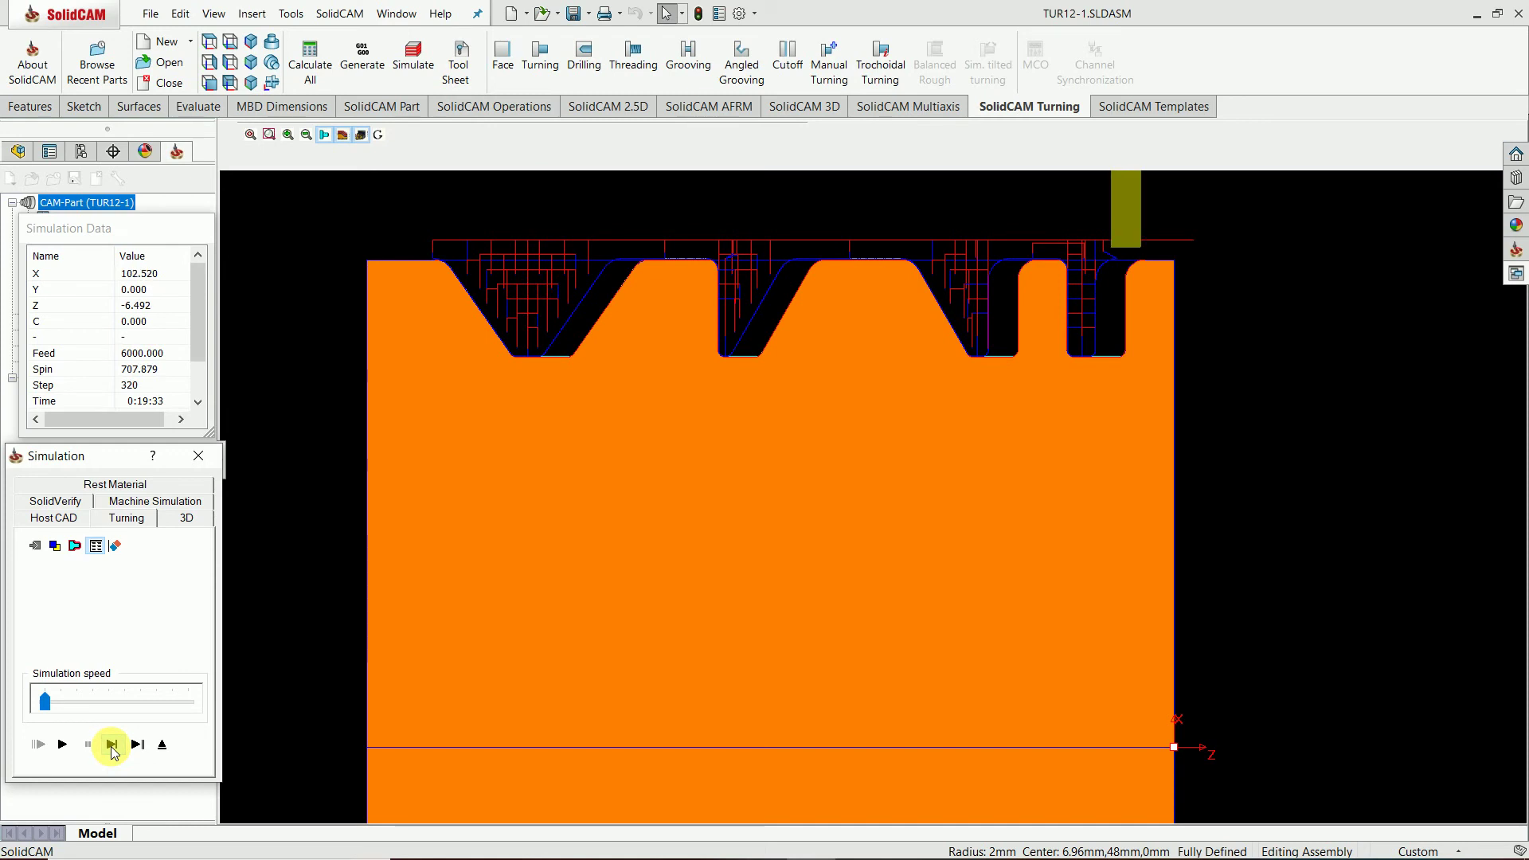
- Examine the finish cuts over the entire geometry one move at a time, and close the simulation
{"action": "left_click", "coordinate": [112, 746]}
{"action": "left_click", "coordinate": [111, 745]}
{"action": "left_click", "coordinate": [111, 745]}
{"action": "left_click", "coordinate": [111, 745]}
{"action": "left_click", "coordinate": [112, 745]}
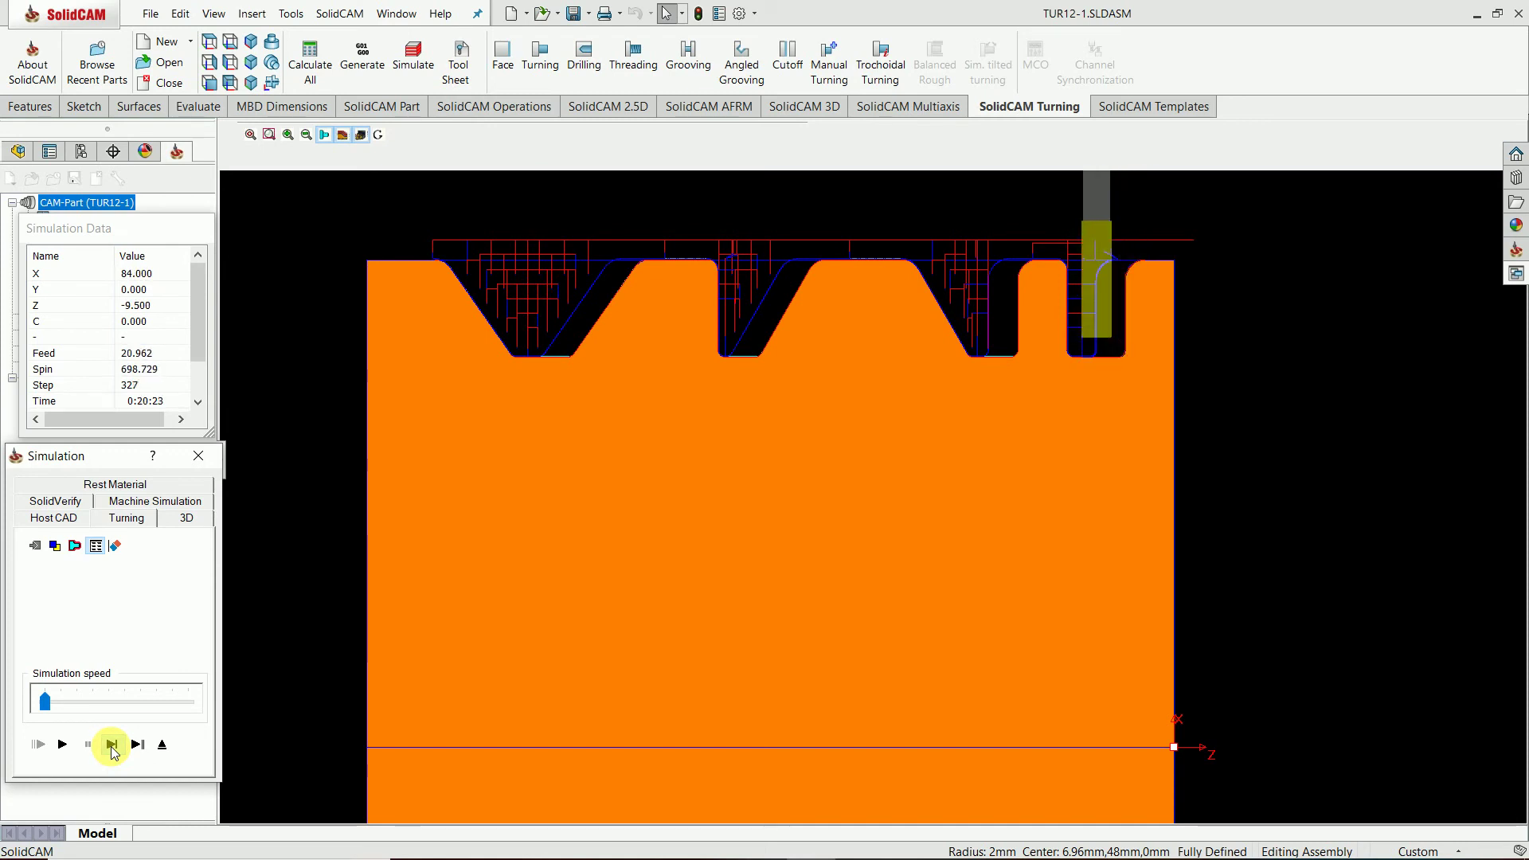
{"action": "left_click", "coordinate": [112, 745]}
{"action": "left_click", "coordinate": [112, 745]}
{"action": "left_click", "coordinate": [111, 745]}
{"action": "left_click", "coordinate": [112, 746]}
{"action": "left_click", "coordinate": [111, 745]}
{"action": "left_click", "coordinate": [112, 746]}
{"action": "left_click", "coordinate": [111, 746]}
{"action": "left_click", "coordinate": [111, 745]}
{"action": "left_click", "coordinate": [112, 745]}
{"action": "left_click", "coordinate": [112, 745]}
{"action": "left_click", "coordinate": [111, 746]}
{"action": "left_click", "coordinate": [112, 745]}
{"action": "left_click", "coordinate": [111, 745]}
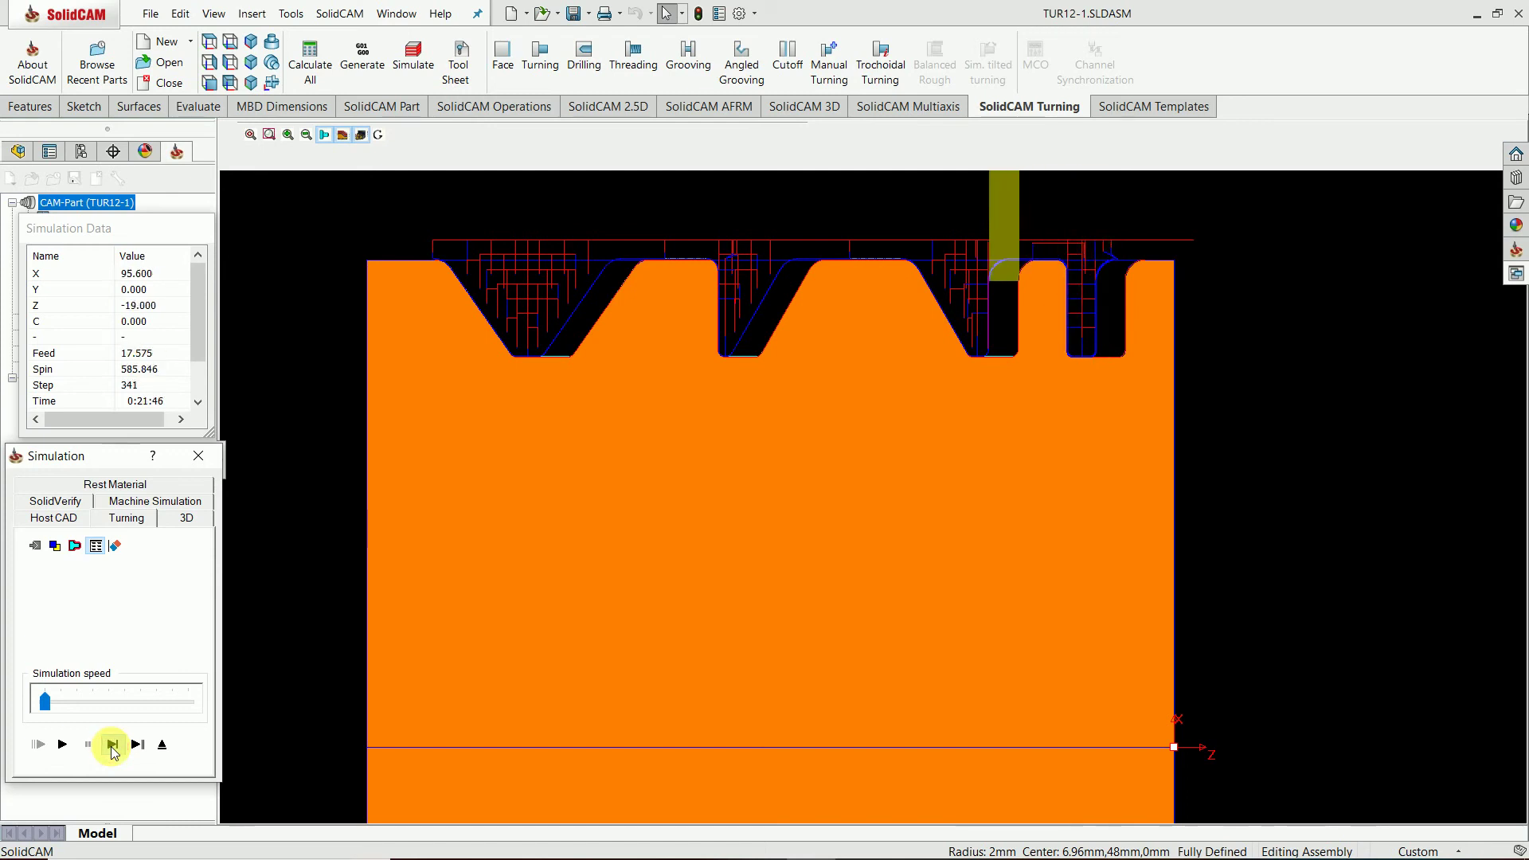
{"action": "left_click", "coordinate": [111, 745]}
{"action": "left_click", "coordinate": [112, 745]}
{"action": "left_click", "coordinate": [111, 745]}
{"action": "left_click", "coordinate": [111, 745]}
{"action": "left_click", "coordinate": [112, 745]}
{"action": "left_click", "coordinate": [111, 745]}
{"action": "left_click", "coordinate": [112, 745]}
{"action": "left_click", "coordinate": [111, 745]}
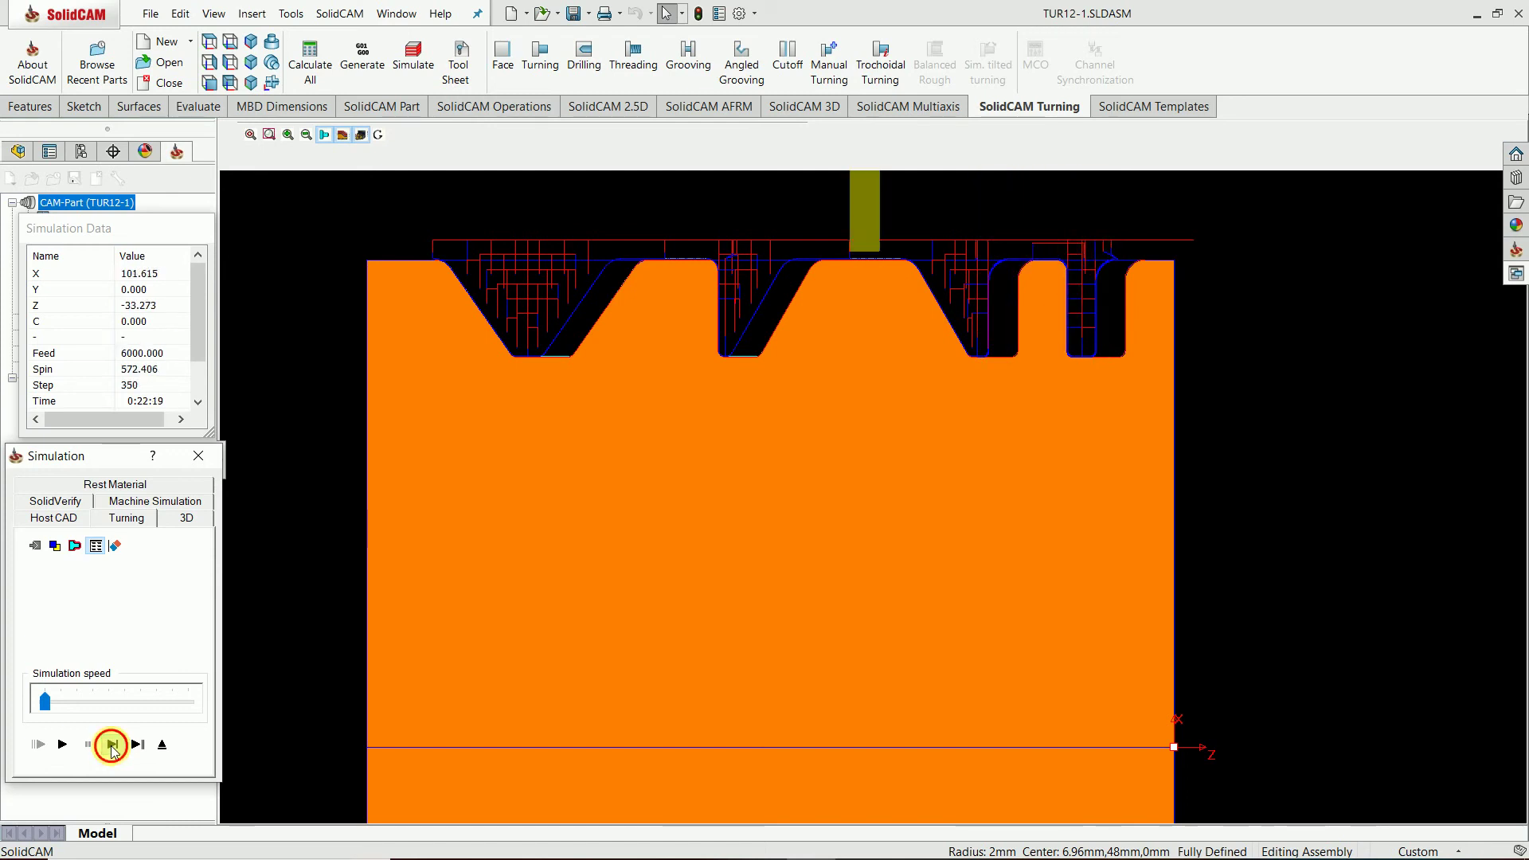
{"action": "left_click", "coordinate": [111, 745]}
{"action": "left_click", "coordinate": [112, 745]}
{"action": "left_click", "coordinate": [112, 745]}
{"action": "left_click", "coordinate": [112, 746]}
{"action": "left_click", "coordinate": [110, 745]}
{"action": "left_click", "coordinate": [110, 745]}
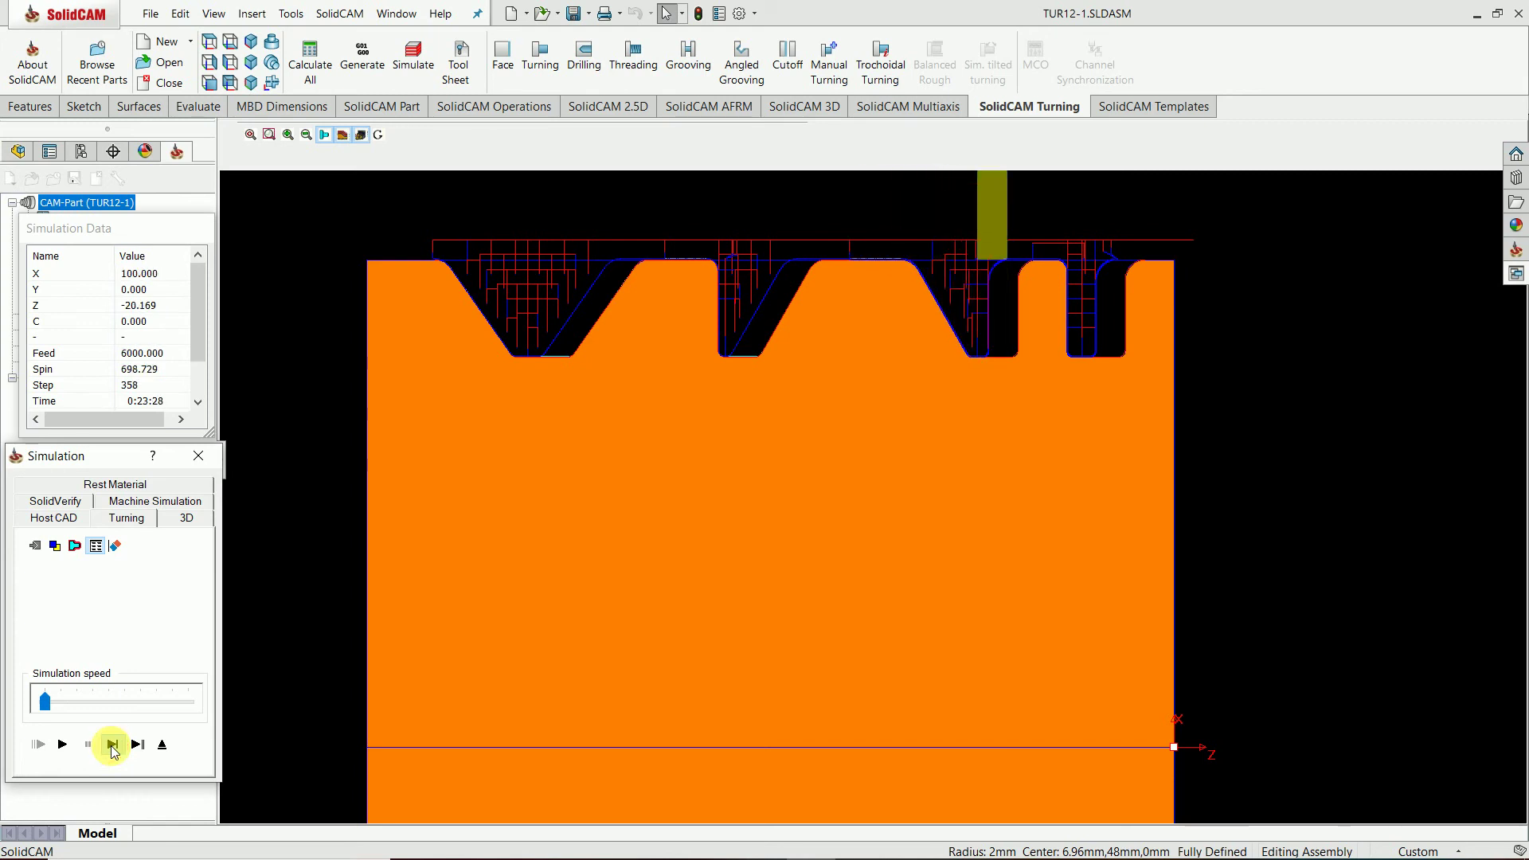
{"action": "left_click", "coordinate": [110, 745]}
{"action": "left_click", "coordinate": [110, 745]}
{"action": "left_click", "coordinate": [104, 745]}
{"action": "left_click", "coordinate": [104, 746]}
{"action": "left_click", "coordinate": [103, 745]}
{"action": "left_click", "coordinate": [103, 745]}
{"action": "left_click", "coordinate": [103, 745]}
{"action": "left_click", "coordinate": [101, 745]}
{"action": "left_click", "coordinate": [101, 746]}
{"action": "left_click", "coordinate": [101, 745]}
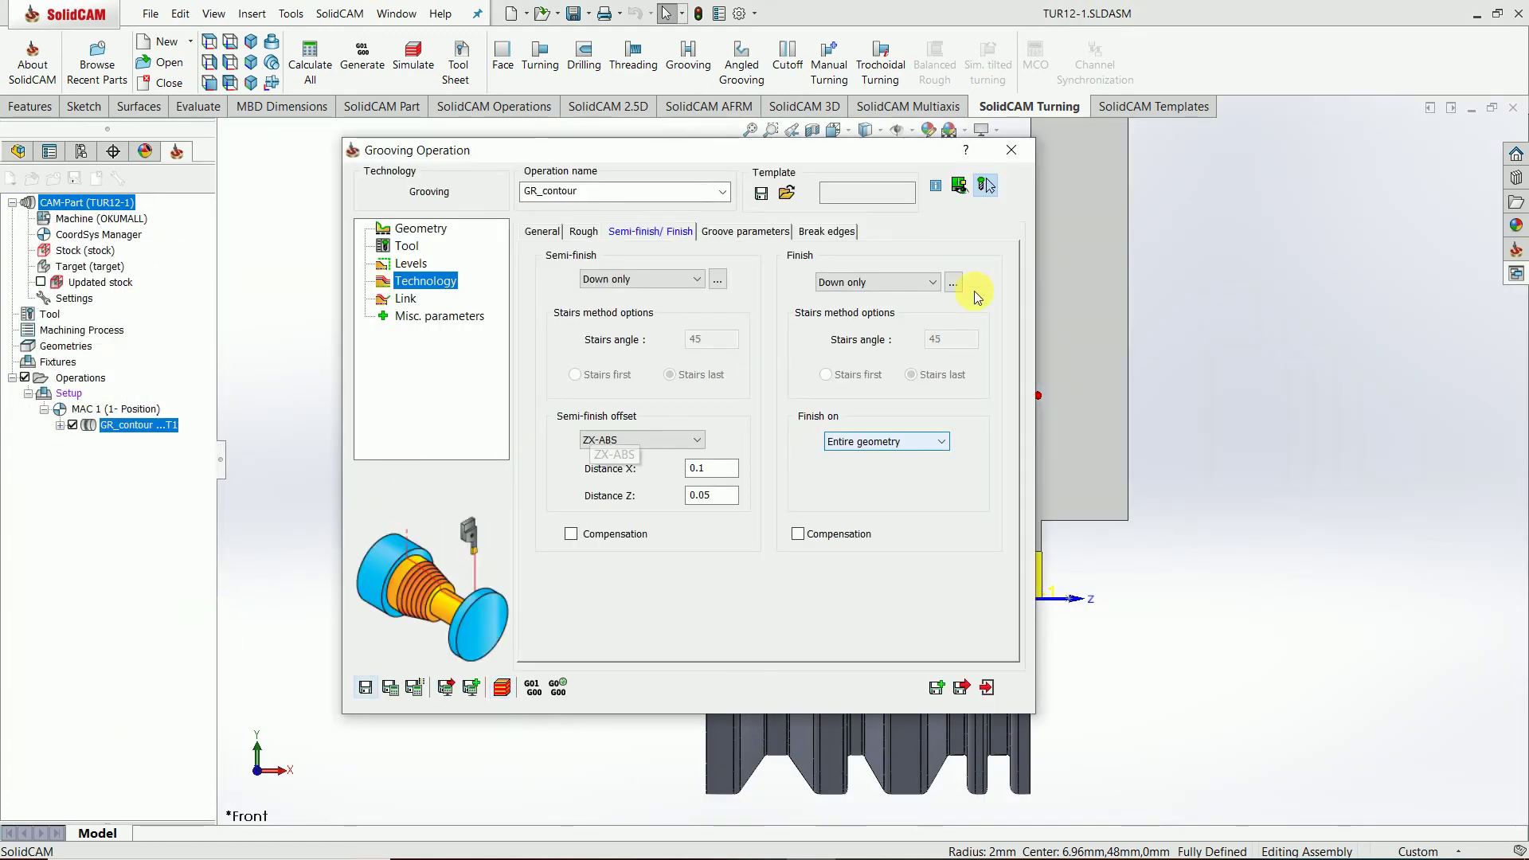
- Set both the semi-finish and the finish methods to Turn-Groove method
{"action": "left_click", "coordinate": [690, 278]}
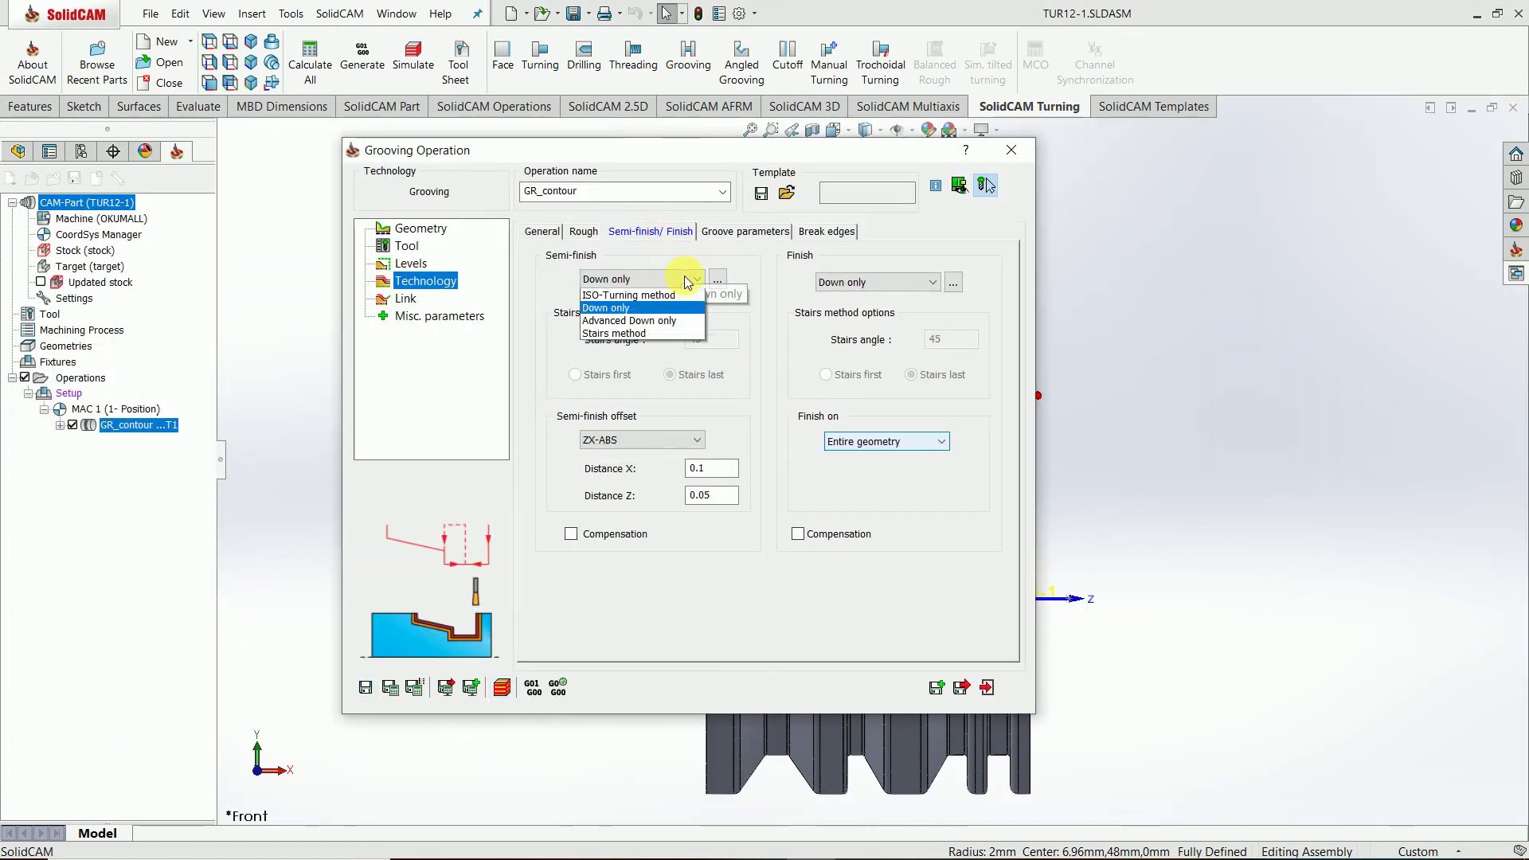
{"action": "left_click", "coordinate": [665, 316]}
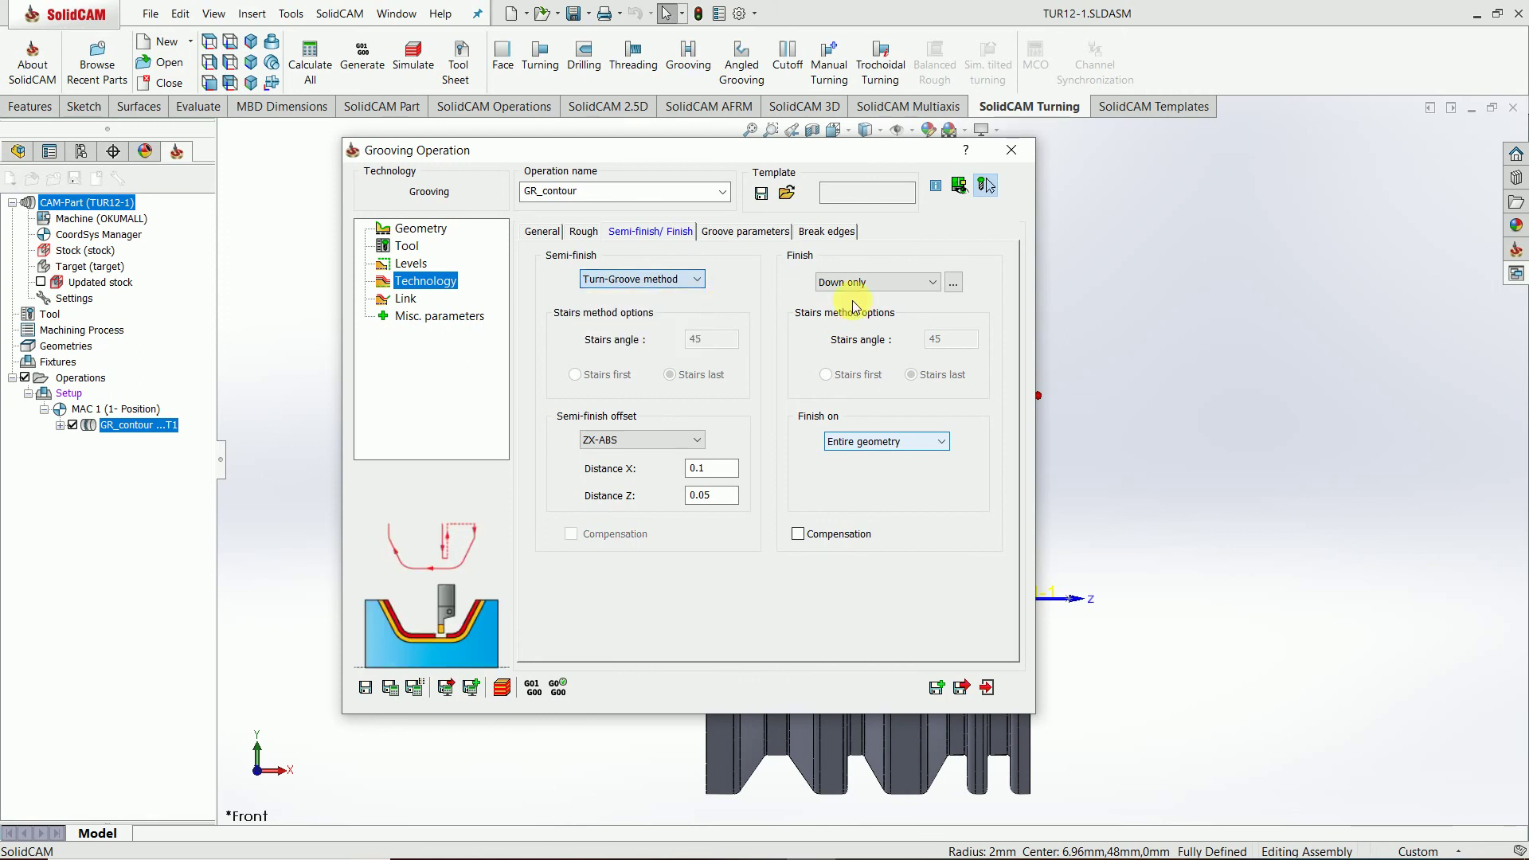
{"action": "left_click", "coordinate": [904, 282]}
{"action": "left_click", "coordinate": [848, 313]}
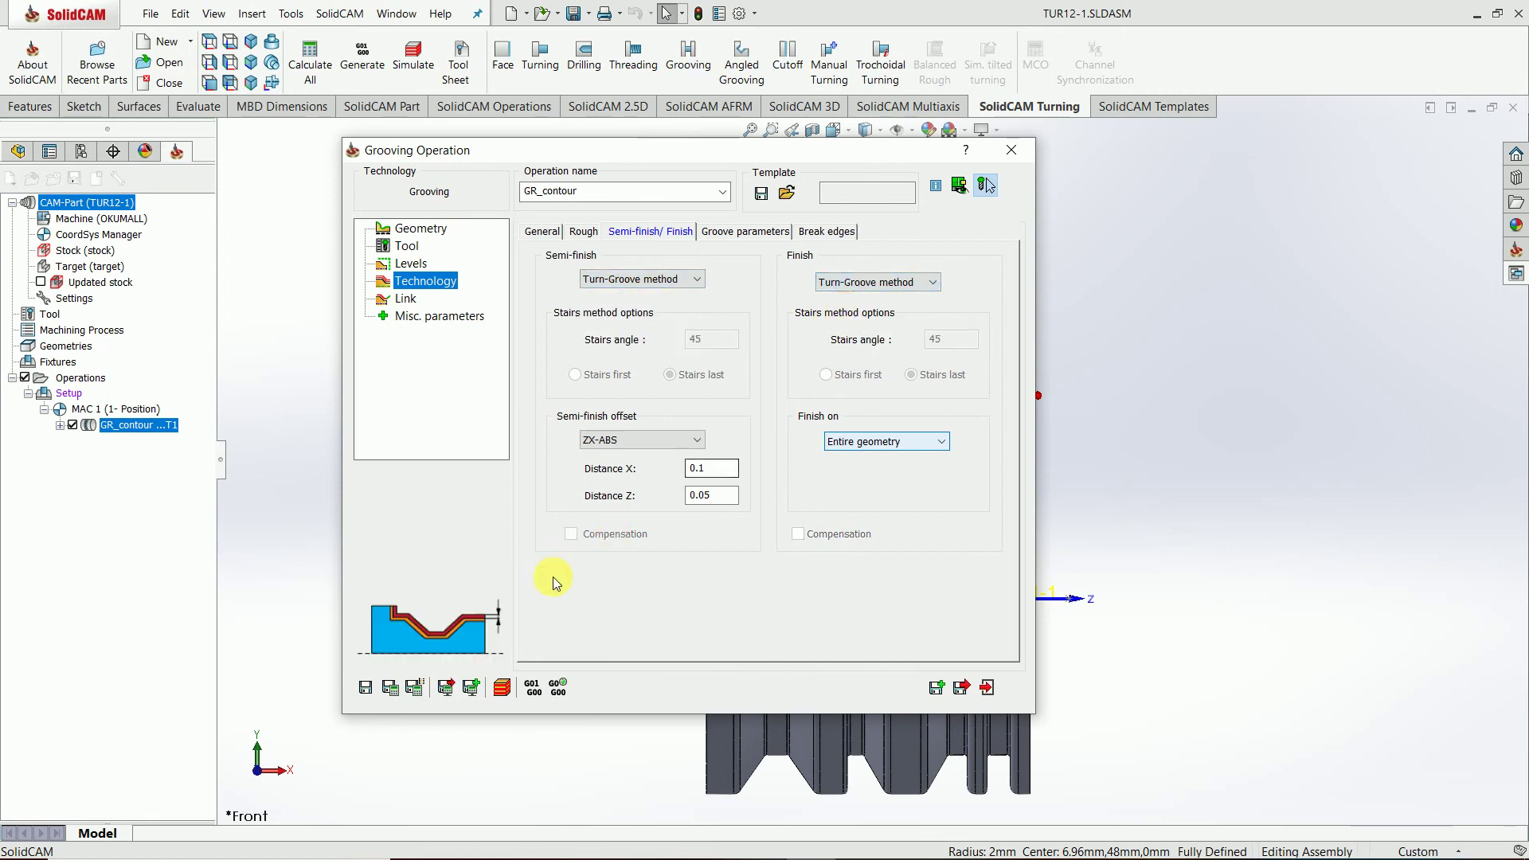